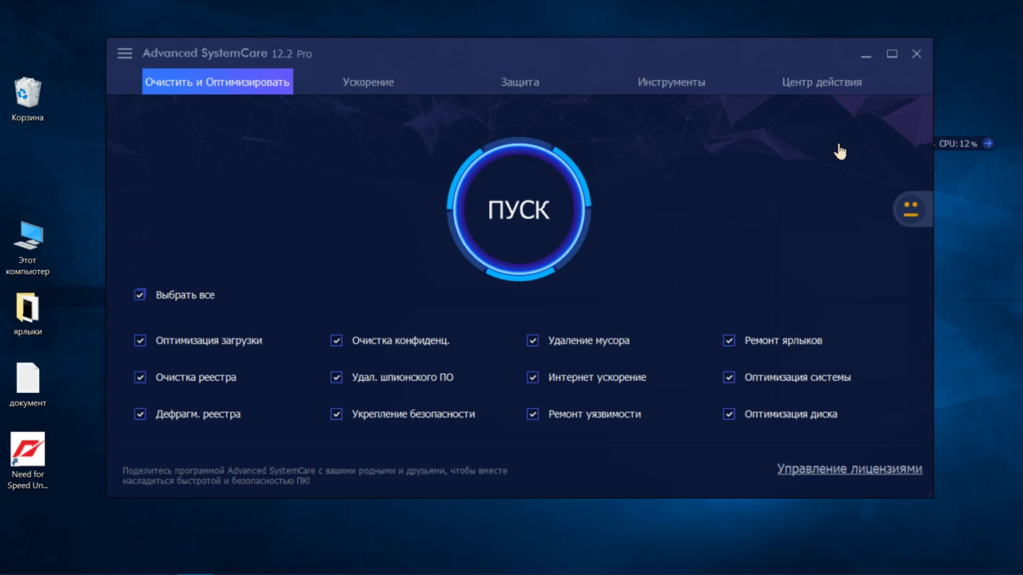
# - Open the program's settings and review the general parameters and real-time protection pages
pyautogui.click(125, 54)
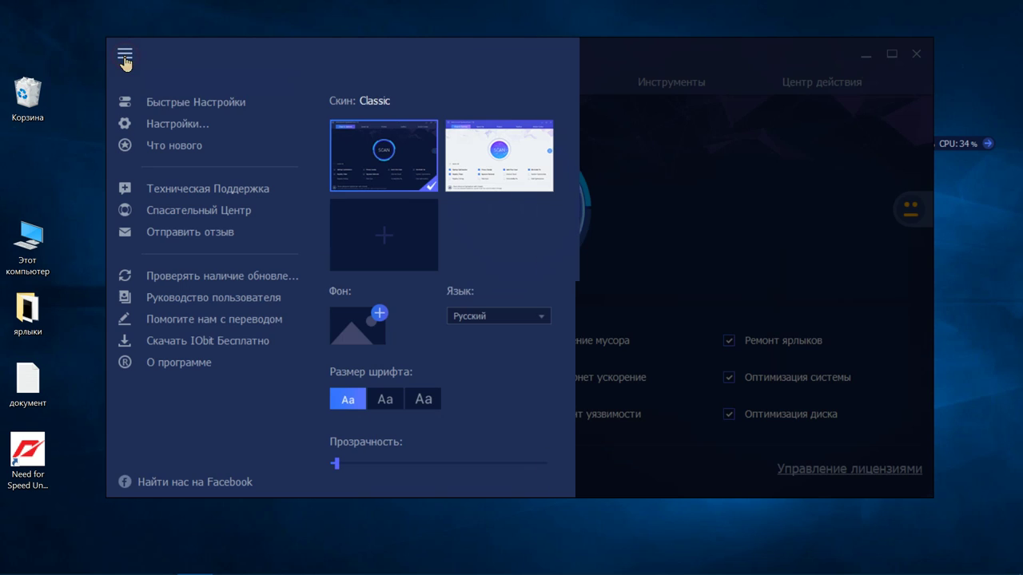
pyautogui.click(163, 125)
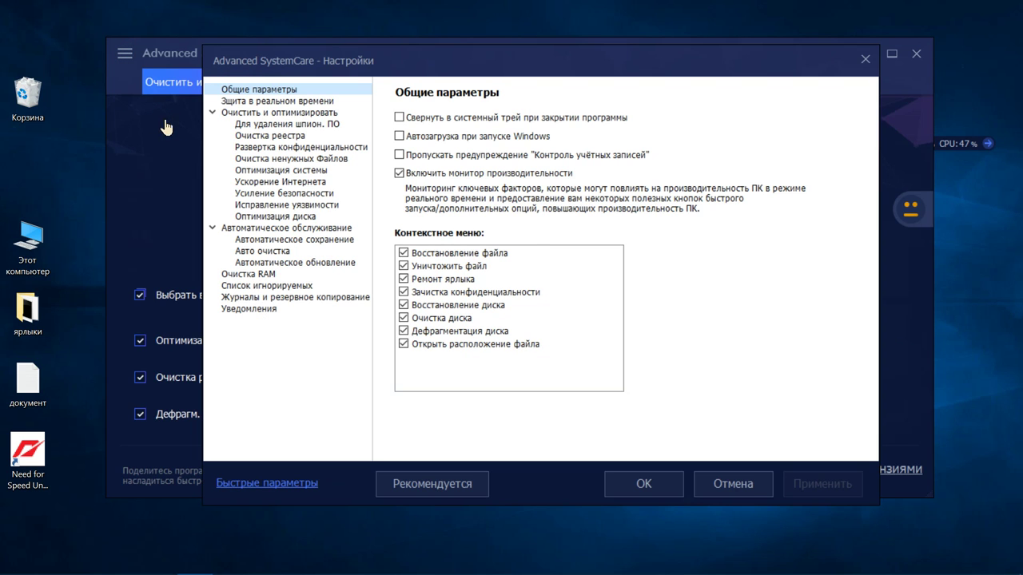
pyautogui.moveTo(499, 68); pyautogui.dragTo(497, 81)
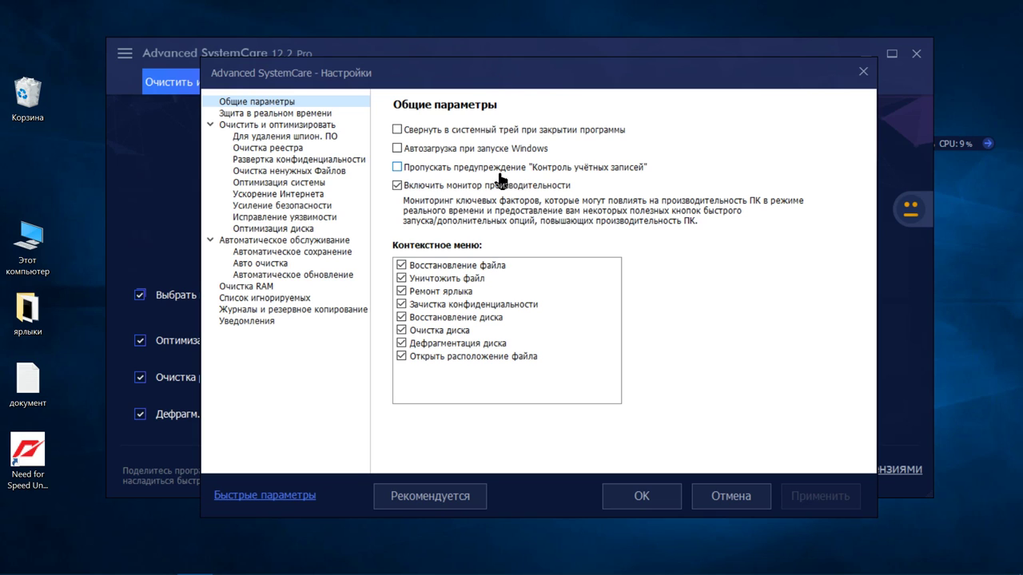
pyautogui.click(297, 116)
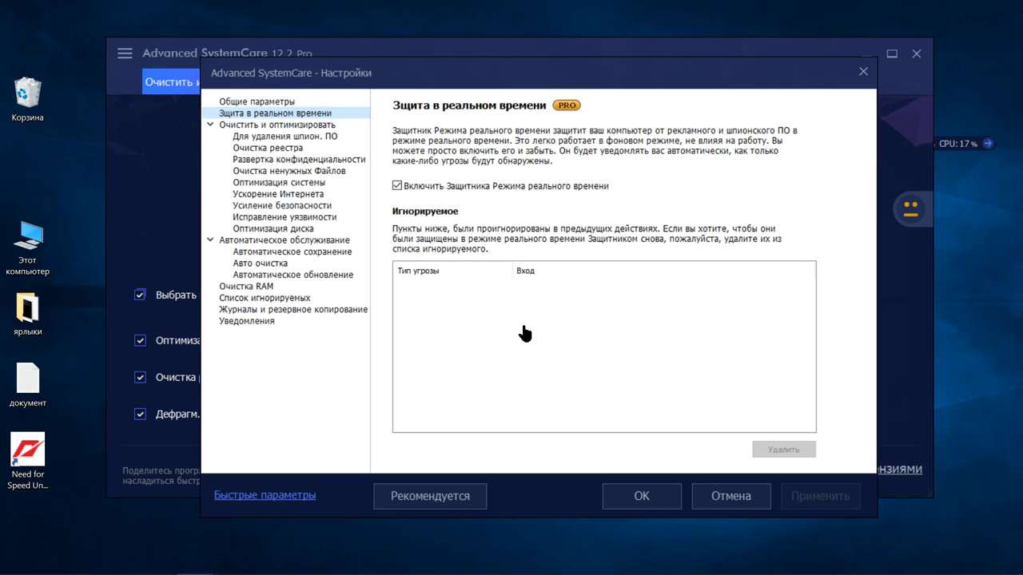
# - Set the malware scan priority to Высокий in the spyware removal settings
pyautogui.click(297, 135)
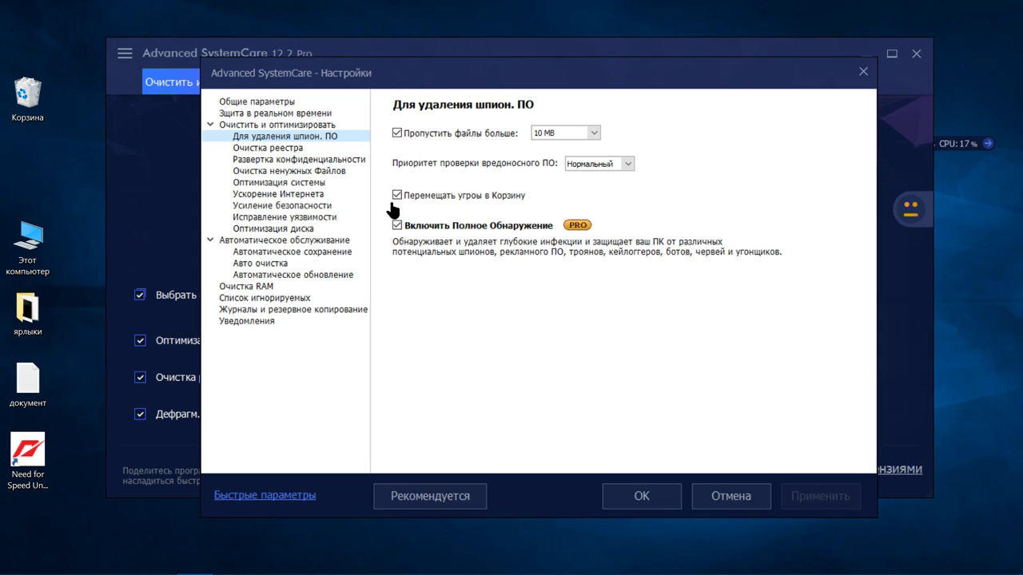
pyautogui.click(627, 165)
pyautogui.click(617, 195)
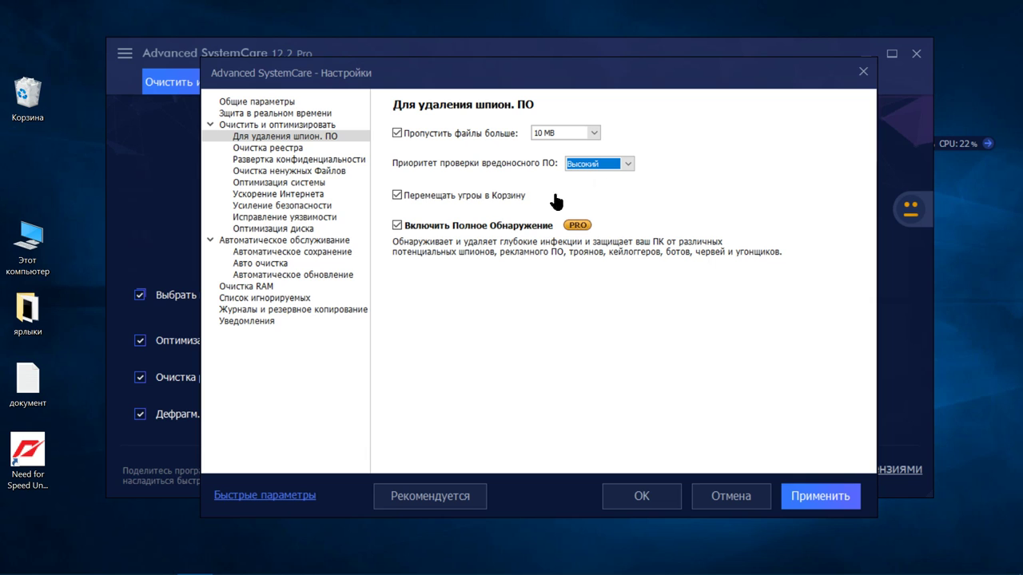
# - Review the list of objects checked by registry cleaning
pyautogui.click(294, 150)
pyautogui.scroll(-1, 468, 187)
pyautogui.scroll(1, 468, 188)
pyautogui.scroll(-1, 468, 187)
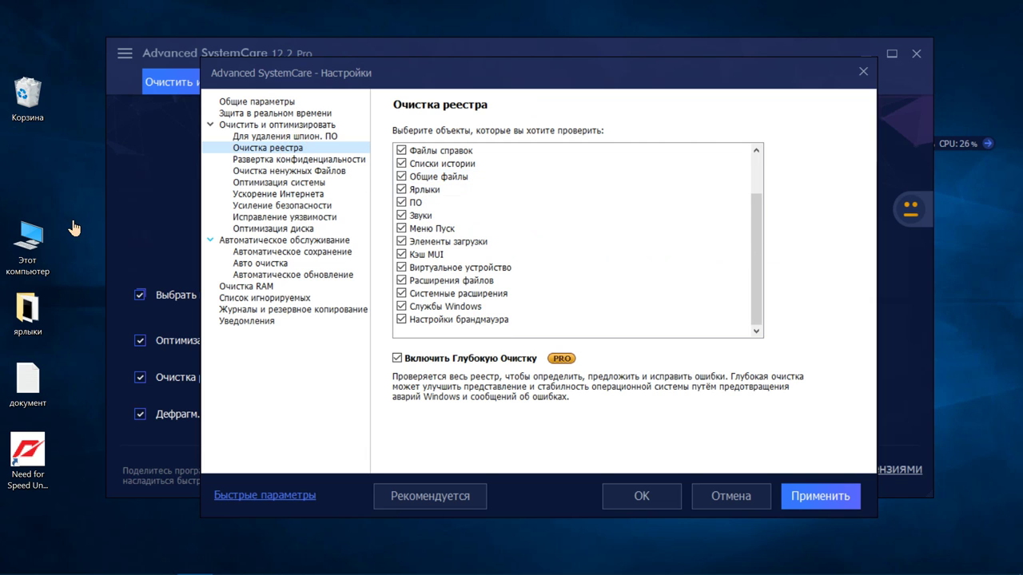
# - Switch to File Explorer and open the WinSxS folder inside Windows on drive C
pyautogui.doubleClick(32, 238)
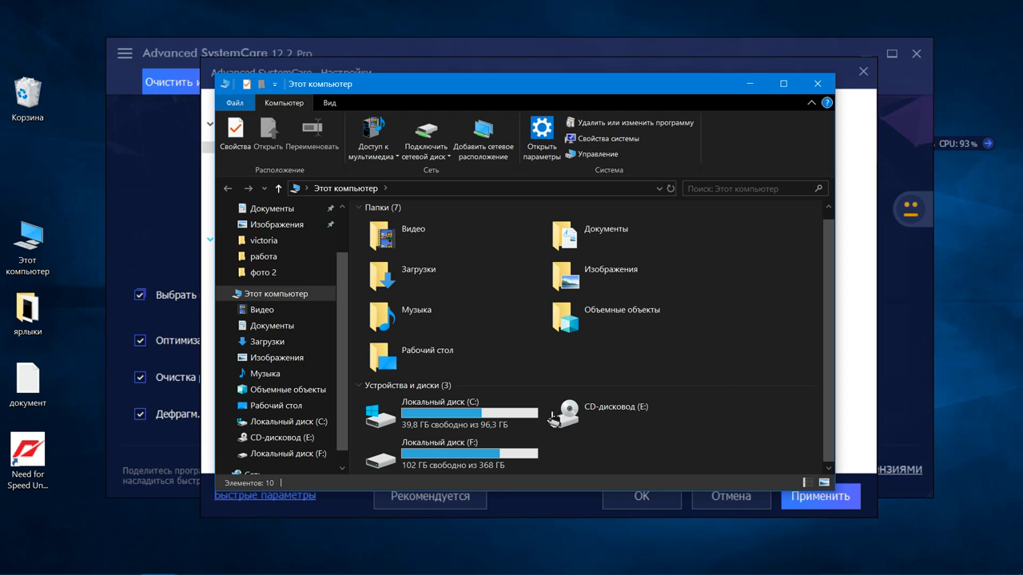
pyautogui.doubleClick(507, 414)
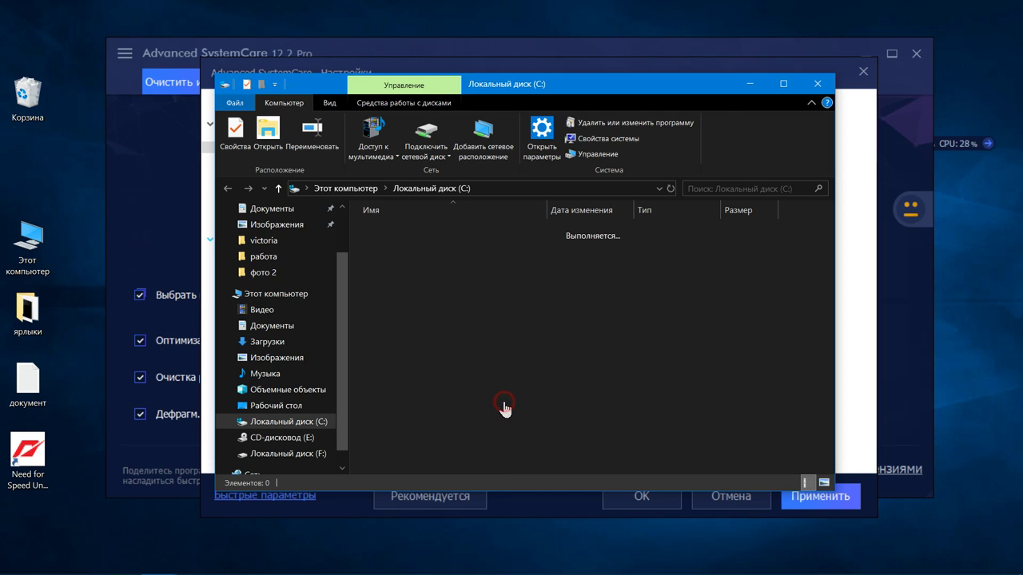
pyautogui.doubleClick(462, 402)
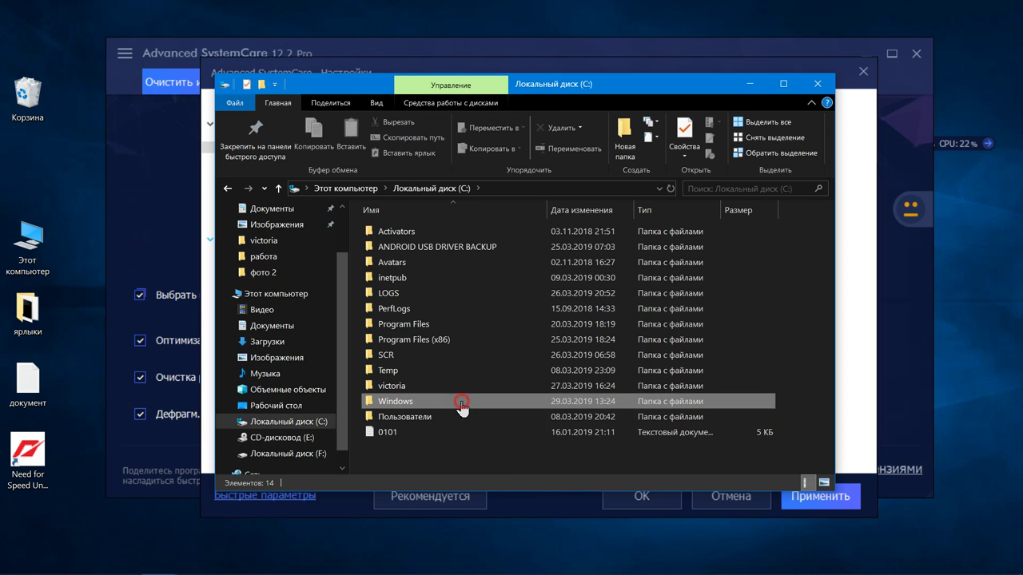
pyautogui.scroll(-5, 487, 330)
pyautogui.scroll(-20, 489, 331)
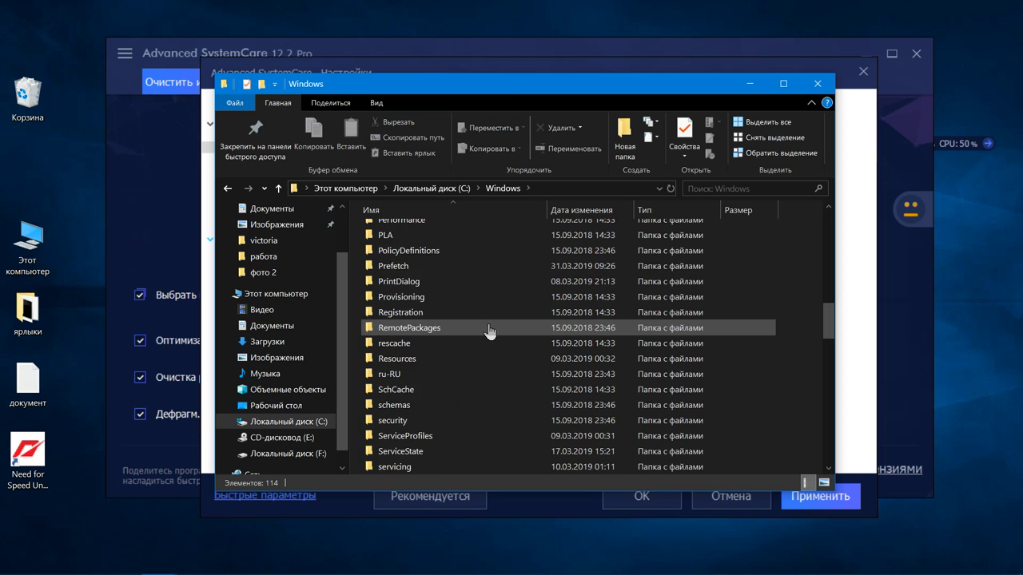
pyautogui.scroll(4, 489, 331)
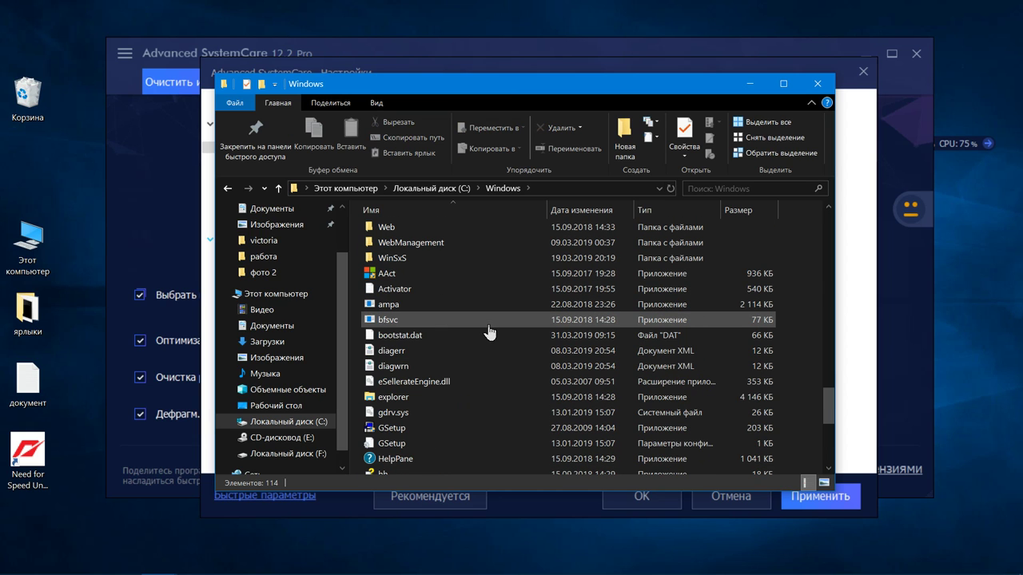
pyautogui.click(489, 310)
pyautogui.doubleClick(489, 307)
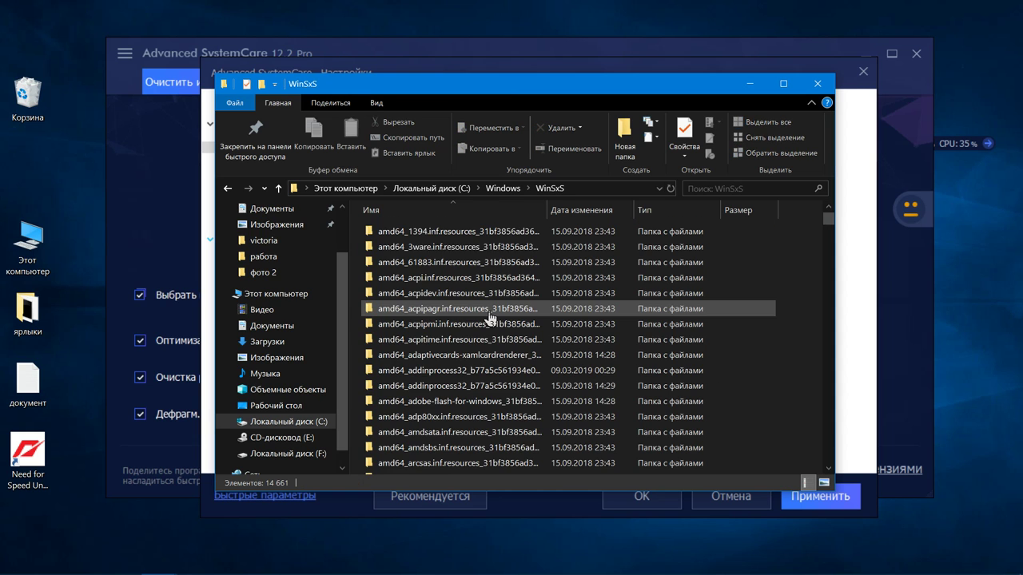
# - Look through the contents of the WinSxS folder and close File Explorer
pyautogui.scroll(-5, 489, 318)
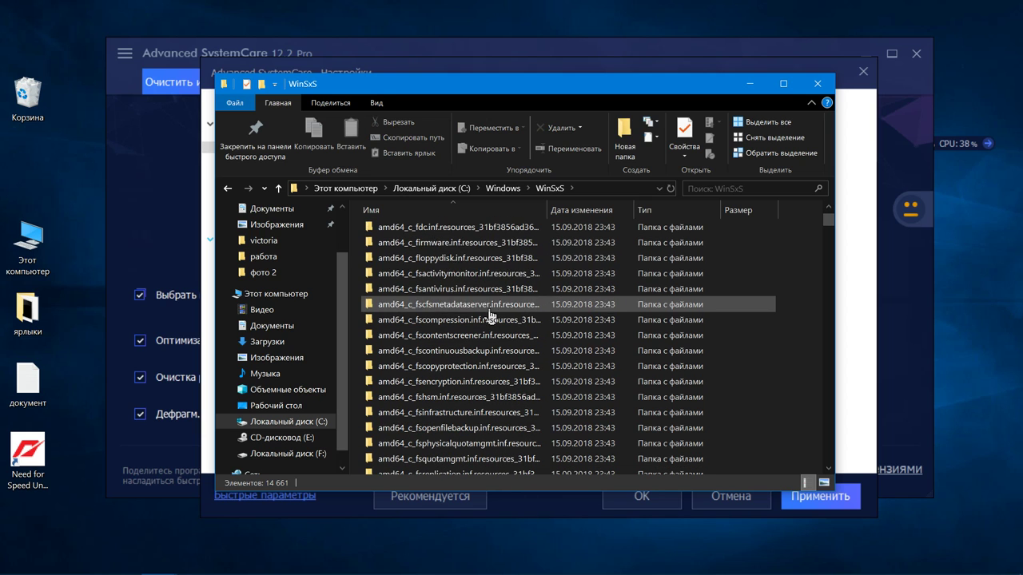
pyautogui.click(226, 192)
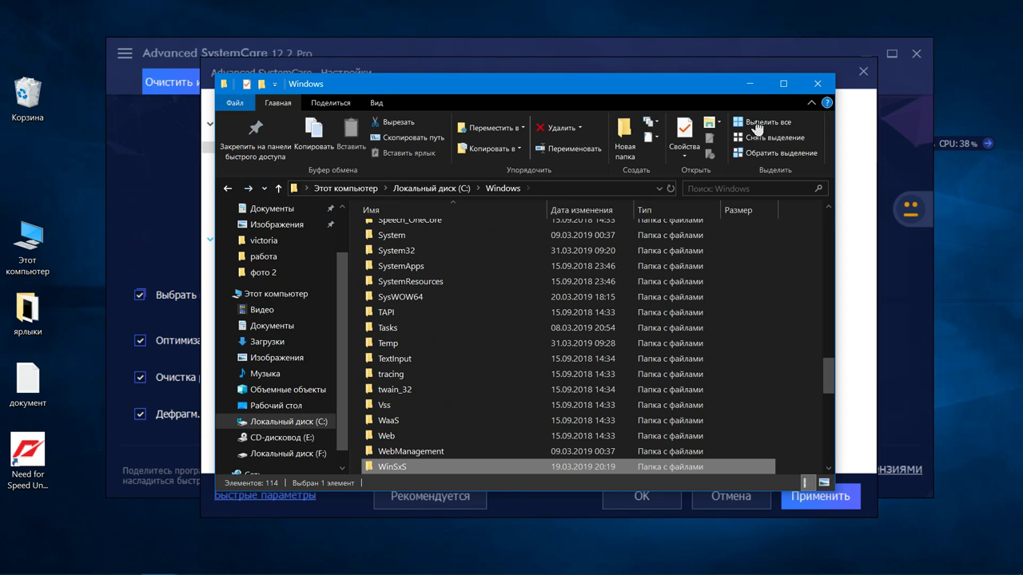
pyautogui.click(817, 84)
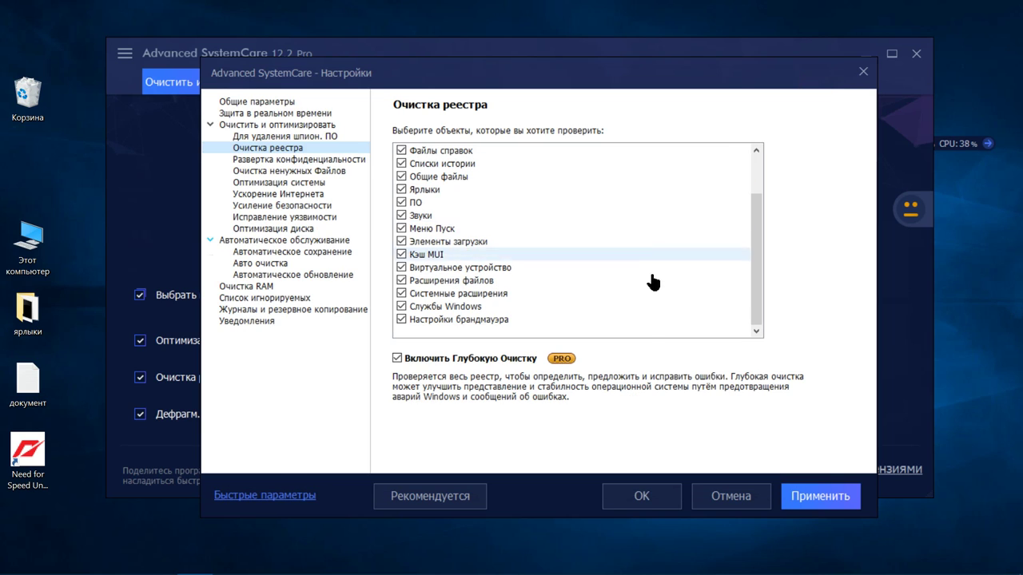
# - Include iTunes Books, Mobile Applications and Podcasts in the privacy sweep (Развертка конфиденциальности)
pyautogui.click(352, 159)
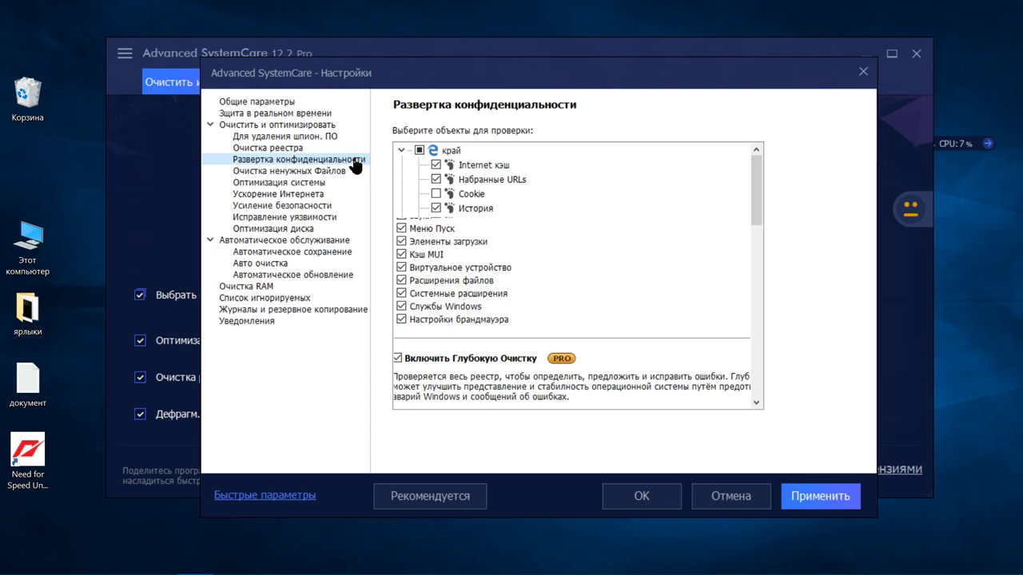
pyautogui.scroll(-10, 590, 224)
pyautogui.scroll(-3, 592, 224)
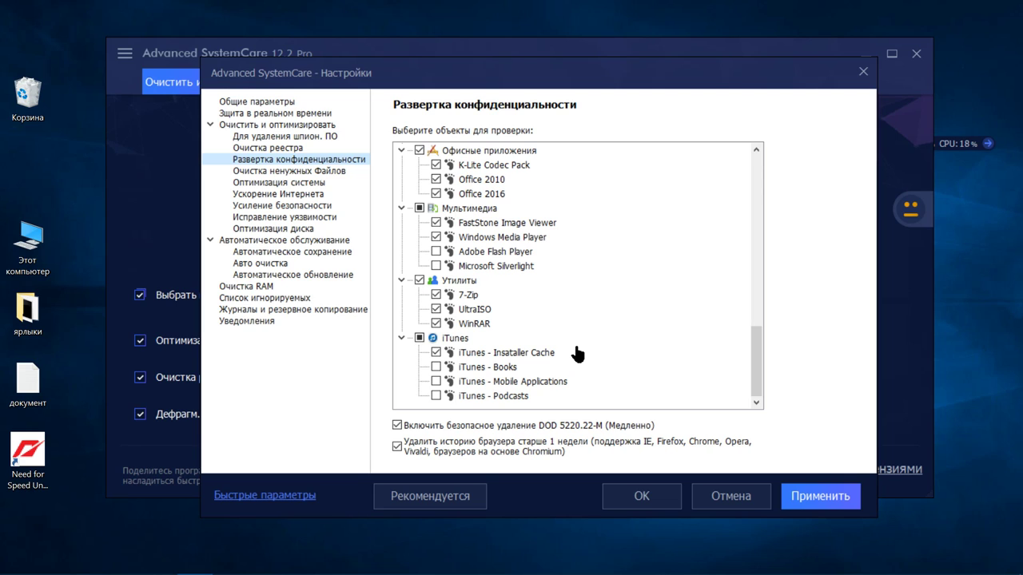
pyautogui.click(436, 367)
pyautogui.click(435, 381)
pyautogui.click(436, 396)
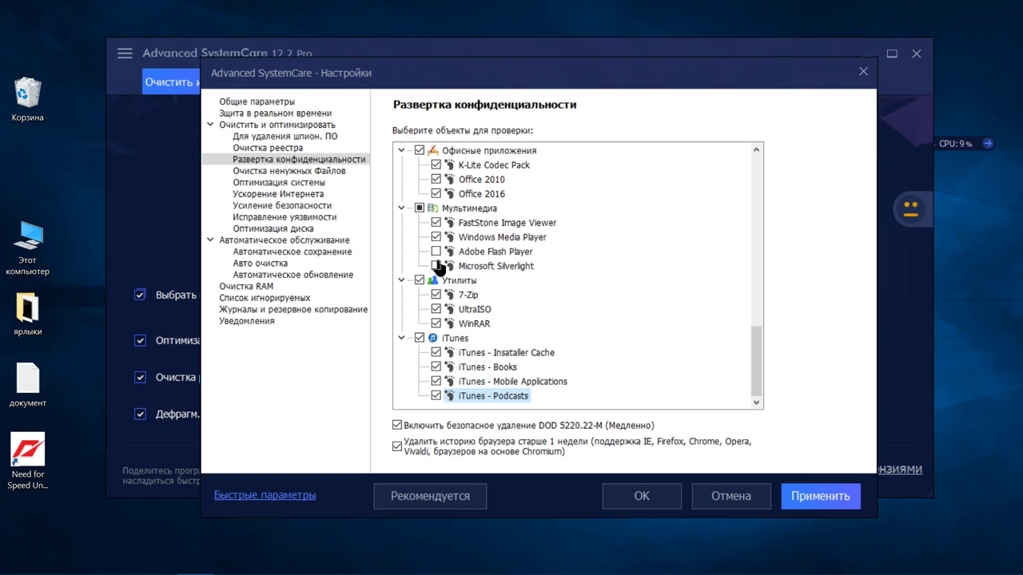
# - Include Adobe Flash Player and the Windows items Notepad and Поиск in the privacy sweep
pyautogui.click(435, 252)
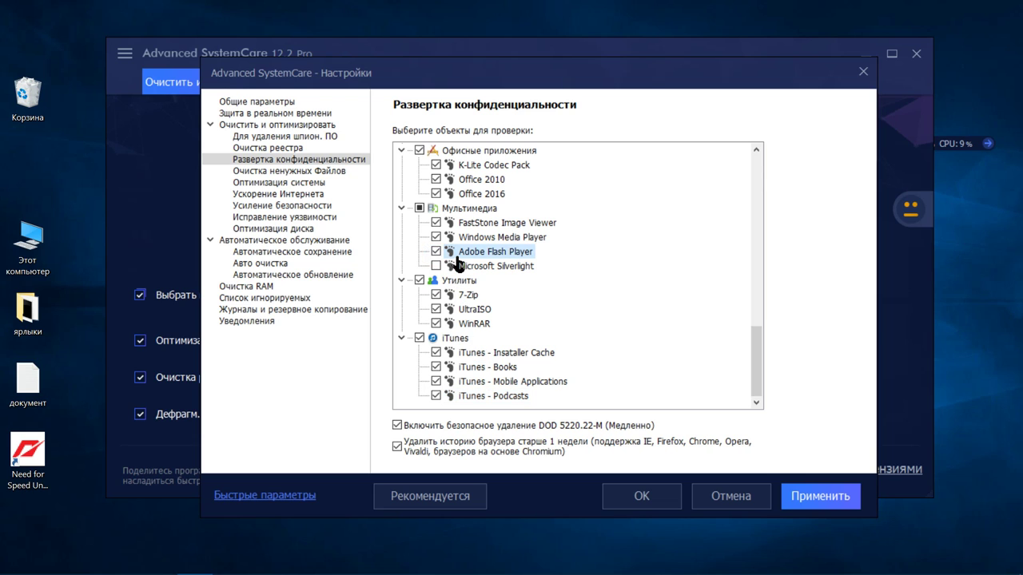
pyautogui.scroll(3, 456, 264)
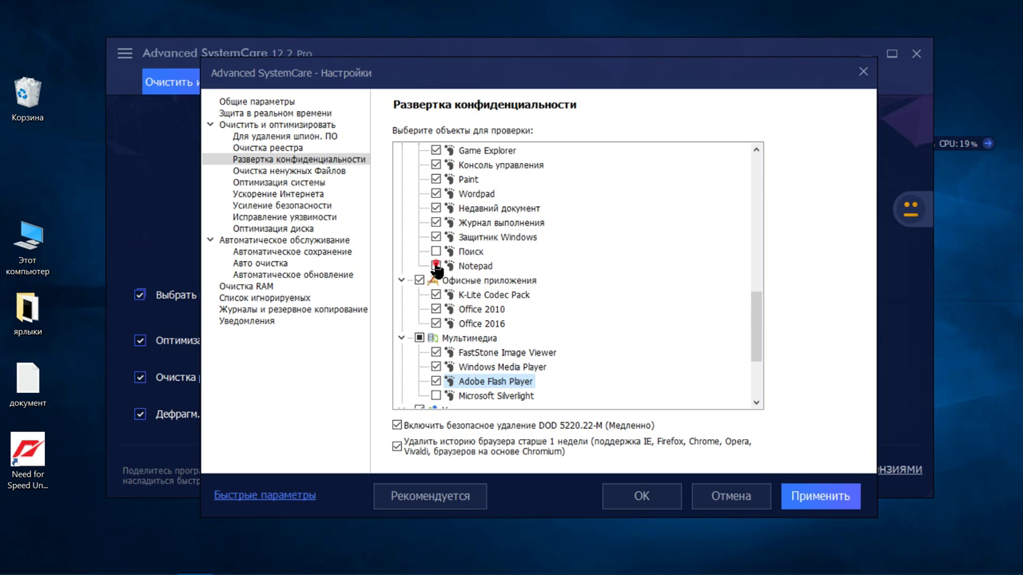
pyautogui.click(435, 266)
pyautogui.click(436, 252)
# - Include Сессия, Cookie and Автозаполнение форм for Chromium-based browsers in the privacy sweep
pyautogui.scroll(4, 451, 271)
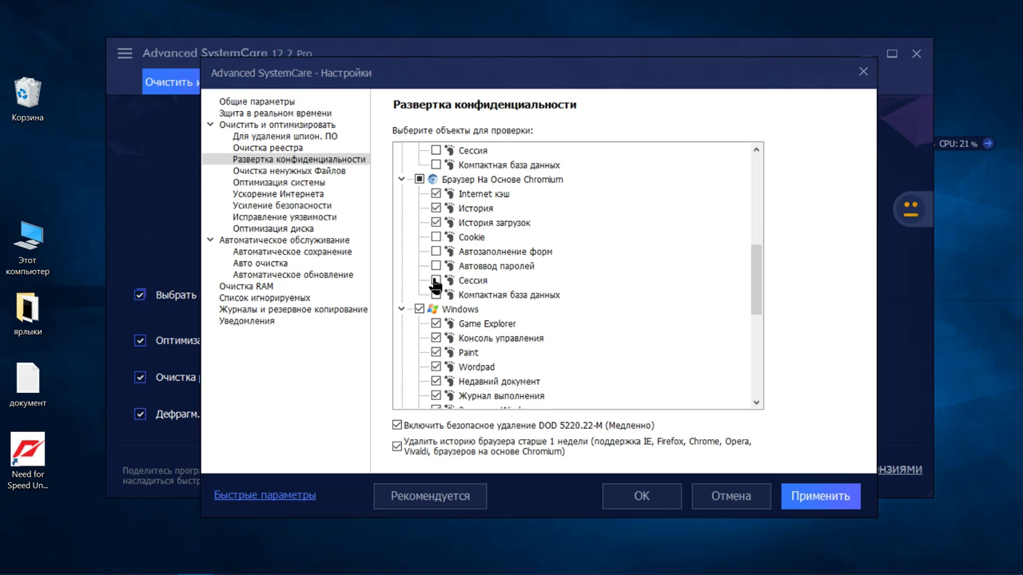
pyautogui.click(436, 280)
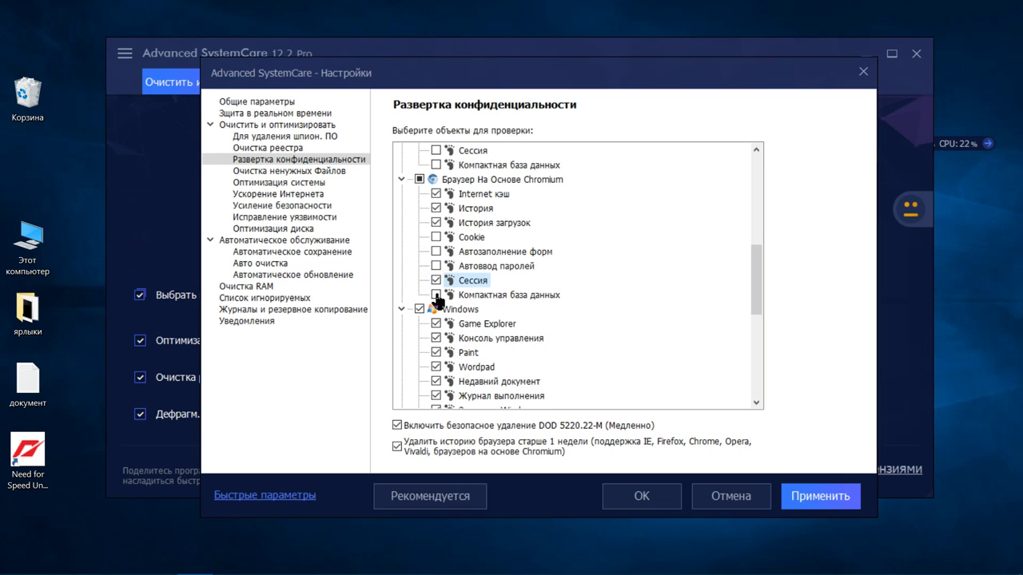
pyautogui.click(436, 238)
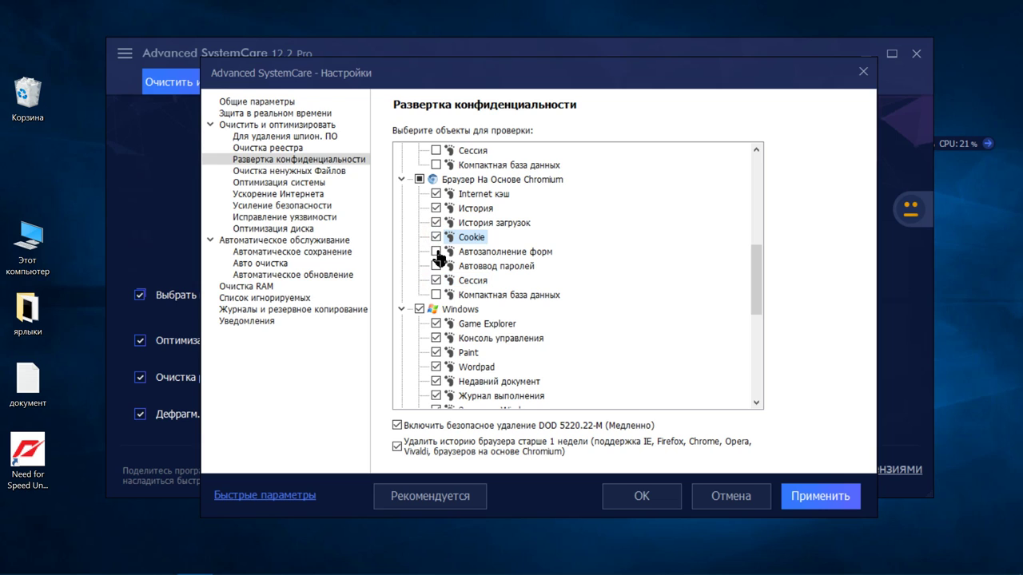
pyautogui.click(435, 251)
pyautogui.click(436, 267)
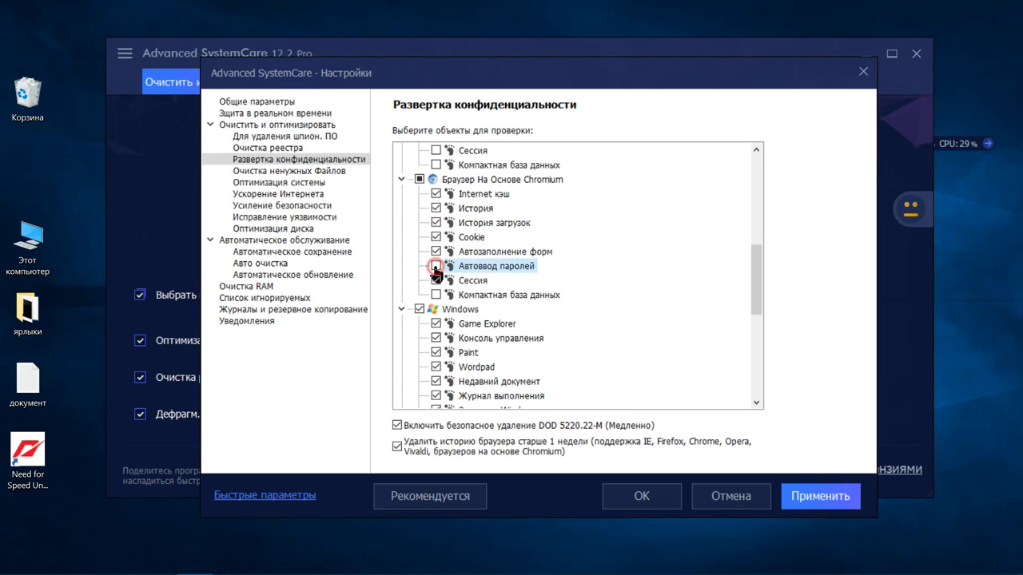
pyautogui.click(619, 343)
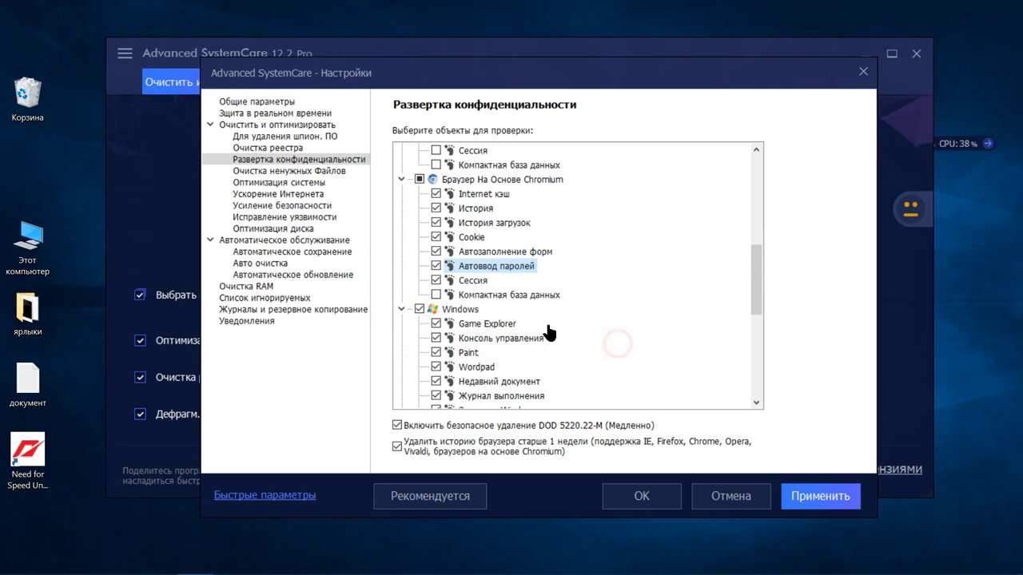
pyautogui.click(436, 266)
# - Include Сессия and Компактная база данных for Google Chrome in the privacy sweep
pyautogui.scroll(4, 468, 300)
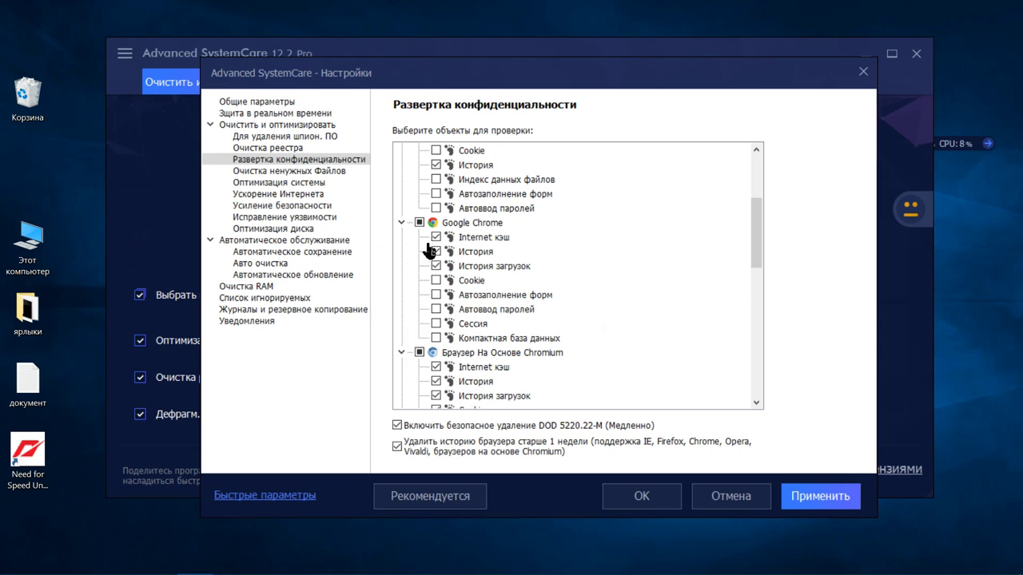
pyautogui.click(437, 323)
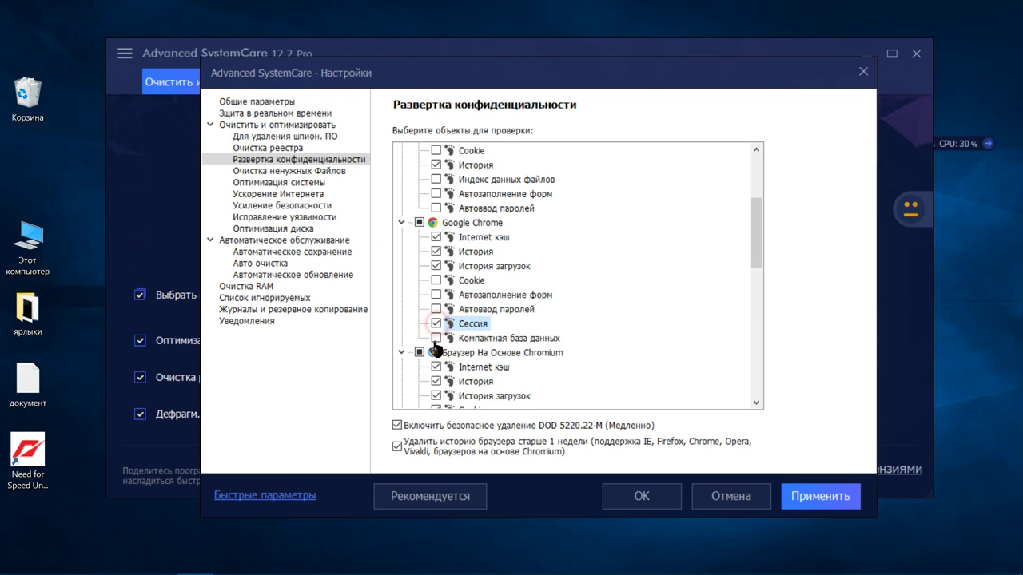
pyautogui.click(436, 338)
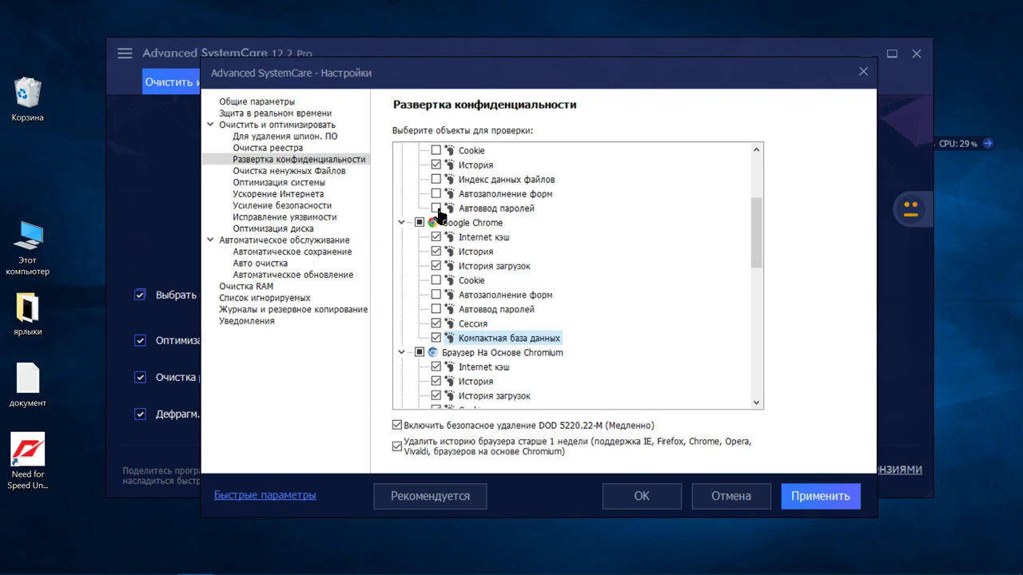
# - Include Автоввод паролей for Internet Explorer in the privacy sweep, accepting the saved-password warning, and check the other browser entries
pyautogui.click(436, 209)
pyautogui.click(595, 342)
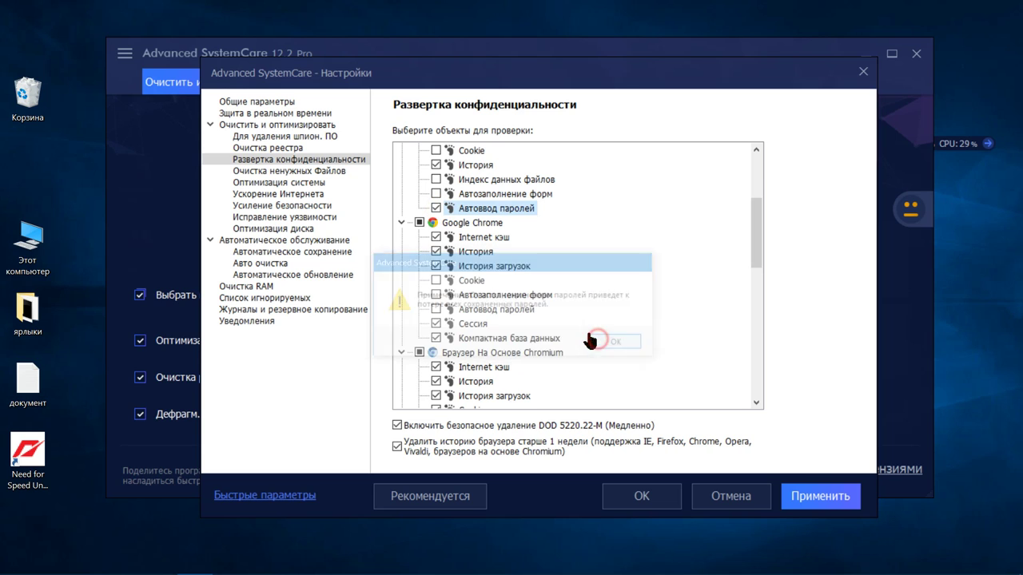
pyautogui.scroll(4, 552, 328)
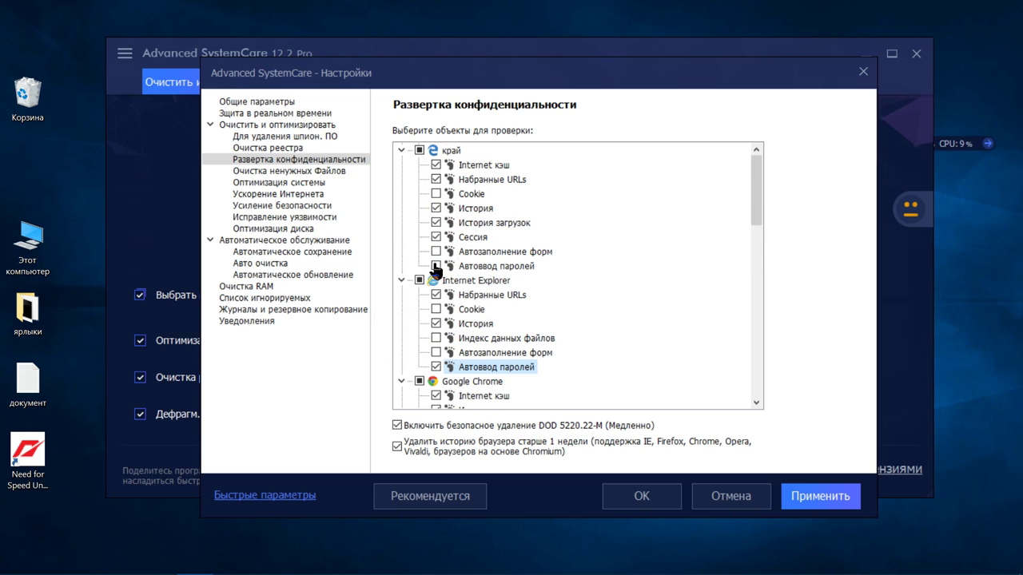
pyautogui.click(445, 237)
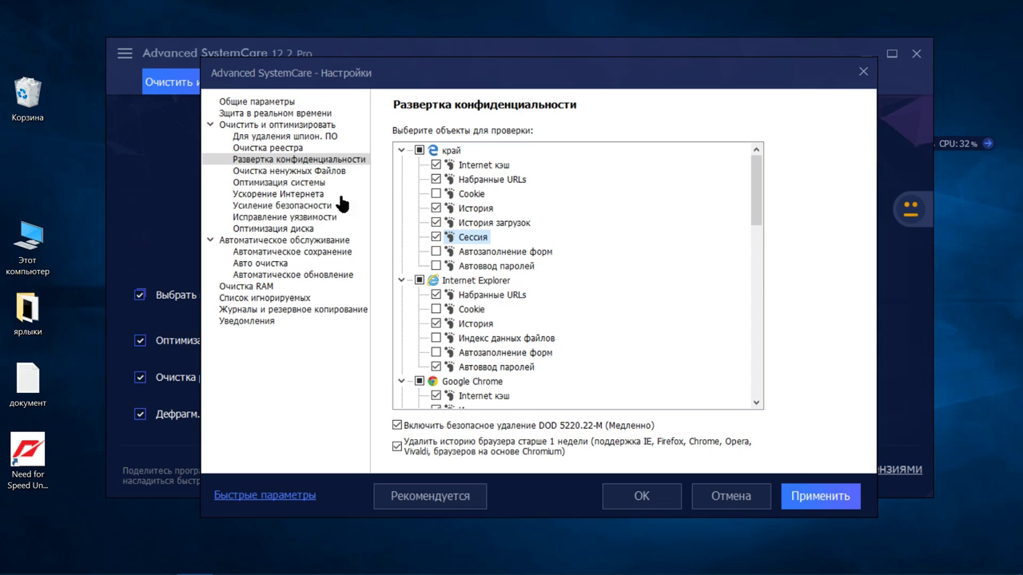
pyautogui.scroll(-5, 524, 298)
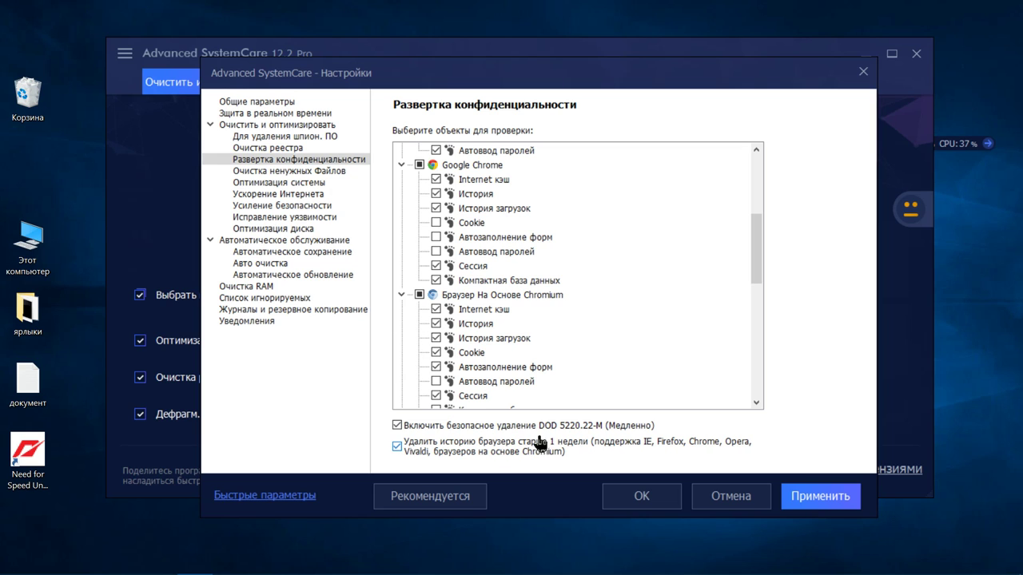
# - Exclude the Папка Загрузок Windows item from the junk file cleaning settings
pyautogui.click(307, 174)
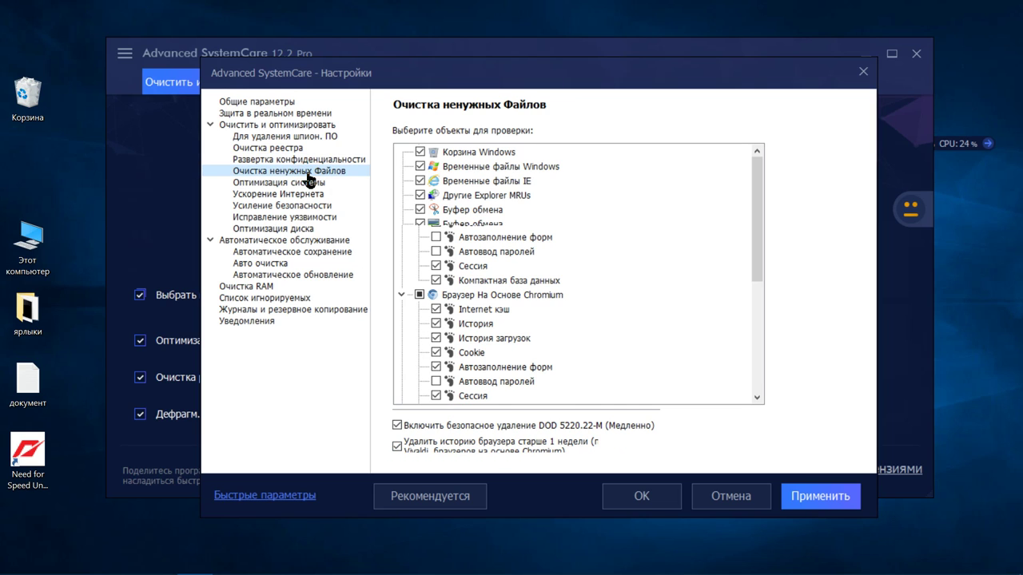
pyautogui.scroll(-10, 519, 245)
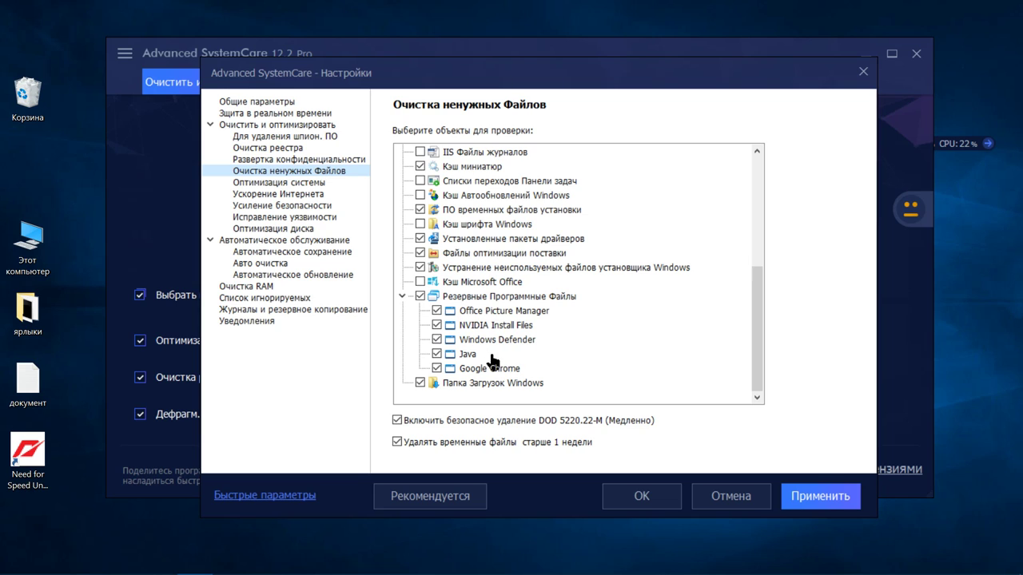
pyautogui.click(420, 385)
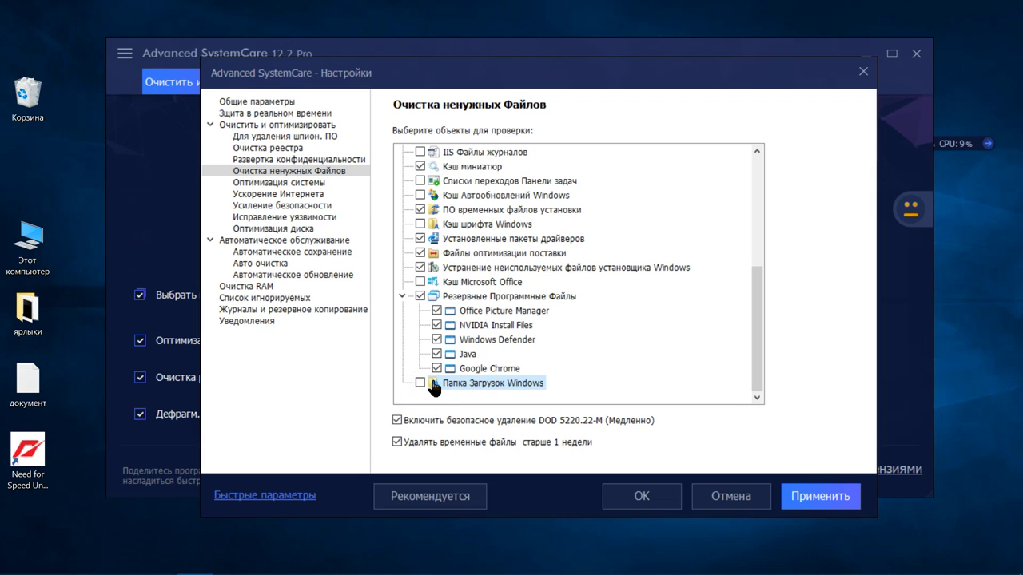
# - Try to include Списки переходов Панели задач in junk file cleaning, accepting the notice, and briefly view Этот компьютер
pyautogui.scroll(2, 435, 386)
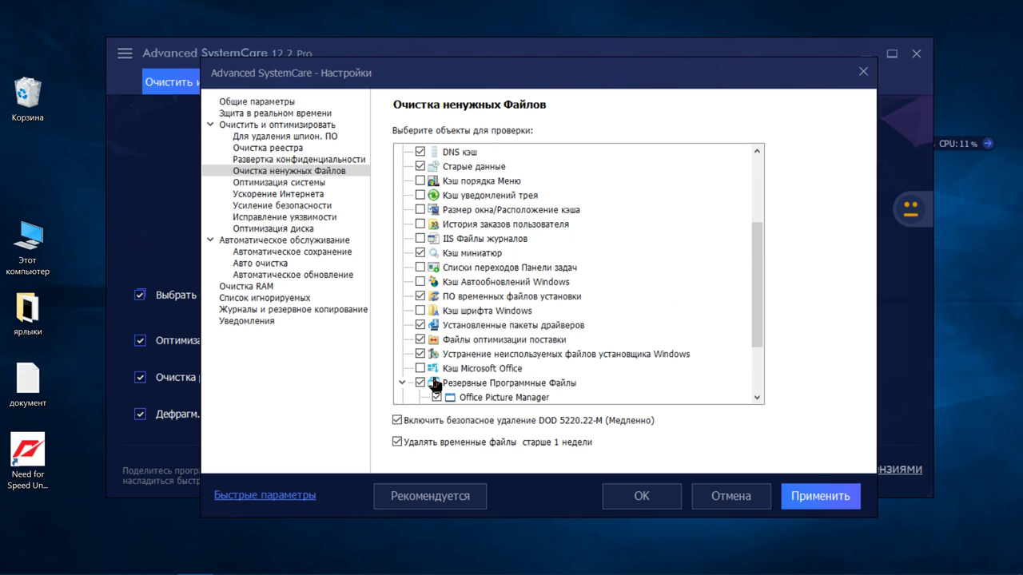
pyautogui.click(420, 268)
pyautogui.click(629, 349)
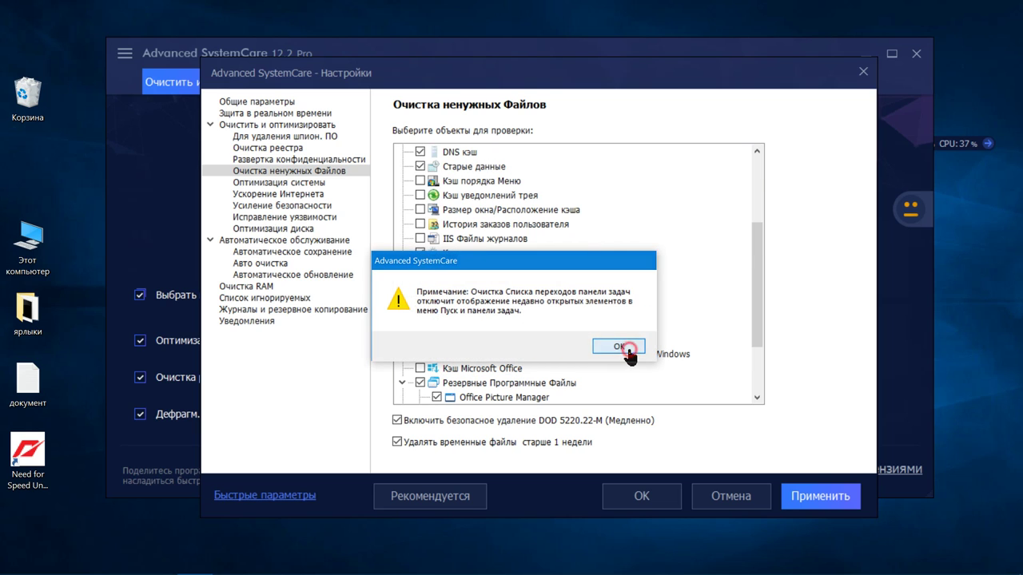
pyautogui.doubleClick(49, 254)
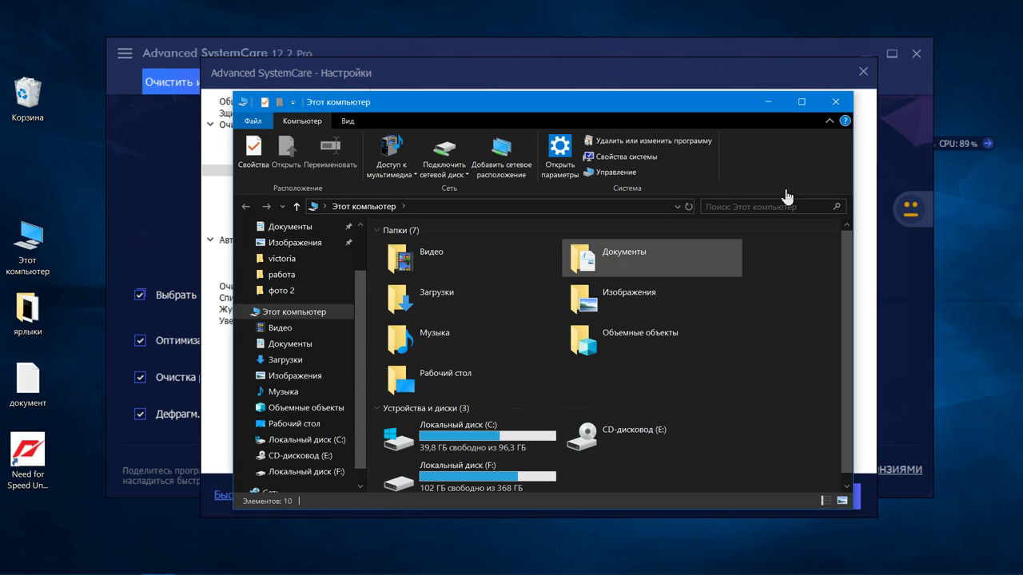
pyautogui.click(837, 101)
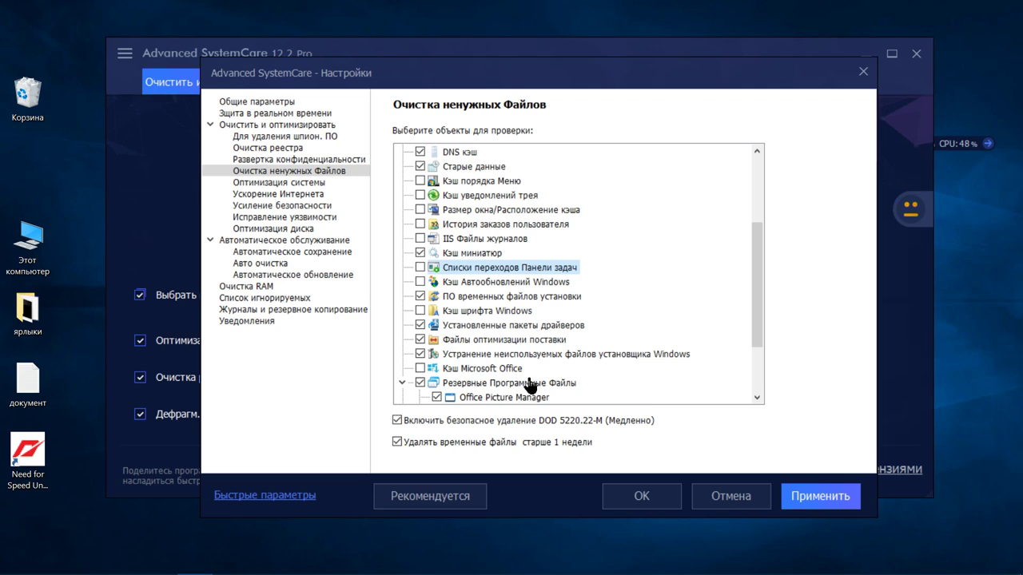
# - Include История заказов пользователя in junk file cleaning, accepting the notice, and check the remaining items in the list
pyautogui.scroll(1, 526, 382)
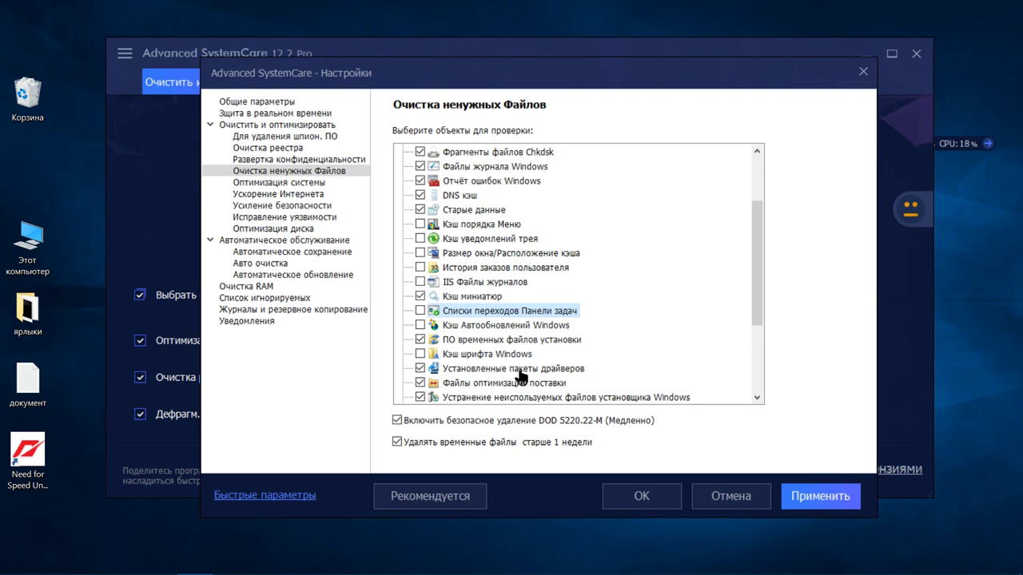
pyautogui.click(421, 268)
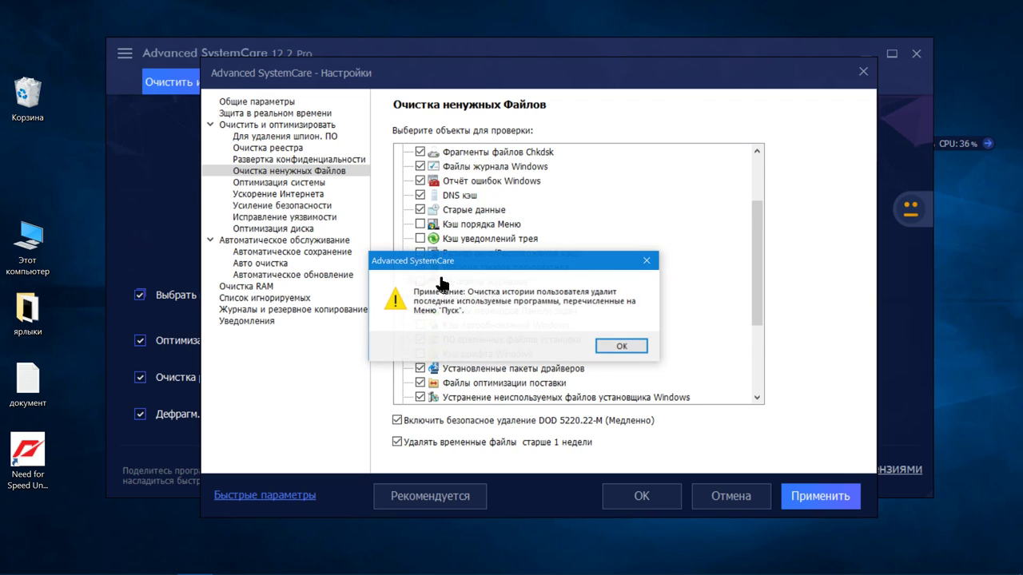
pyautogui.click(616, 347)
pyautogui.scroll(2, 486, 327)
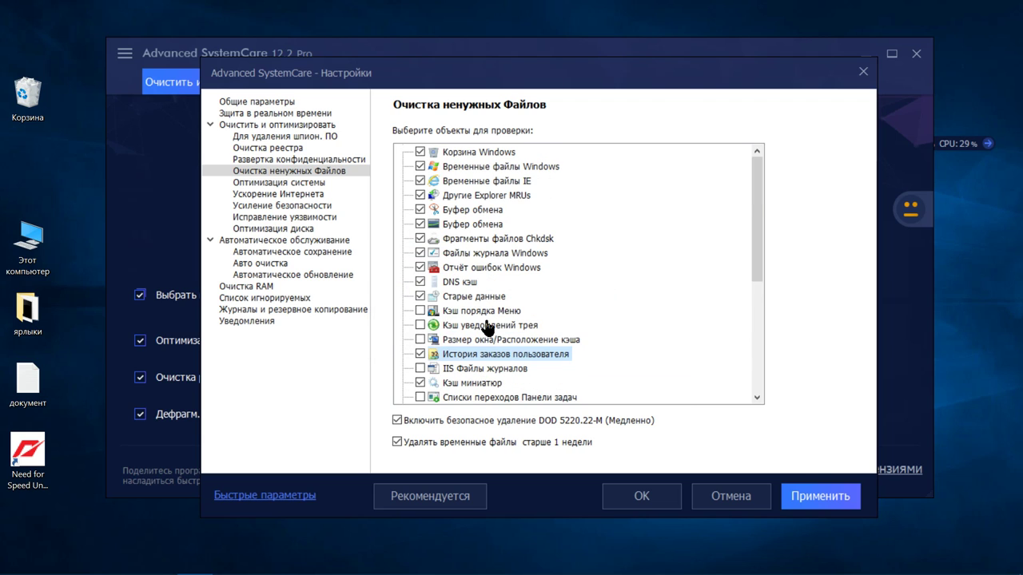
pyautogui.scroll(-4, 487, 327)
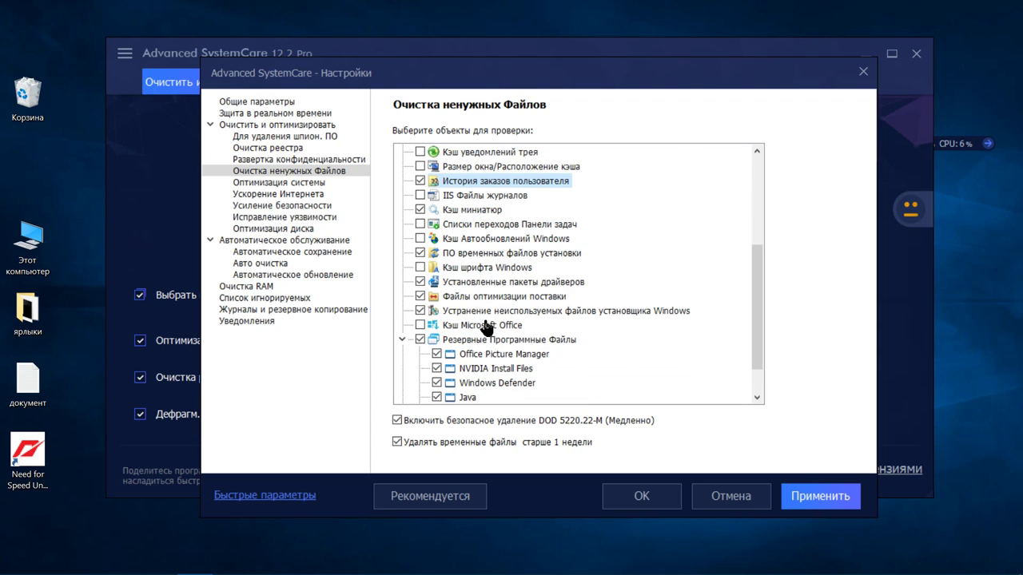
# - Examine the computer optimization modes offered in the Оптимизация системы settings
pyautogui.click(314, 185)
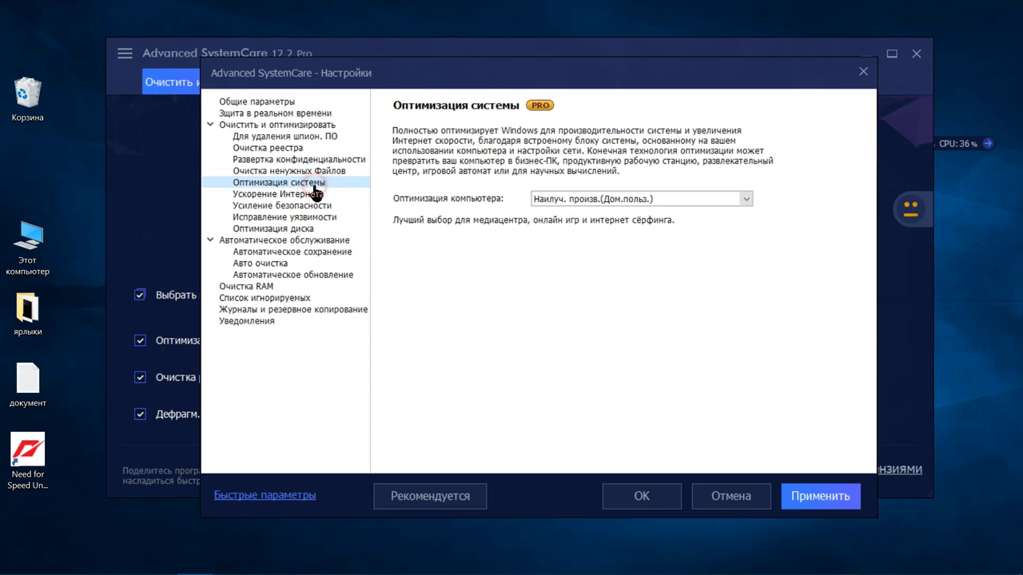
pyautogui.click(745, 201)
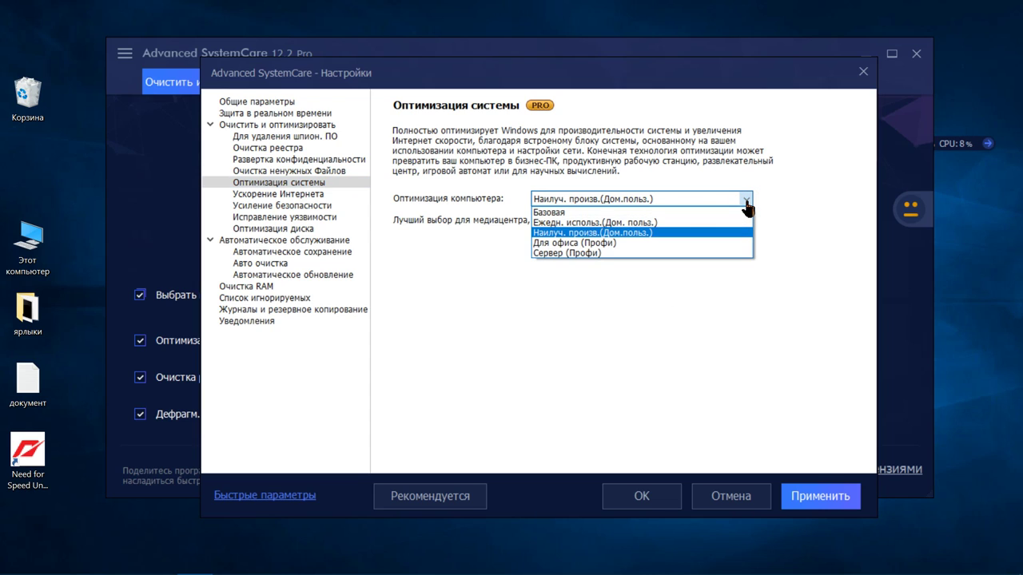
pyautogui.click(746, 201)
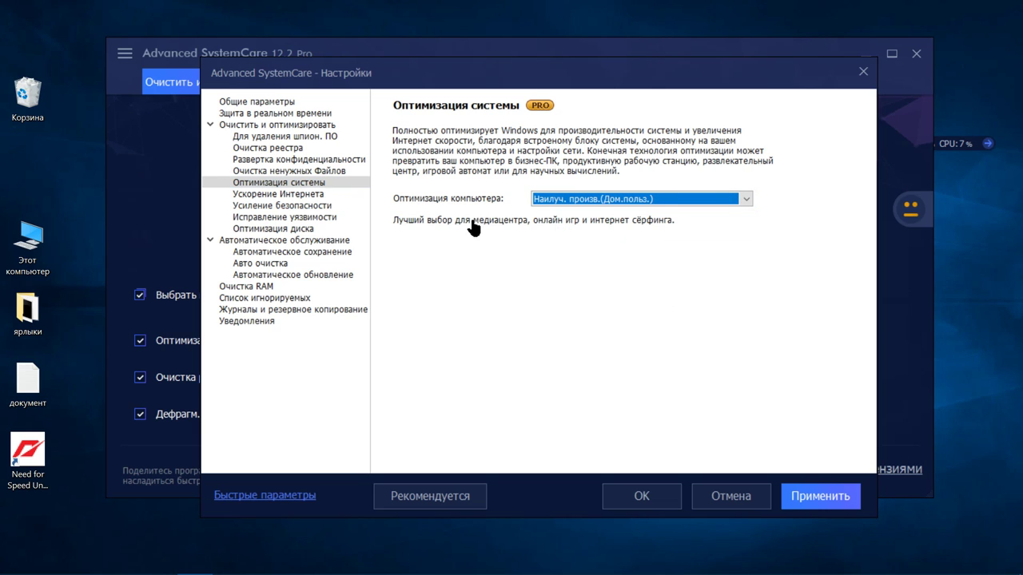
# - Choose Беспроводной as the network connection mode in the Ускорение Интернета settings
pyautogui.click(306, 196)
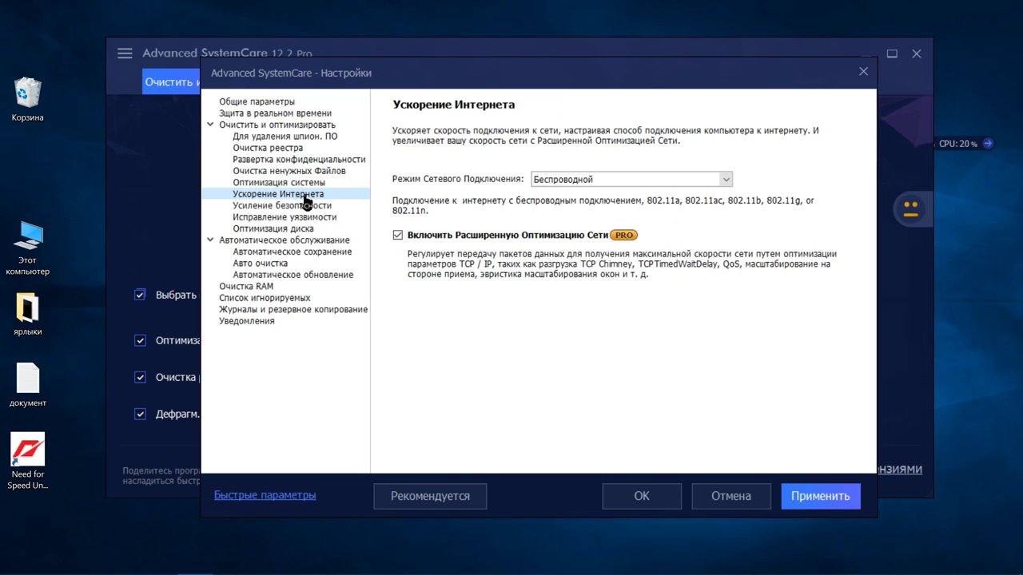
pyautogui.click(726, 181)
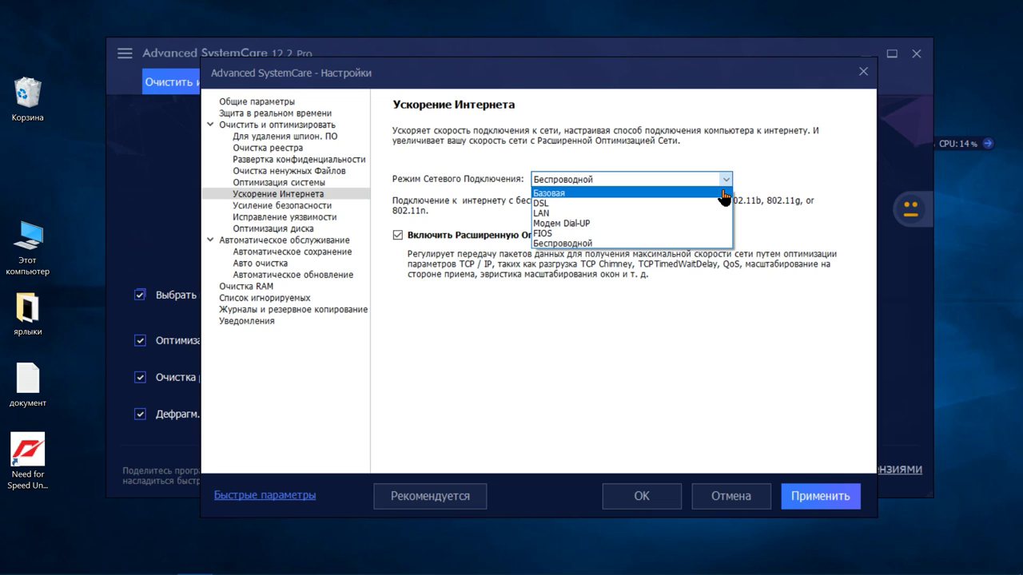
pyautogui.click(723, 243)
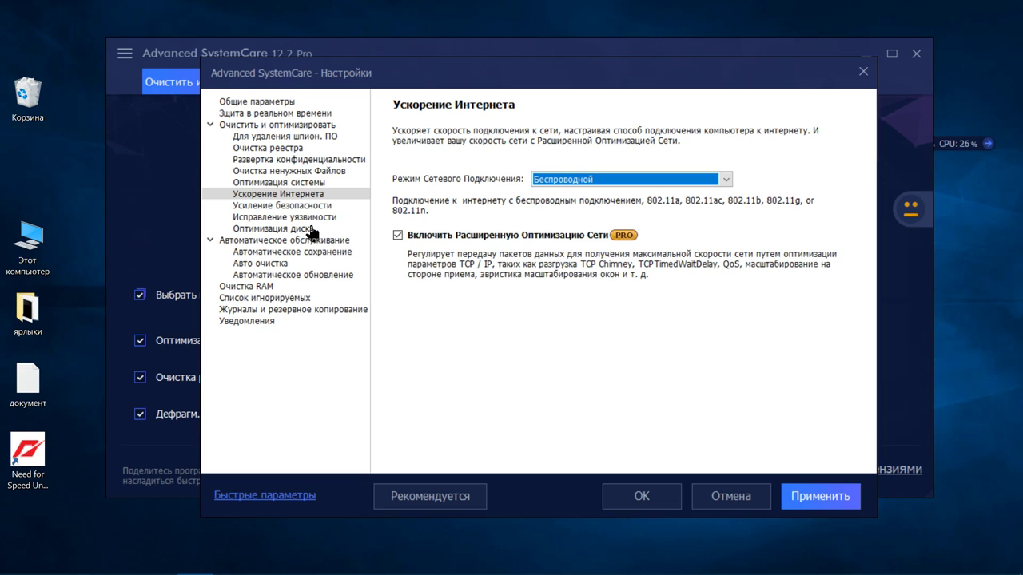
# - Check the Усиление безопасности level and enable Резервное копирование скачиваемых файлов in the Исправление уязвимости settings
pyautogui.click(296, 206)
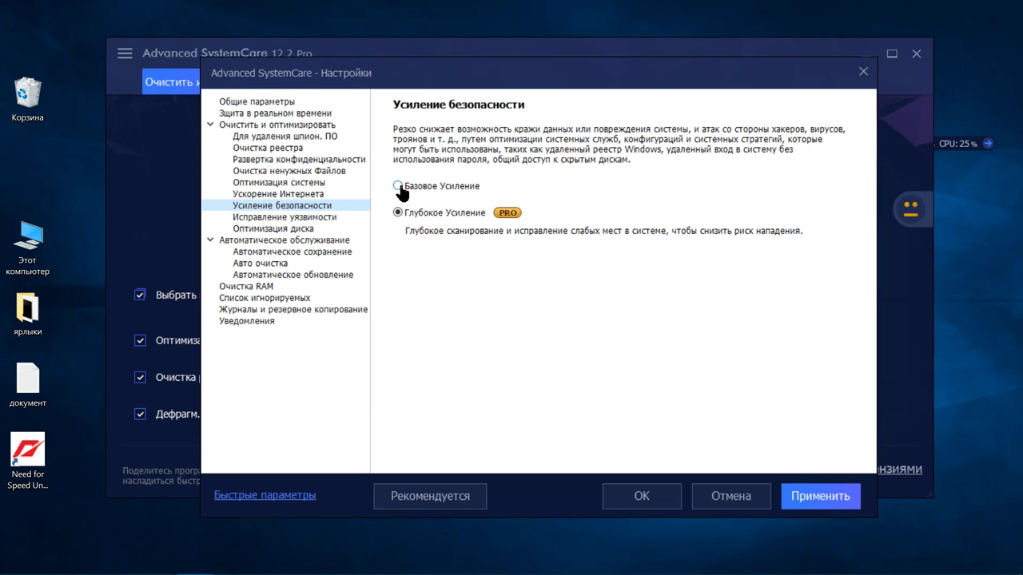
pyautogui.click(322, 218)
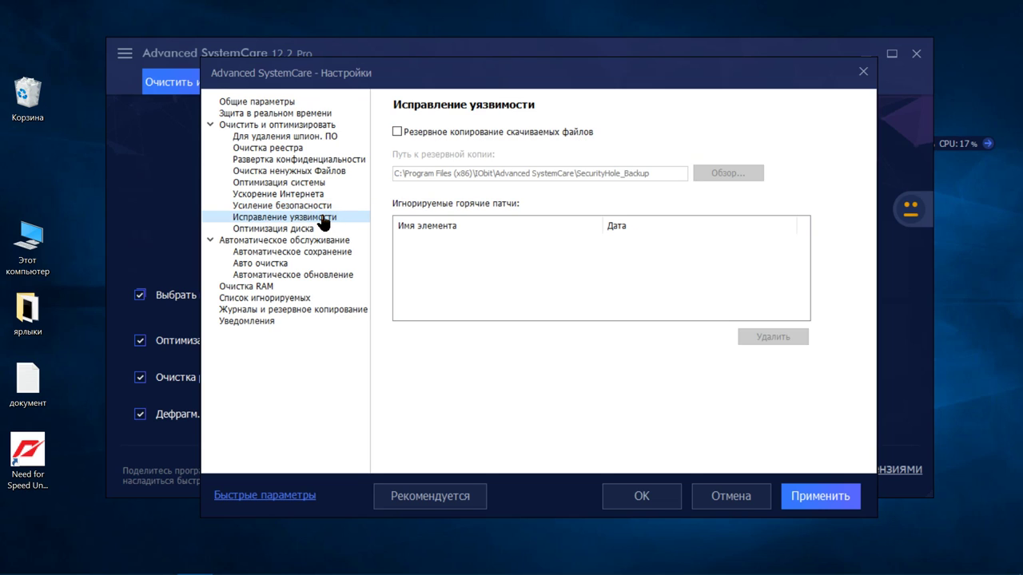
pyautogui.click(396, 133)
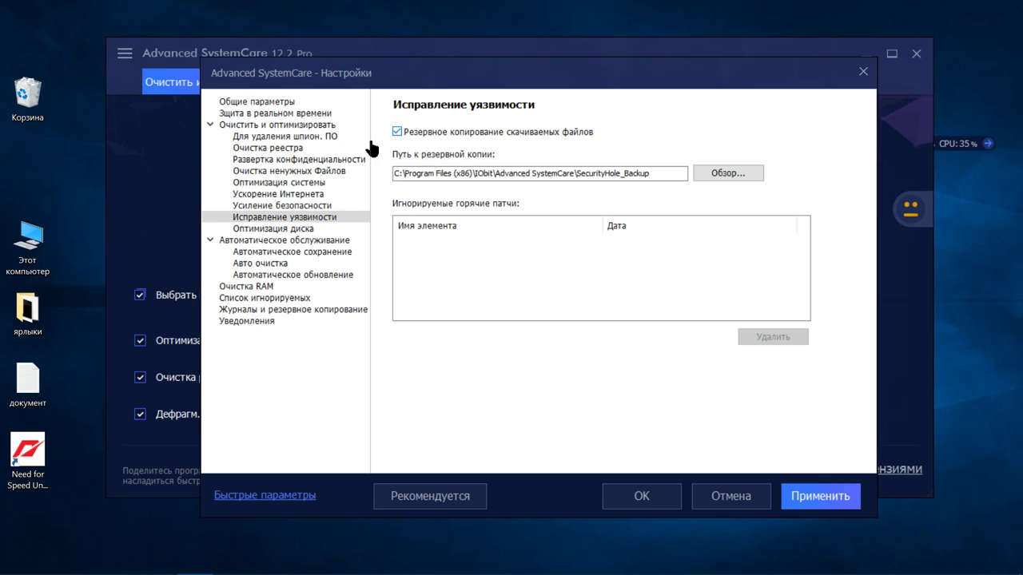
pyautogui.rightClick(22, 169)
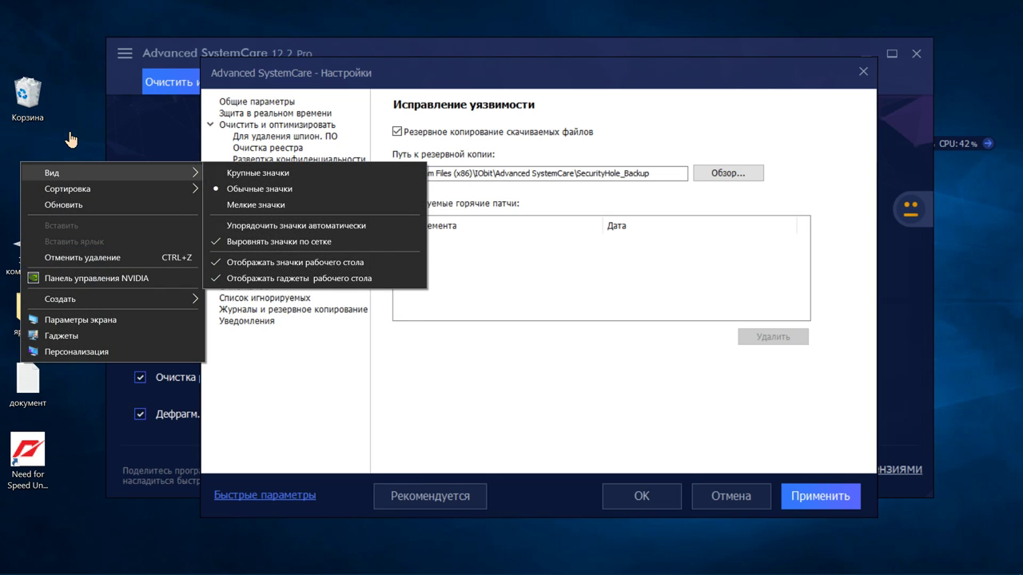
pyautogui.click(66, 147)
# - Set the backup path for downloaded vulnerability fixes to the Загрузки folder under Этот компьютер
pyautogui.click(718, 175)
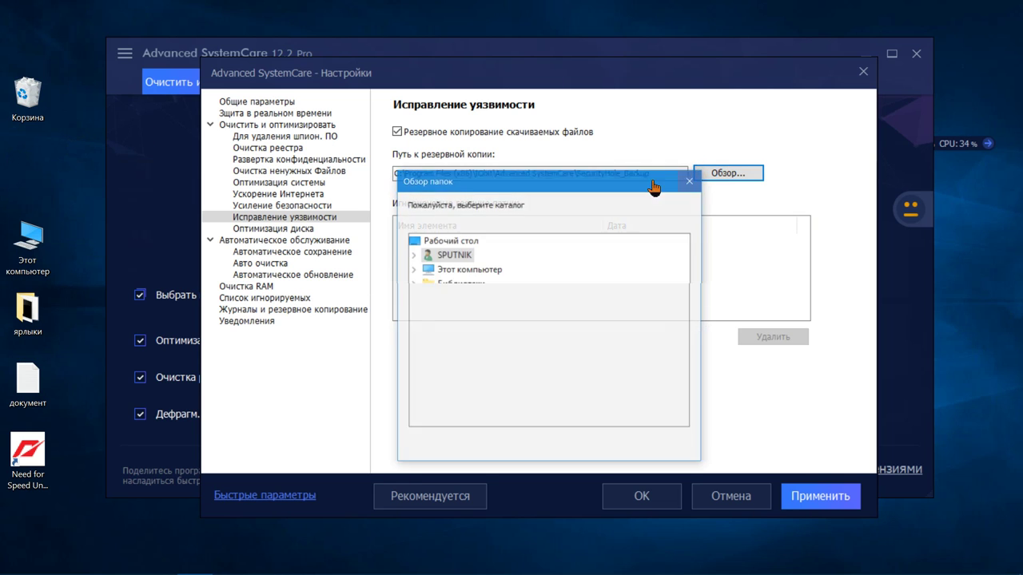
pyautogui.doubleClick(460, 274)
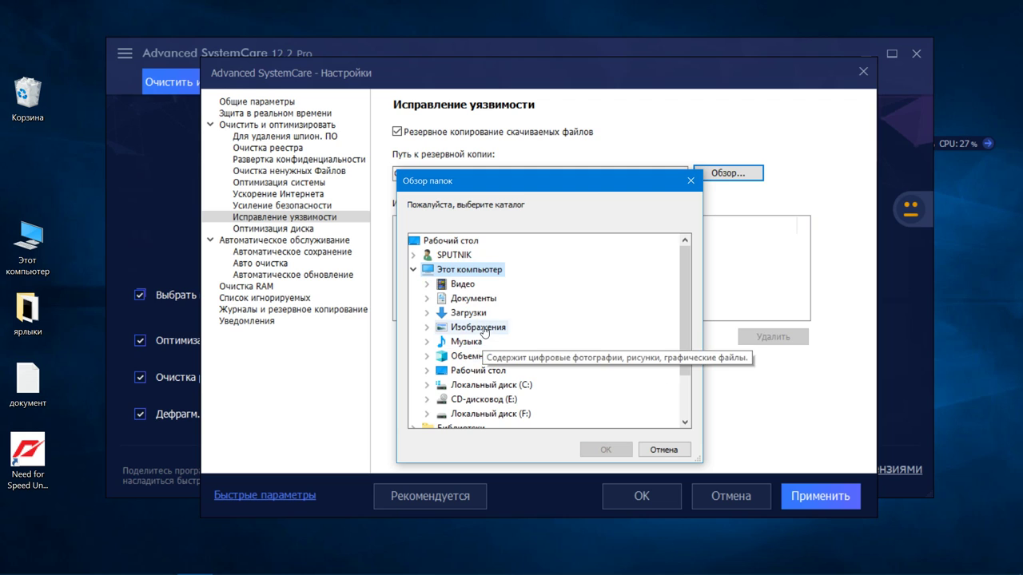
pyautogui.doubleClick(485, 328)
pyautogui.click(479, 314)
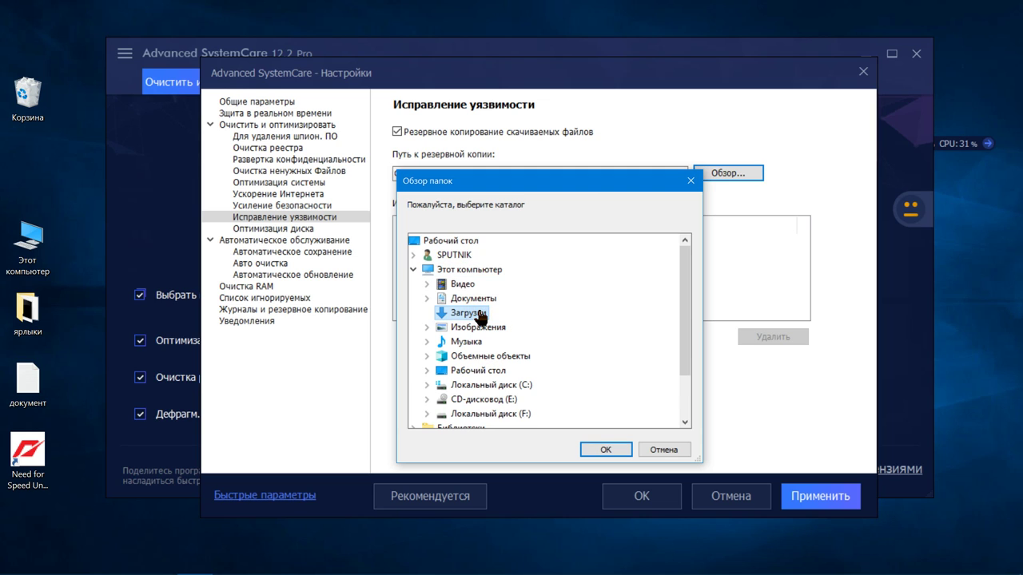
pyautogui.click(611, 450)
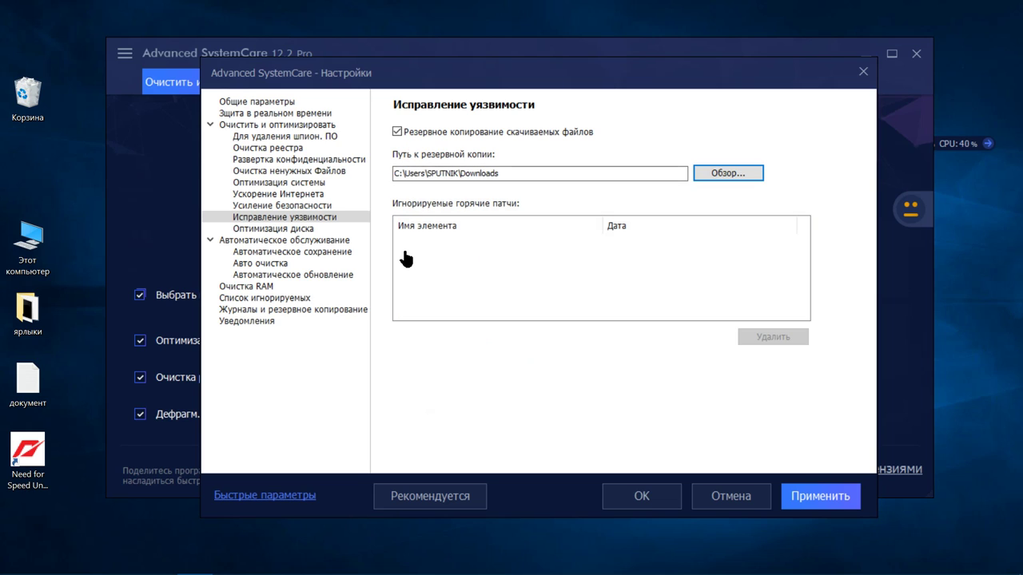
# - Try the SSD drive type for disks C: and F: in the Оптимизация диска settings, and restore HDD for both
pyautogui.click(296, 230)
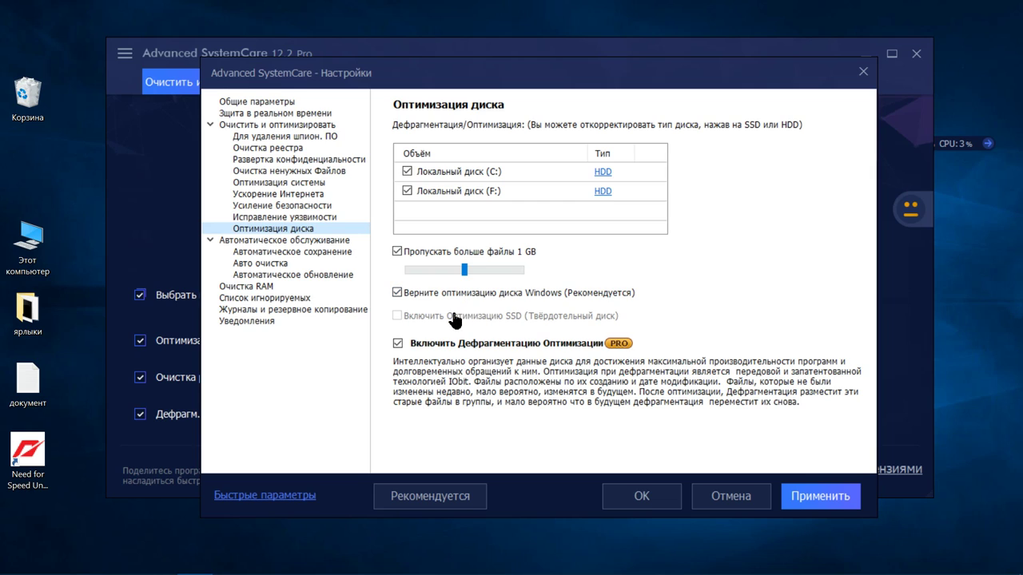
pyautogui.click(604, 172)
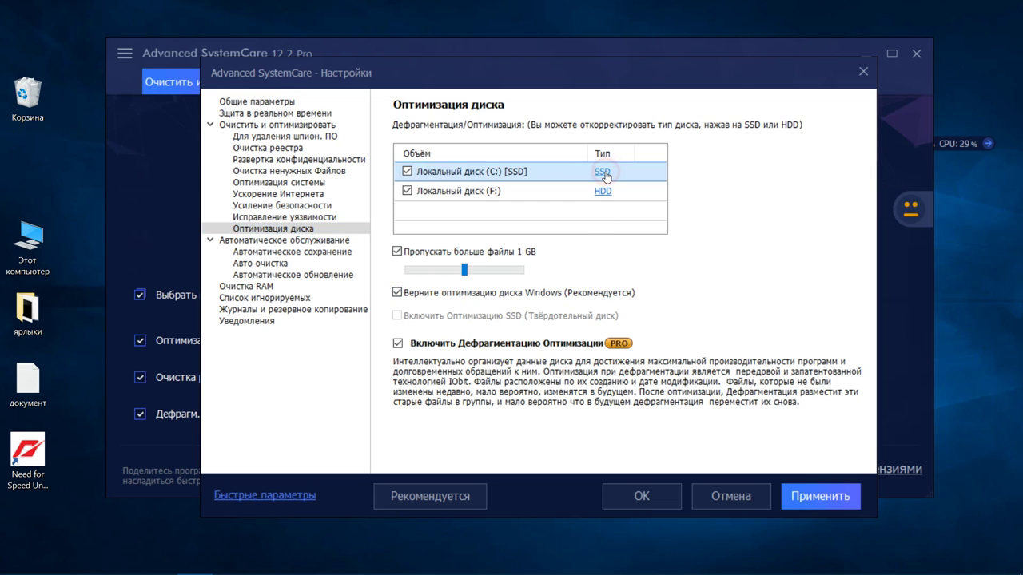
pyautogui.click(603, 190)
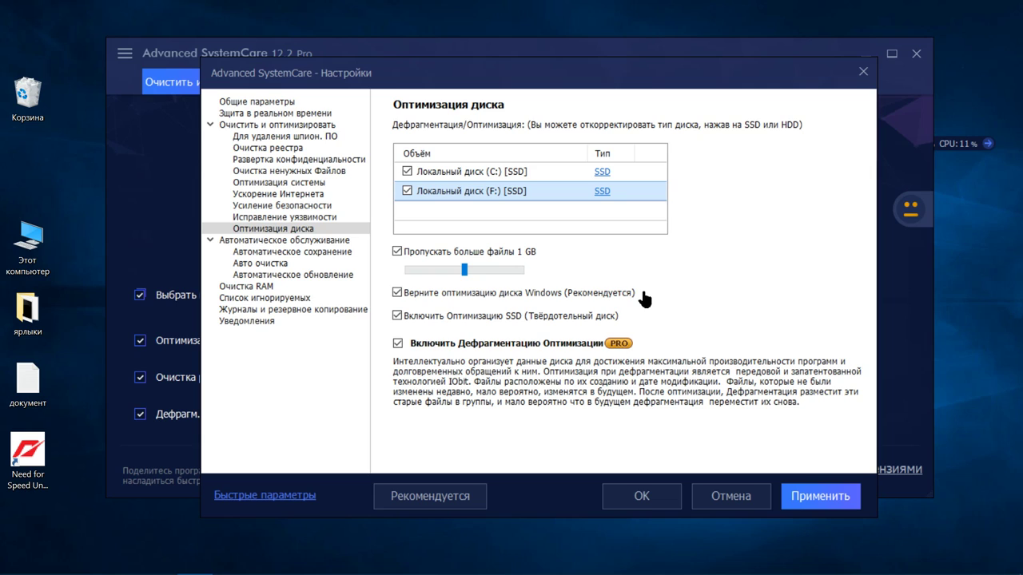
pyautogui.click(603, 191)
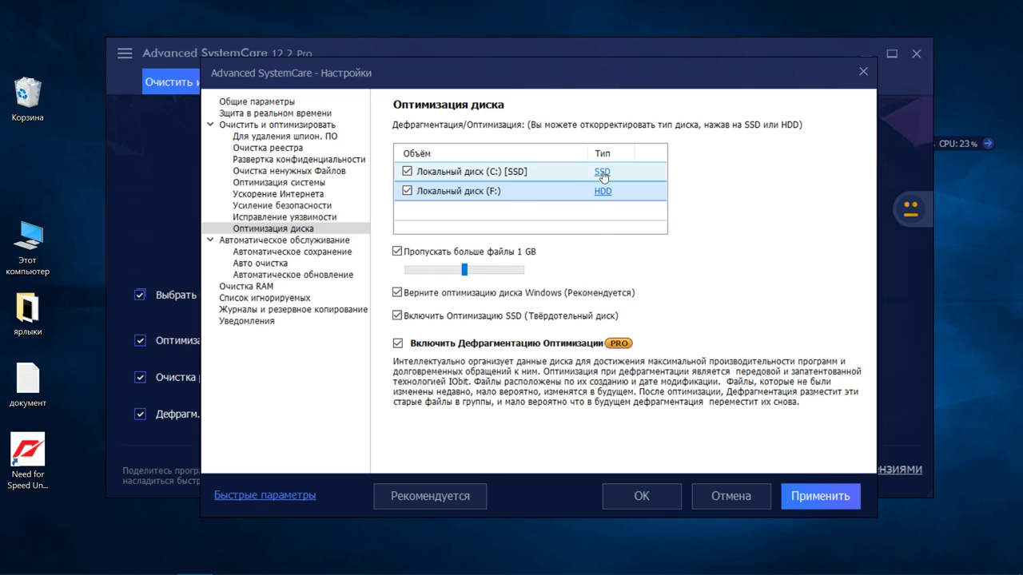
pyautogui.click(602, 173)
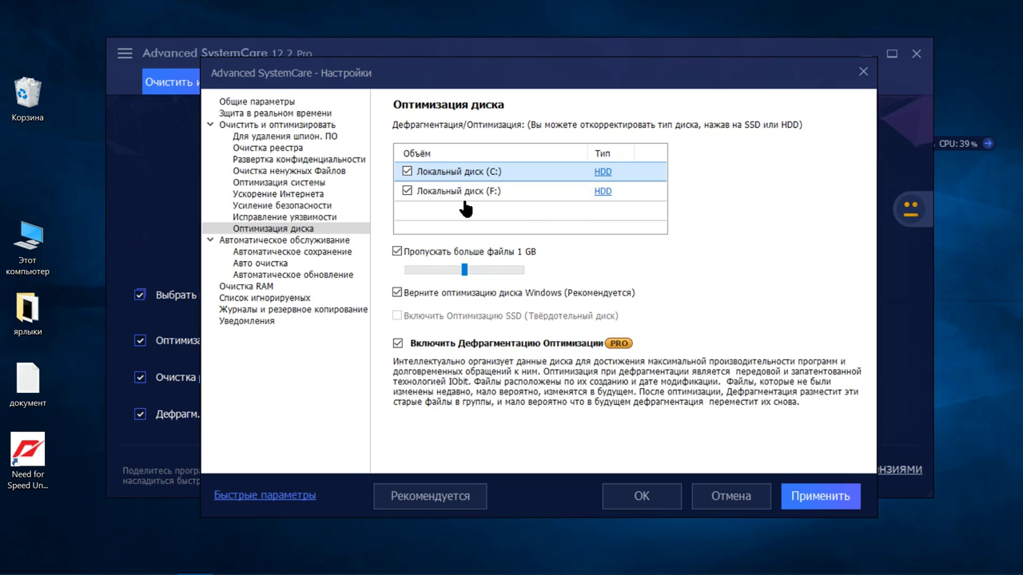
# - Try enabling Авто-Уход in the Автоматическое сохранение settings, and turn it back off
pyautogui.click(341, 243)
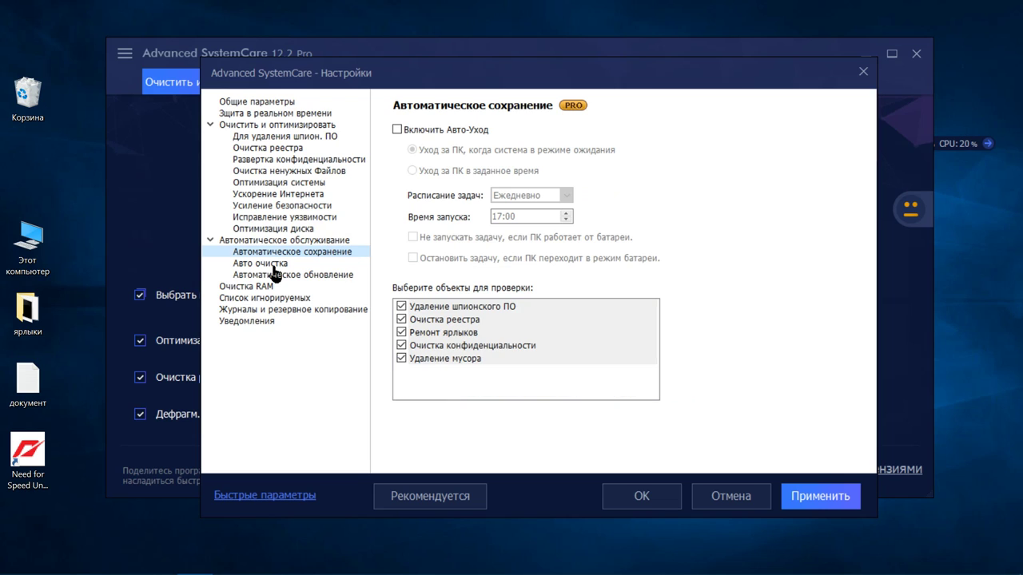
pyautogui.click(395, 130)
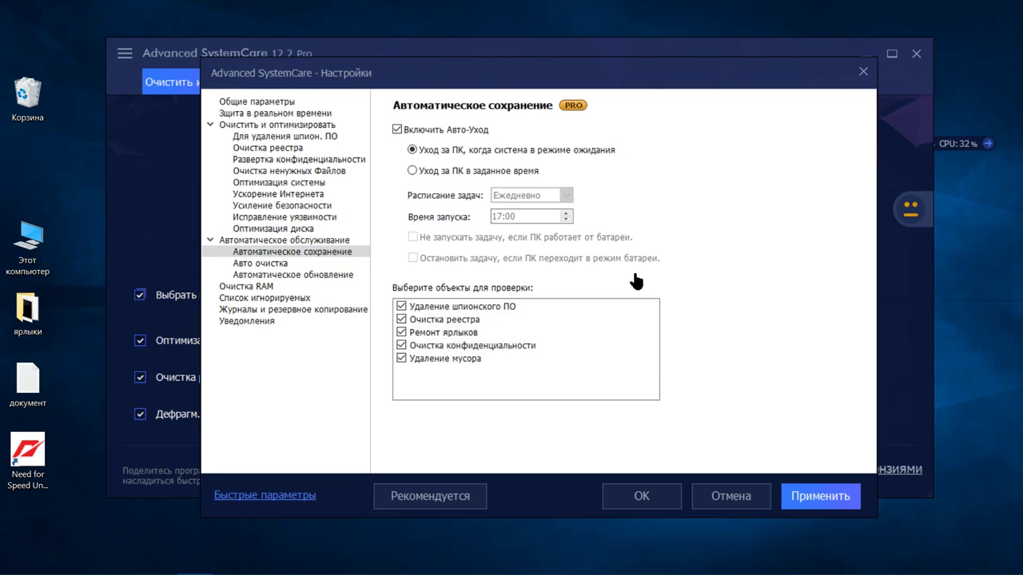
pyautogui.click(395, 130)
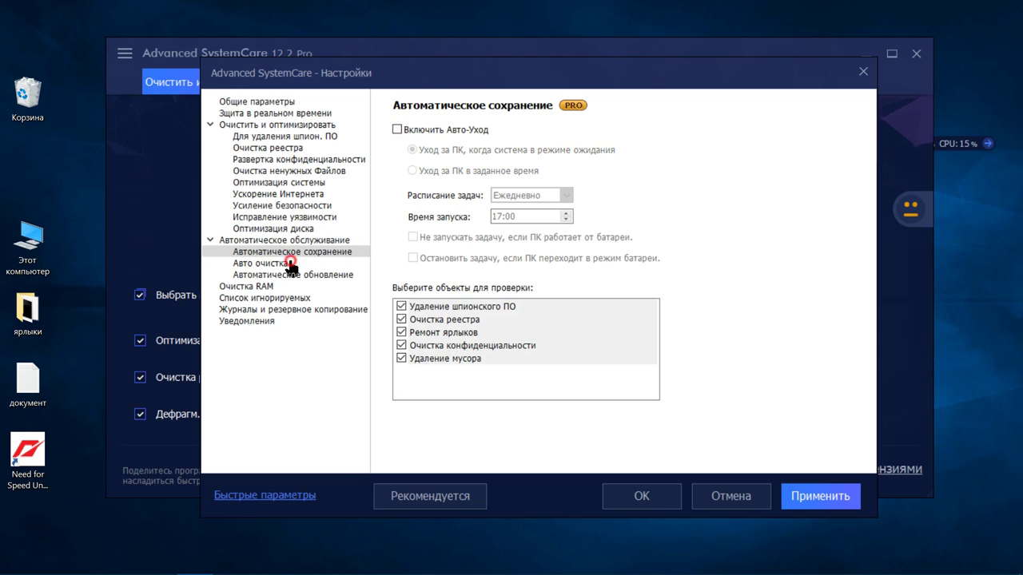
# - Review the Авто очистка settings and the Автоматическое обновление settings
pyautogui.click(289, 264)
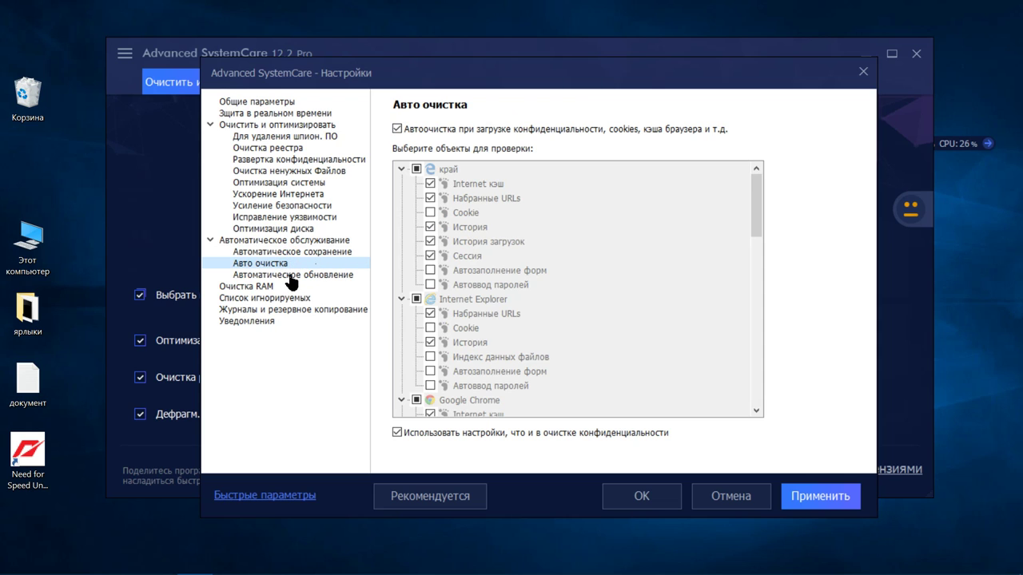
pyautogui.click(291, 276)
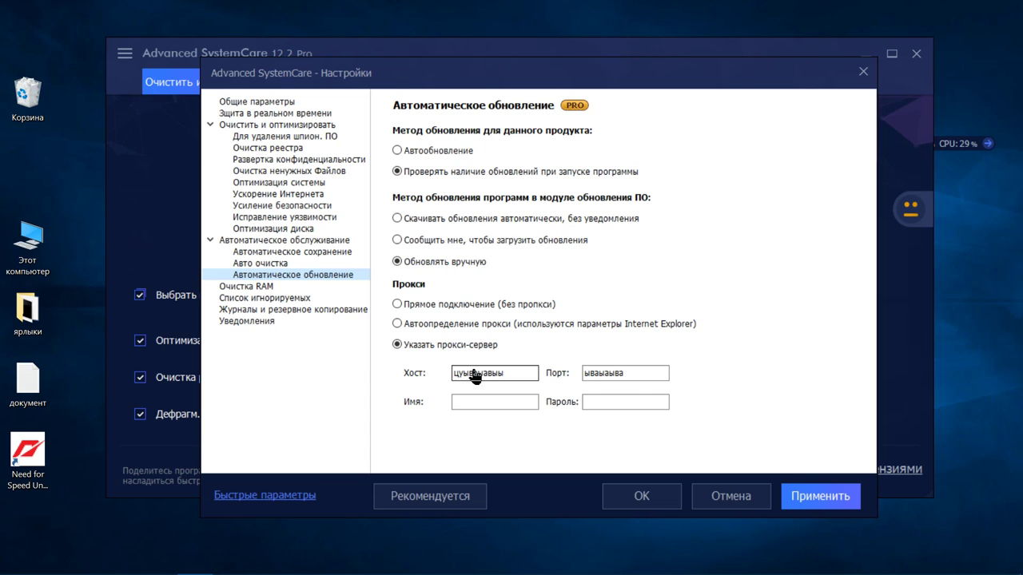
# - Review the Очистка RAM settings and delete the registry entry from the Оптимизация системы list in Список игнорируемых
pyautogui.click(269, 289)
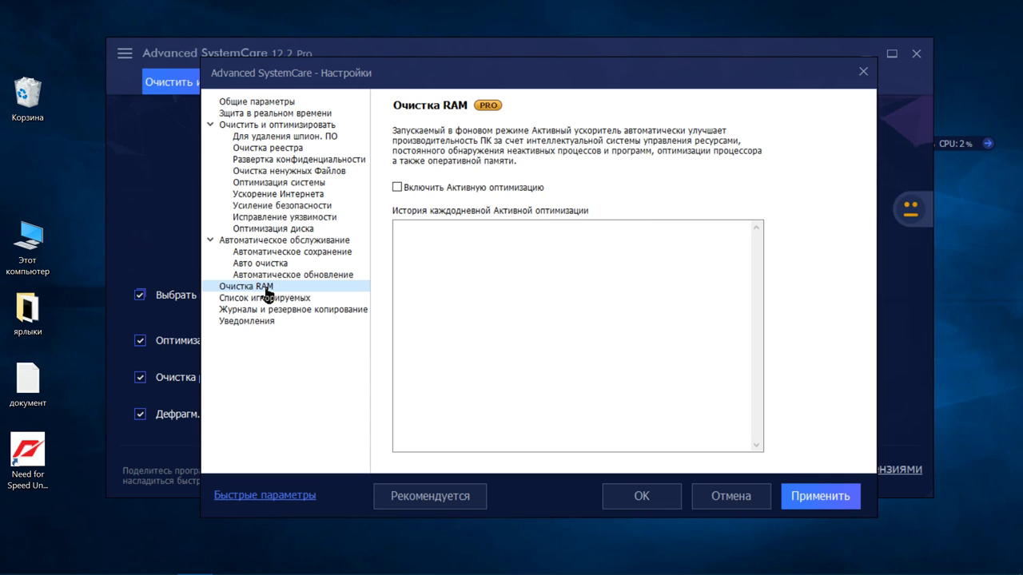
pyautogui.click(308, 303)
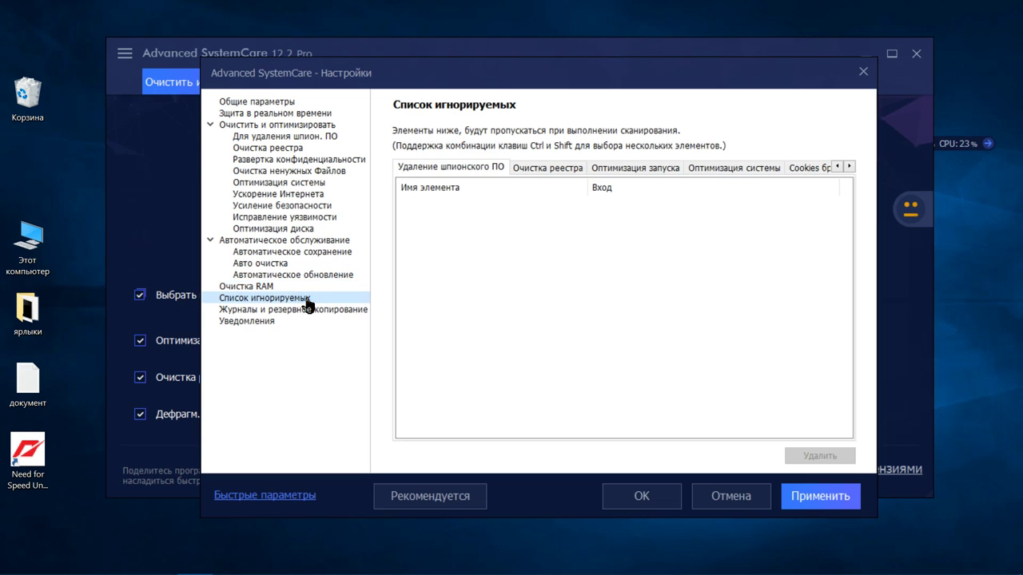
pyautogui.click(573, 171)
pyautogui.click(616, 171)
pyautogui.click(702, 168)
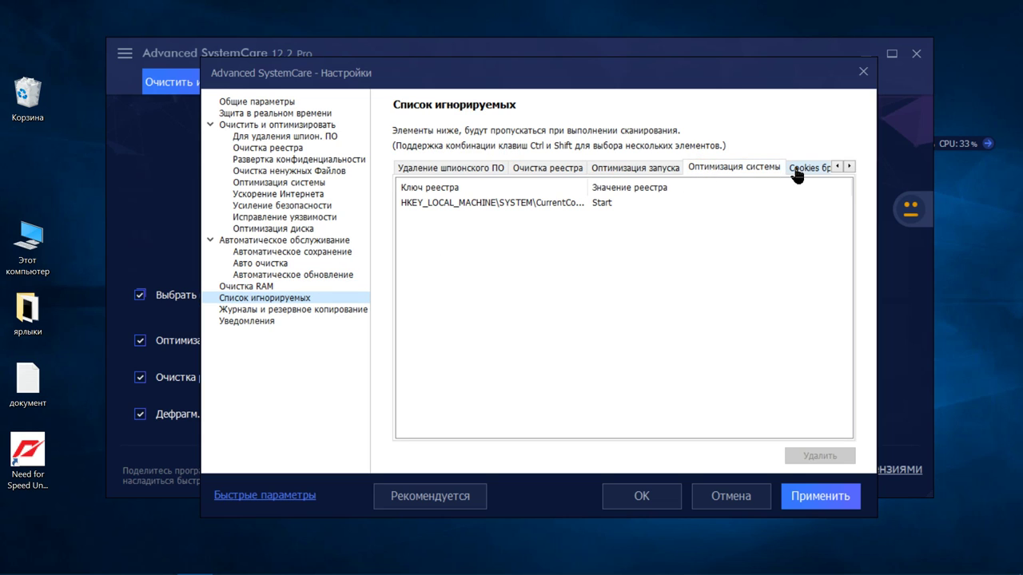
pyautogui.click(607, 202)
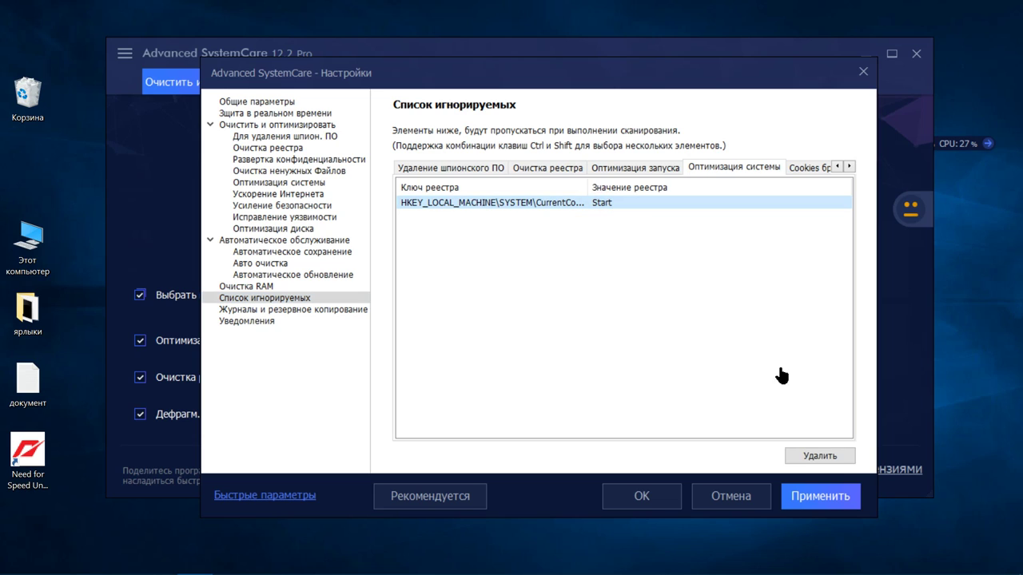
pyautogui.click(812, 455)
# - Examine the saved cookies in the Cookies браузера list of Список игнорируемых
pyautogui.click(810, 169)
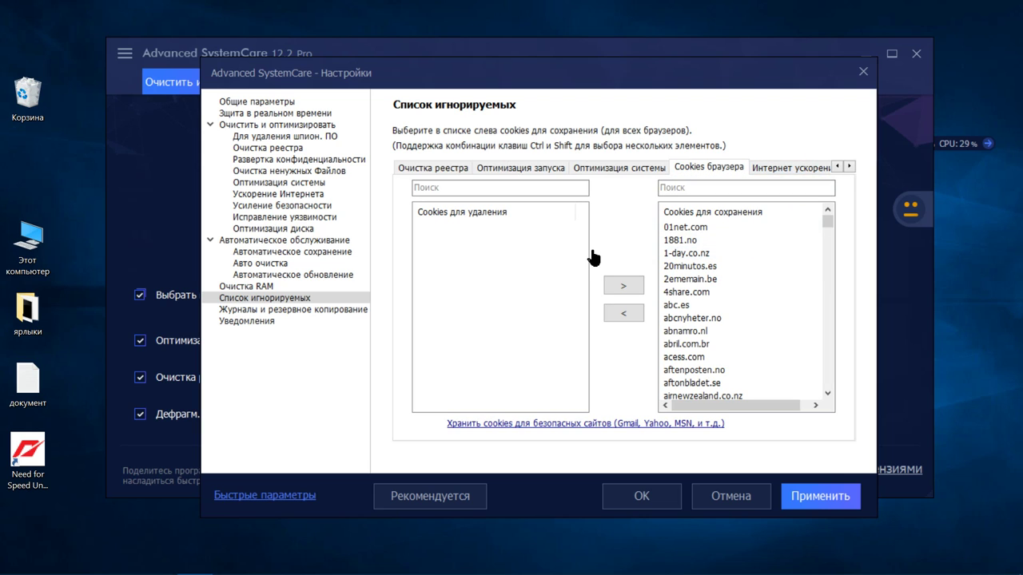
pyautogui.scroll(-20, 738, 261)
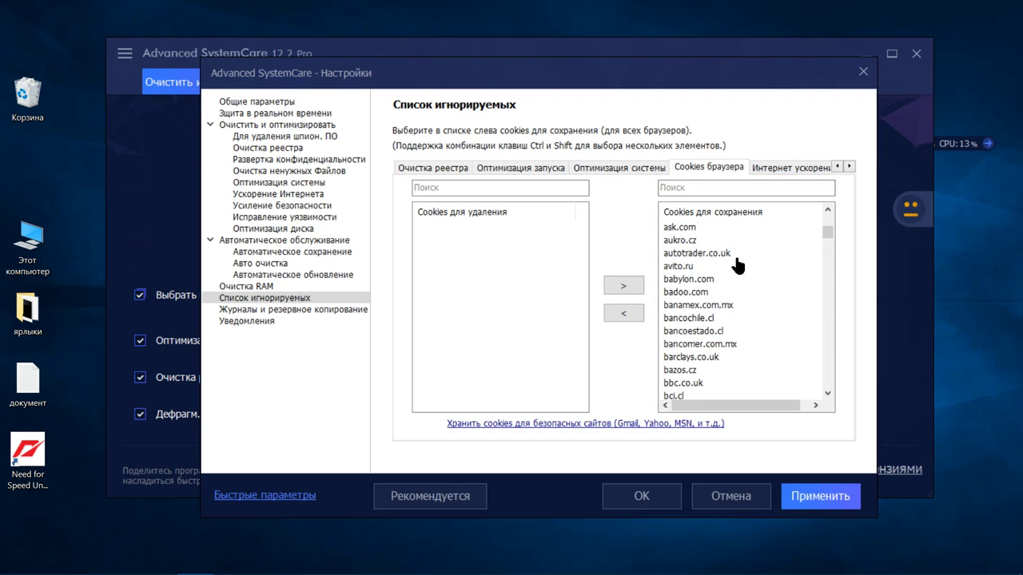
pyautogui.scroll(-20, 736, 266)
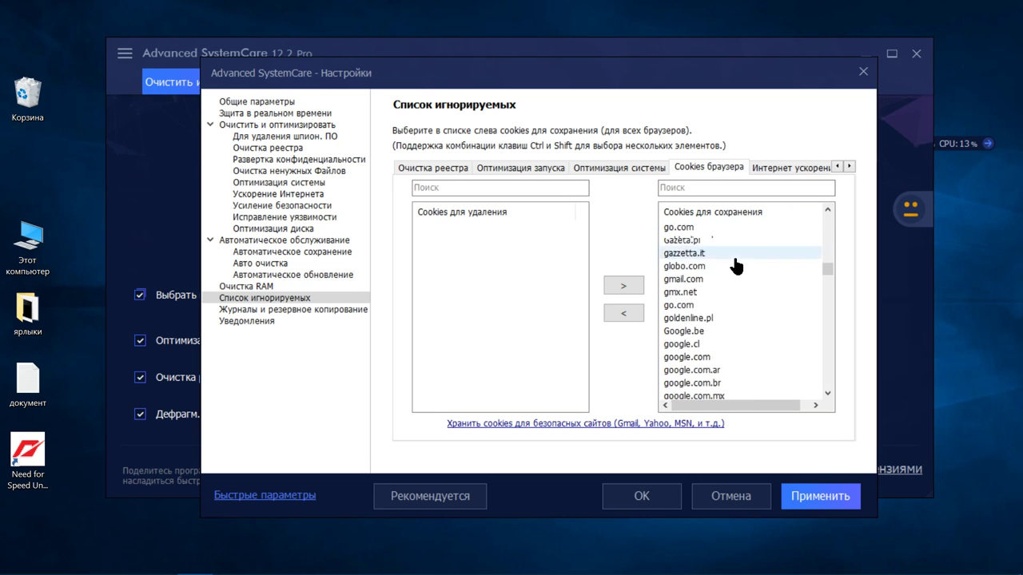
pyautogui.scroll(-20, 737, 265)
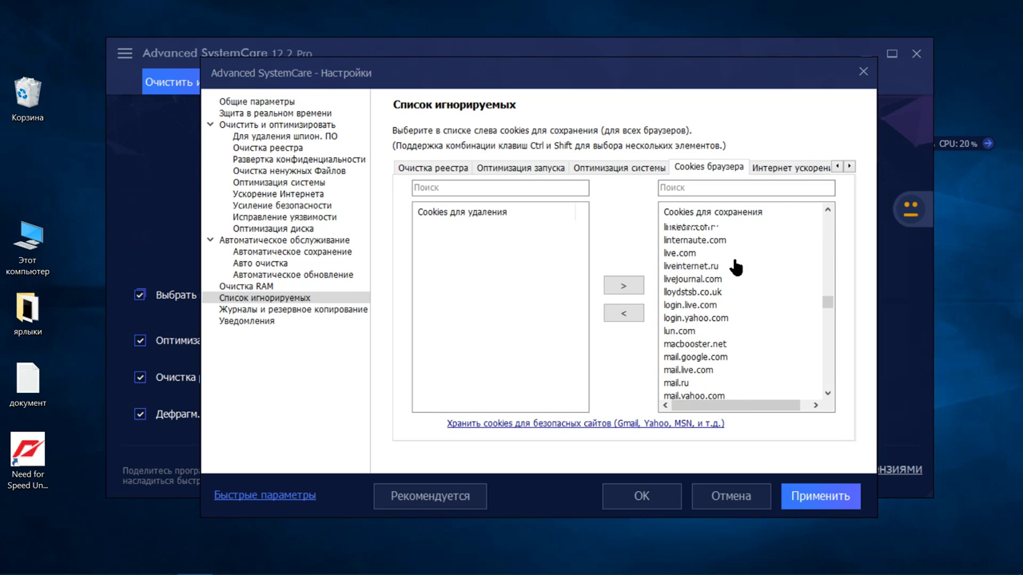
# - Clear all saved log records in the Журналы и резервное копирование settings
pyautogui.click(340, 311)
pyautogui.click(490, 189)
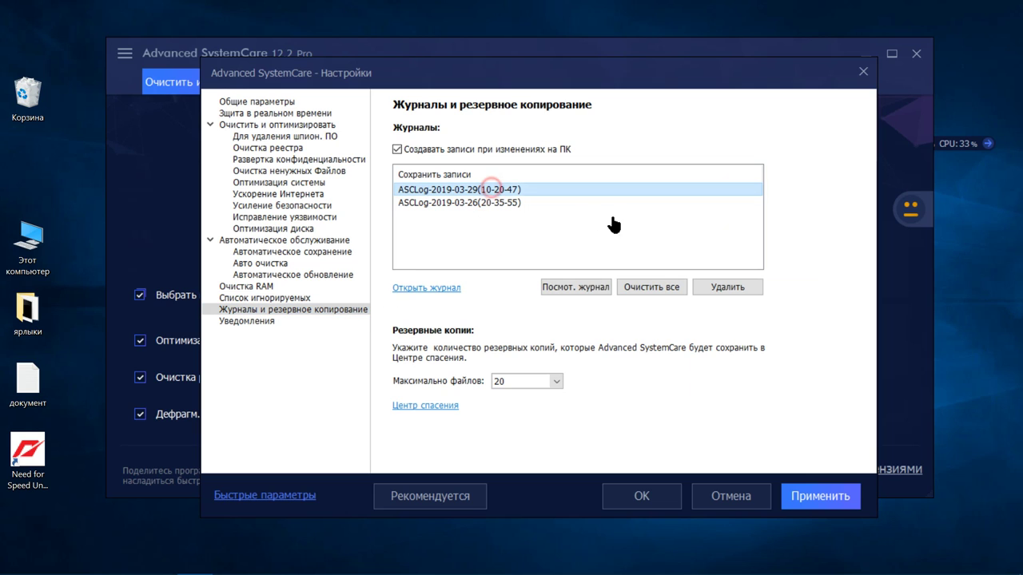
pyautogui.click(655, 289)
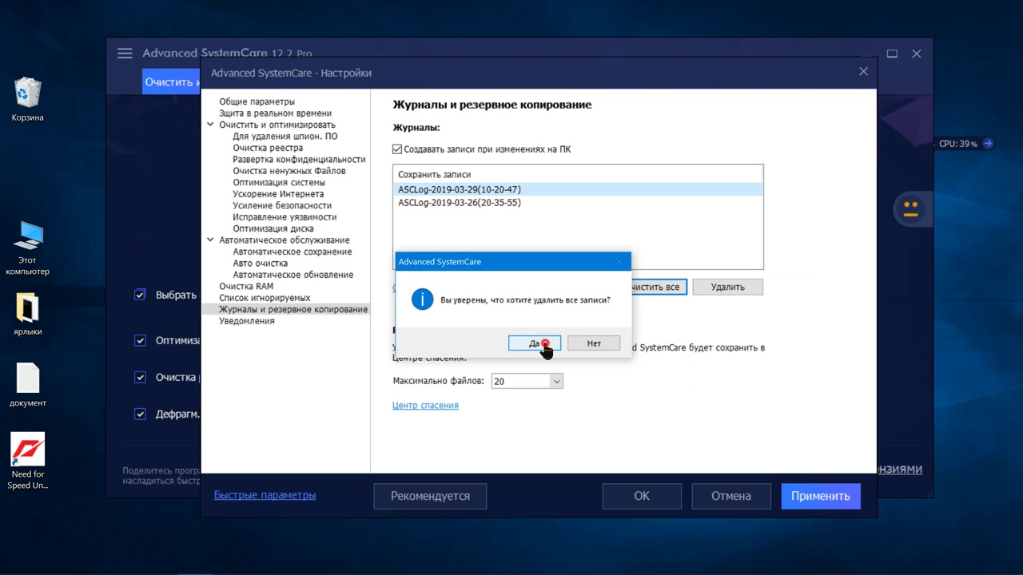
pyautogui.click(535, 345)
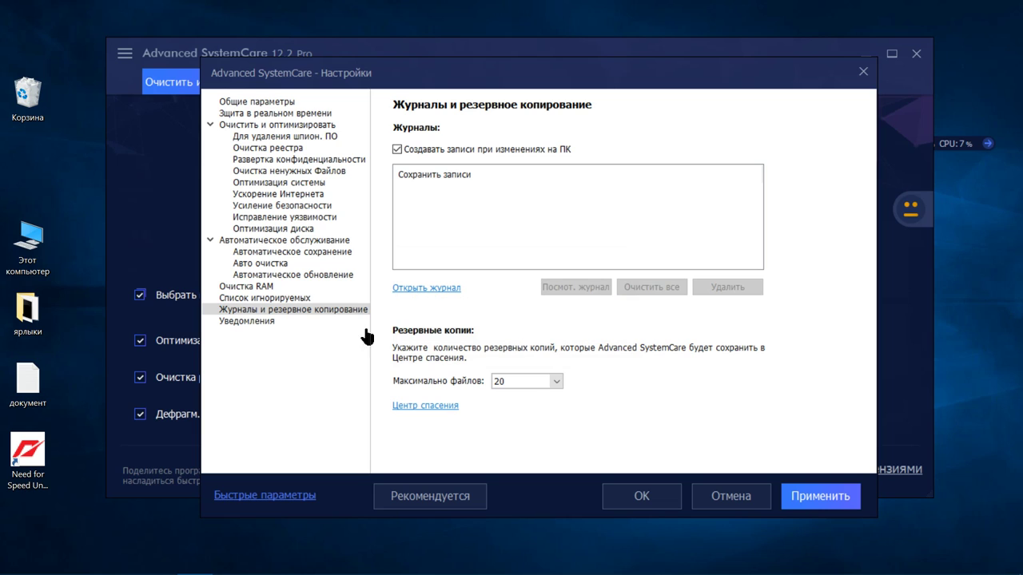
# - Check the Уведомления settings and the notification duration options, and apply and close the settings
pyautogui.click(261, 322)
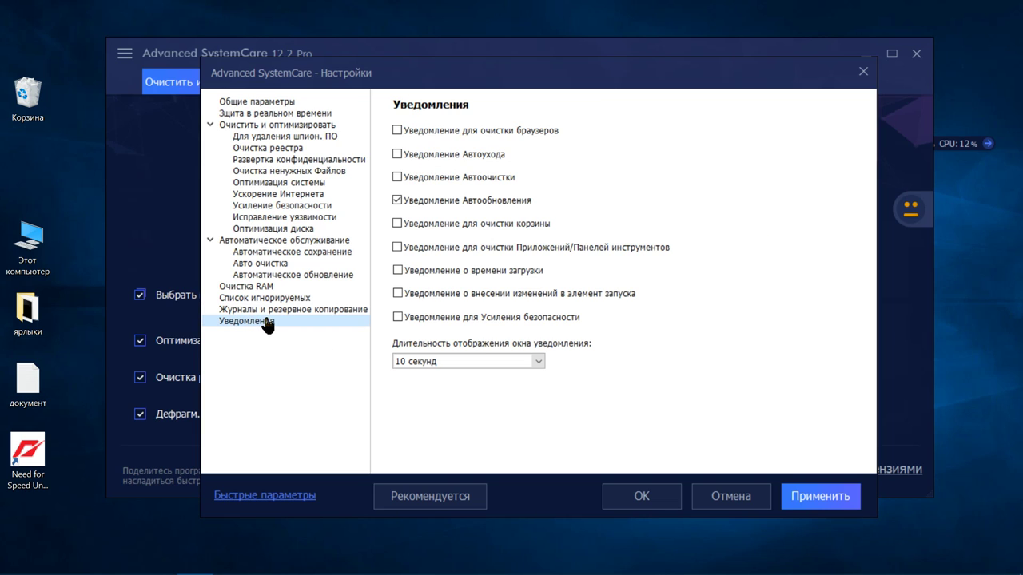
pyautogui.click(538, 363)
pyautogui.click(538, 363)
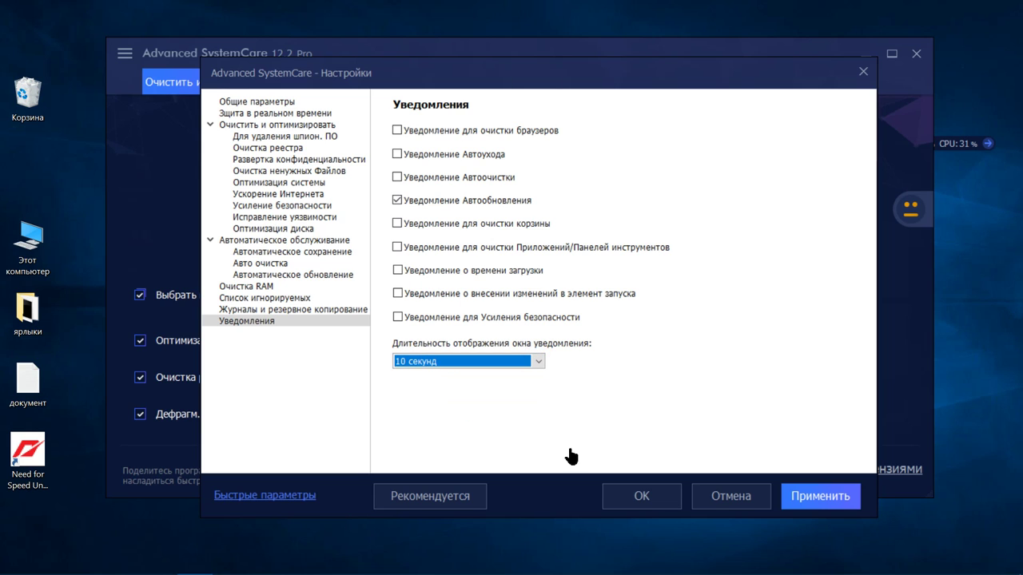
pyautogui.click(804, 498)
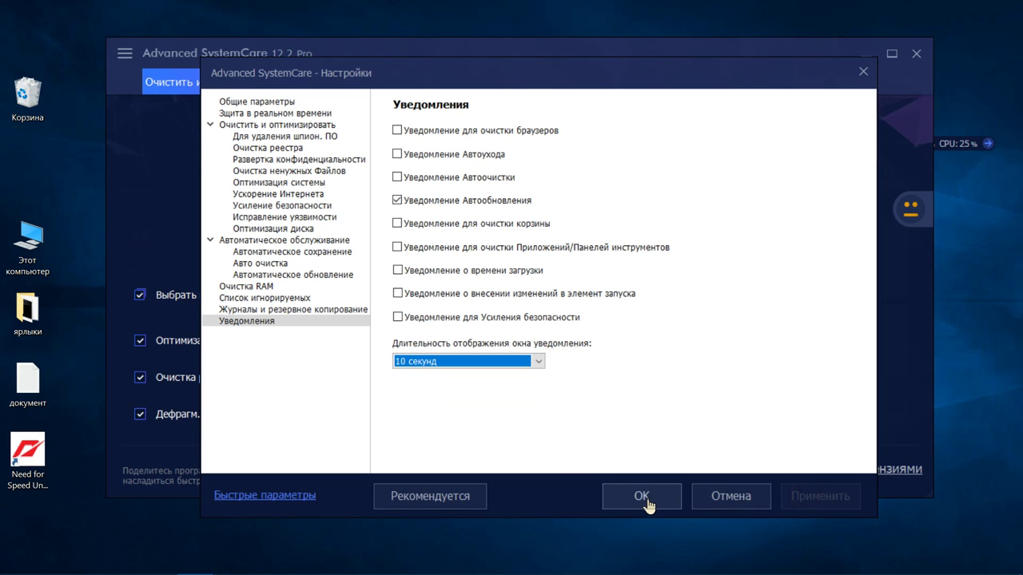
pyautogui.click(644, 499)
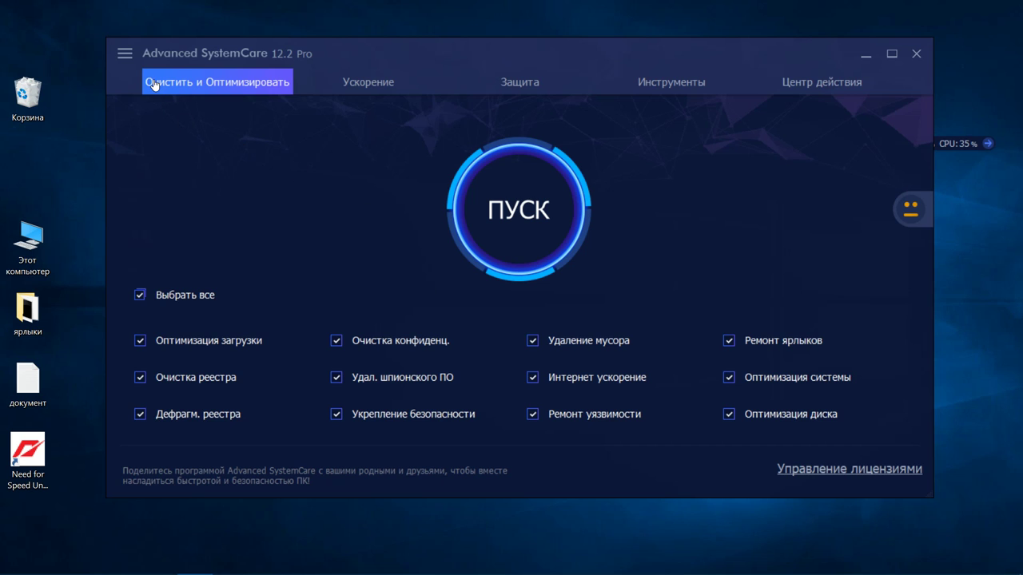
# - Review the Ускорение tools and the available Турбо Ускорение modes
pyautogui.click(340, 82)
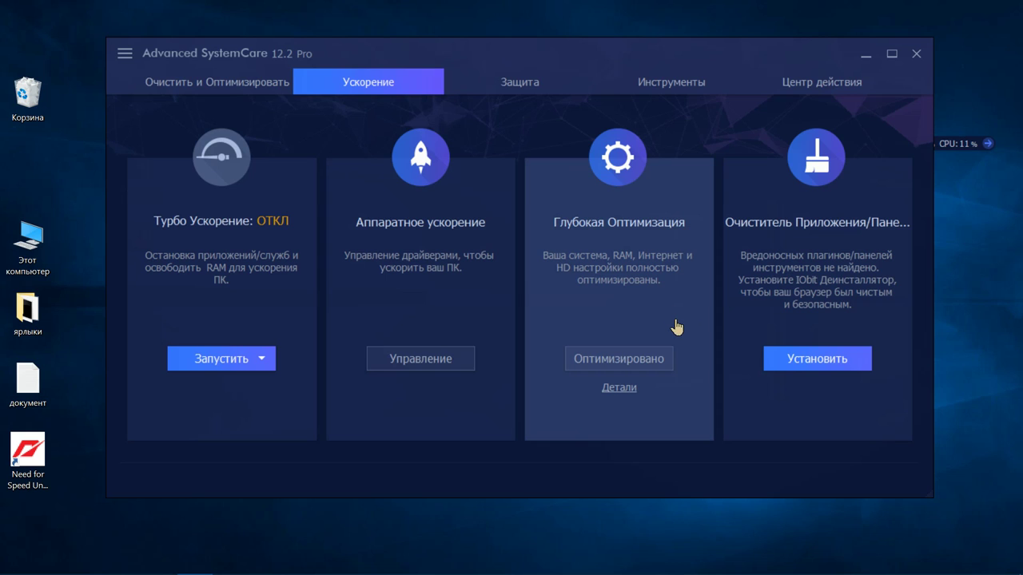
pyautogui.click(263, 359)
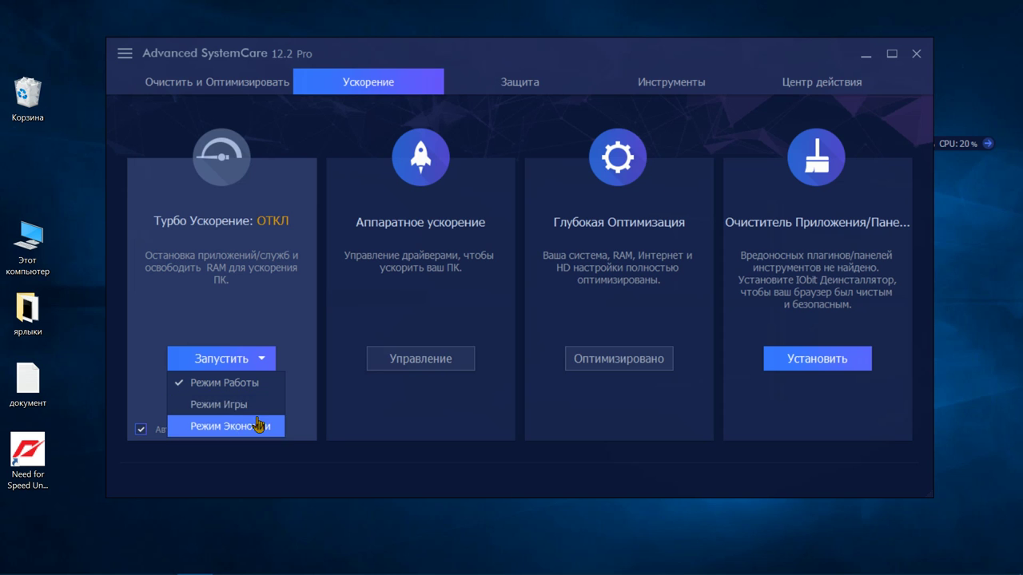
pyautogui.click(281, 309)
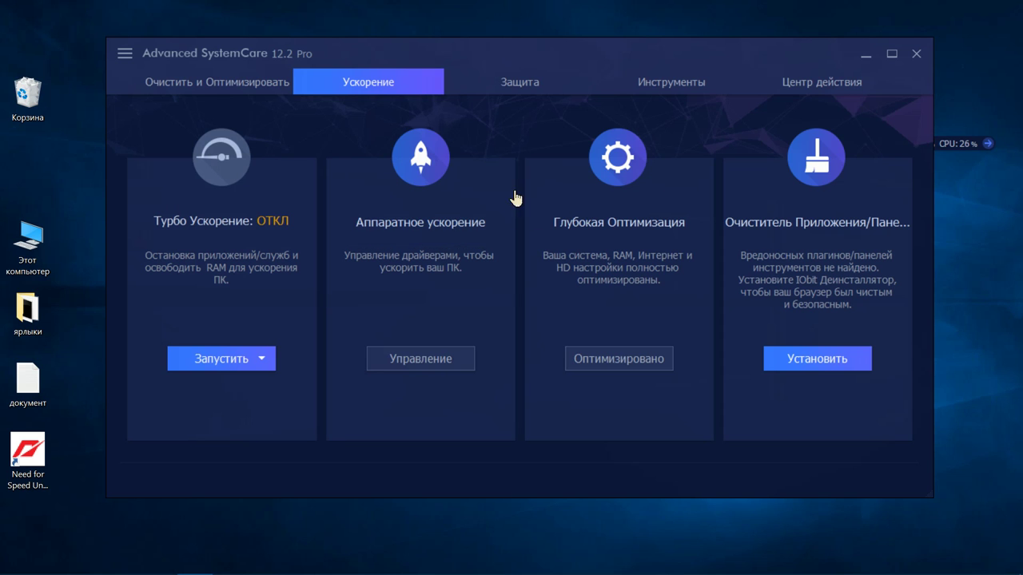
# - Find the IObit Uninstaller shortcut in the desktop ярлыки folder and launch it
pyautogui.moveTo(516, 60); pyautogui.dragTo(549, 84)
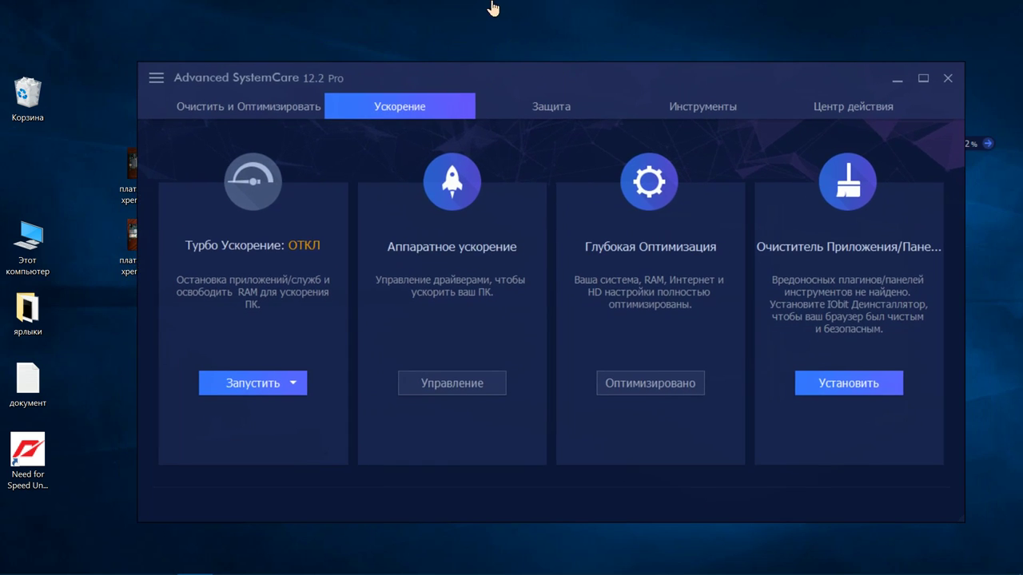
pyautogui.doubleClick(40, 335)
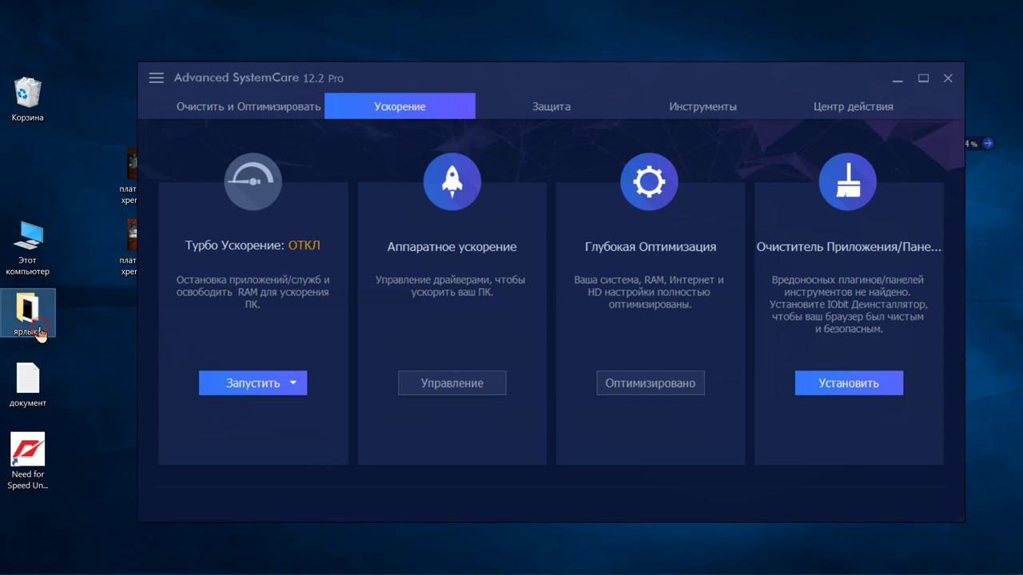
pyautogui.scroll(-5, 503, 360)
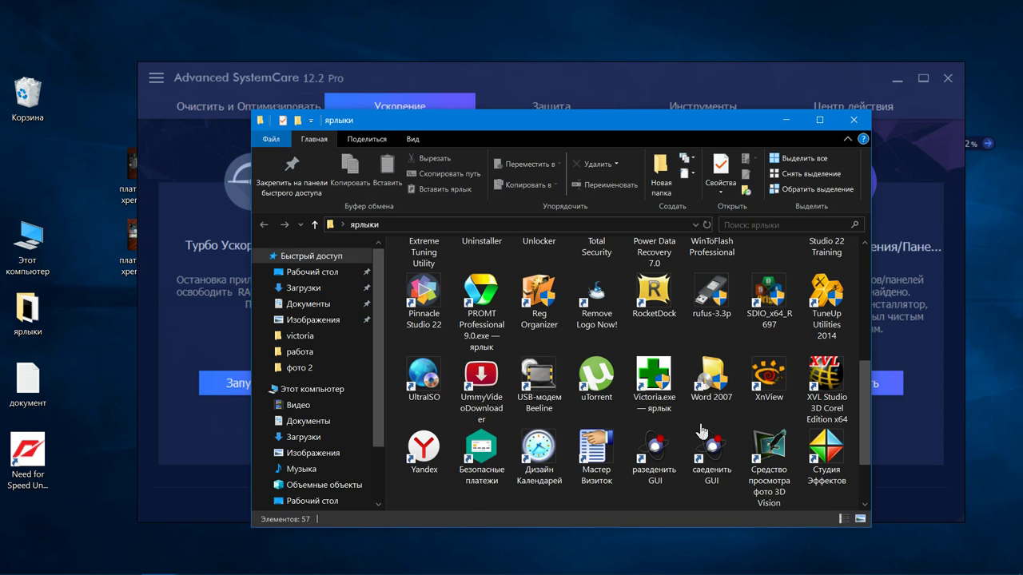
pyautogui.scroll(2, 701, 432)
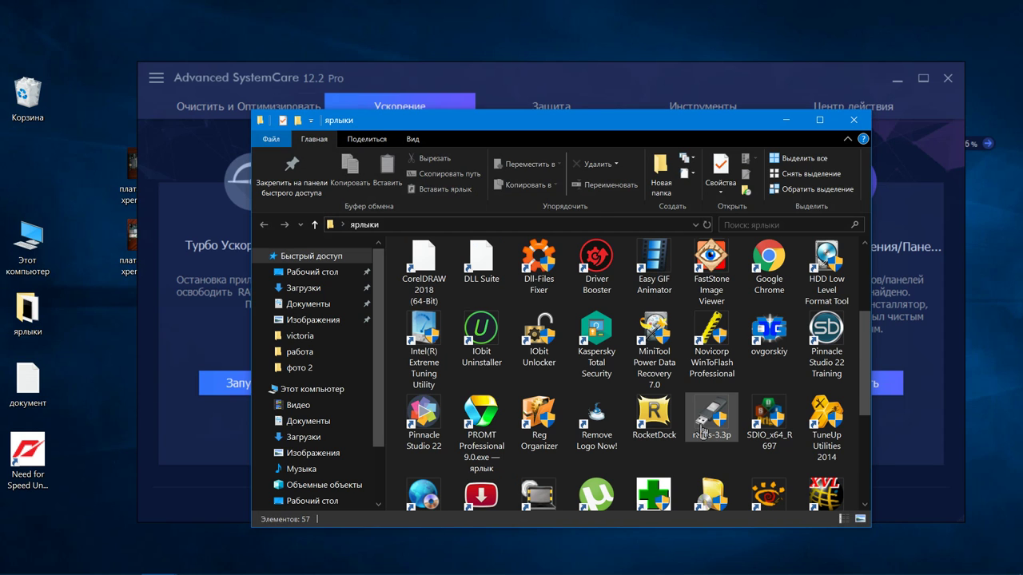
pyautogui.scroll(-3, 701, 431)
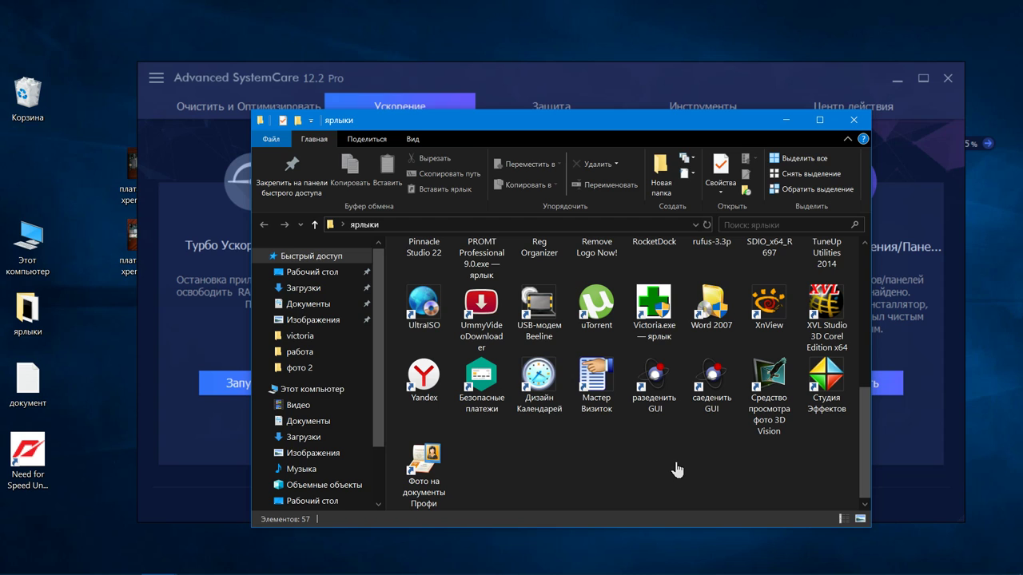
pyautogui.scroll(1, 677, 470)
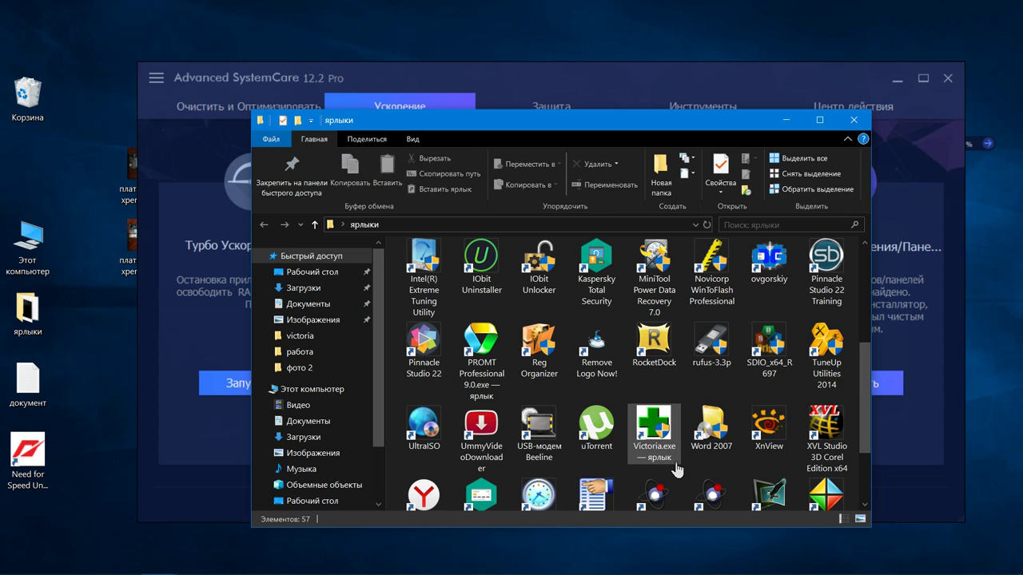
pyautogui.click(484, 273)
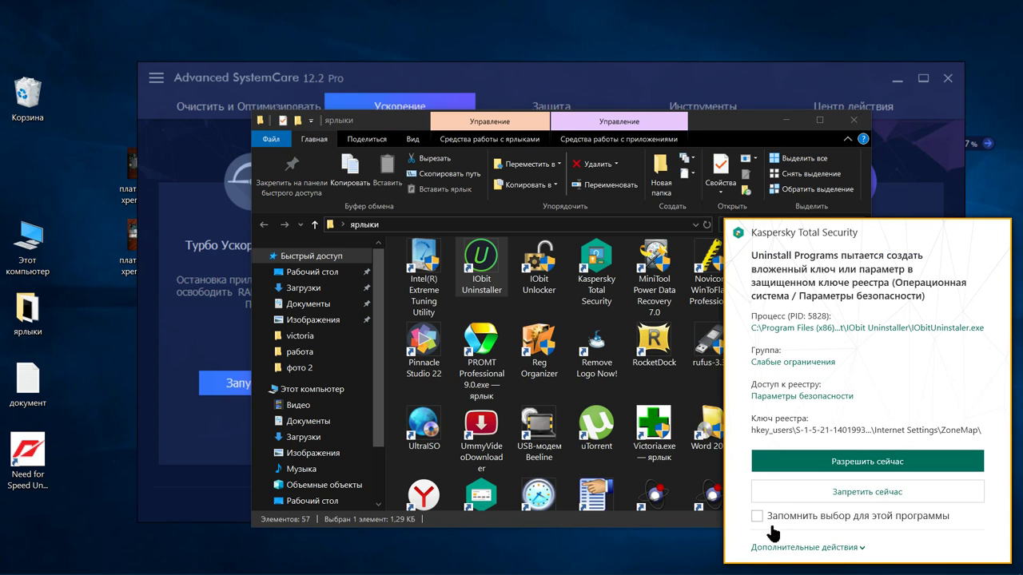
# - Answer the Kaspersky Total Security registry prompt with the choice remembered for IObit Uninstaller, and bring the uninstaller's window up
pyautogui.click(756, 516)
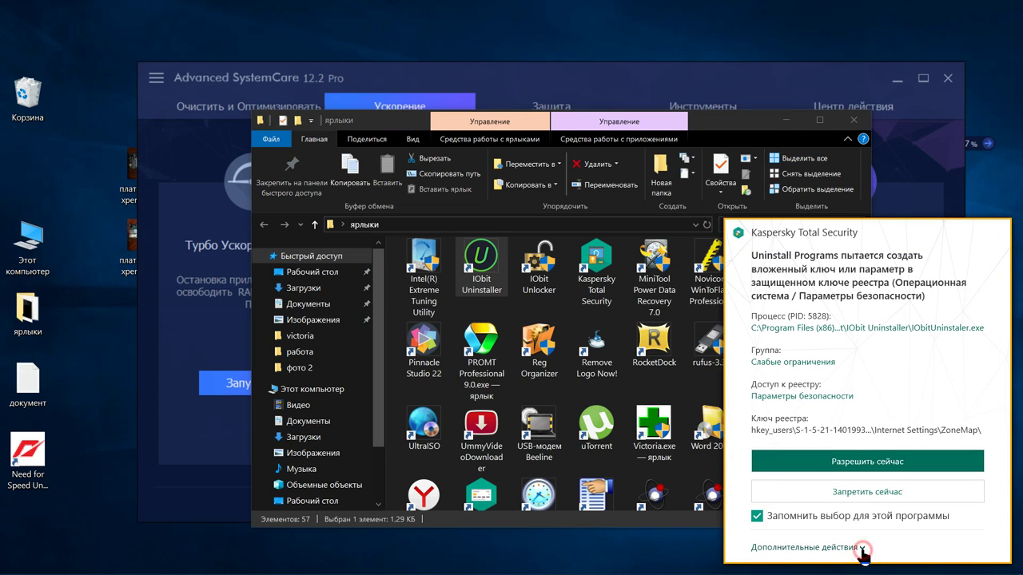
pyautogui.click(860, 550)
pyautogui.click(857, 505)
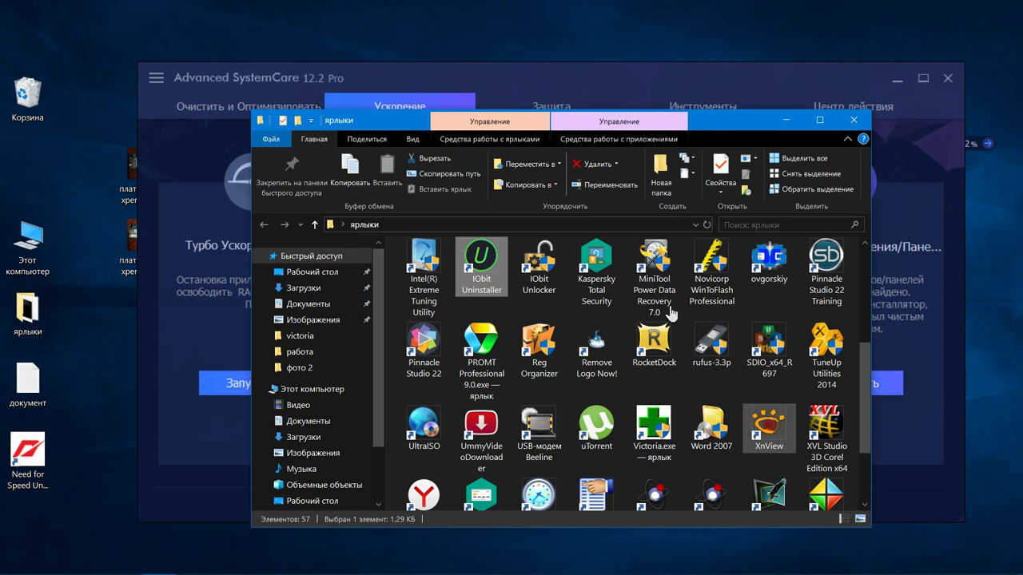
pyautogui.moveTo(709, 124); pyautogui.dragTo(578, 67)
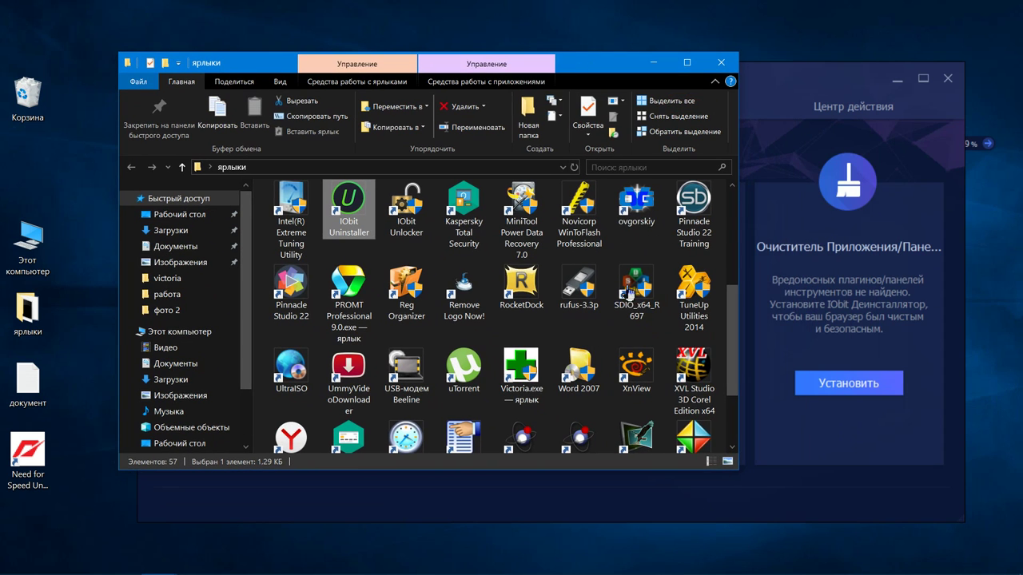
pyautogui.press('Return')
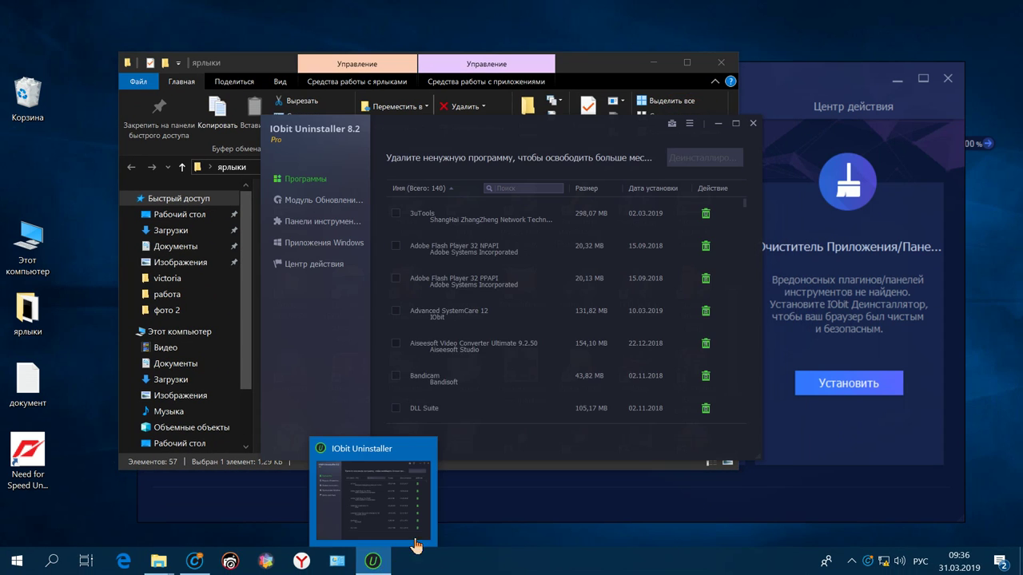
# - Examine IObit Uninstaller's program categories, software updates, browser toolbars and plugins, Windows apps and Центр действия
pyautogui.click(300, 221)
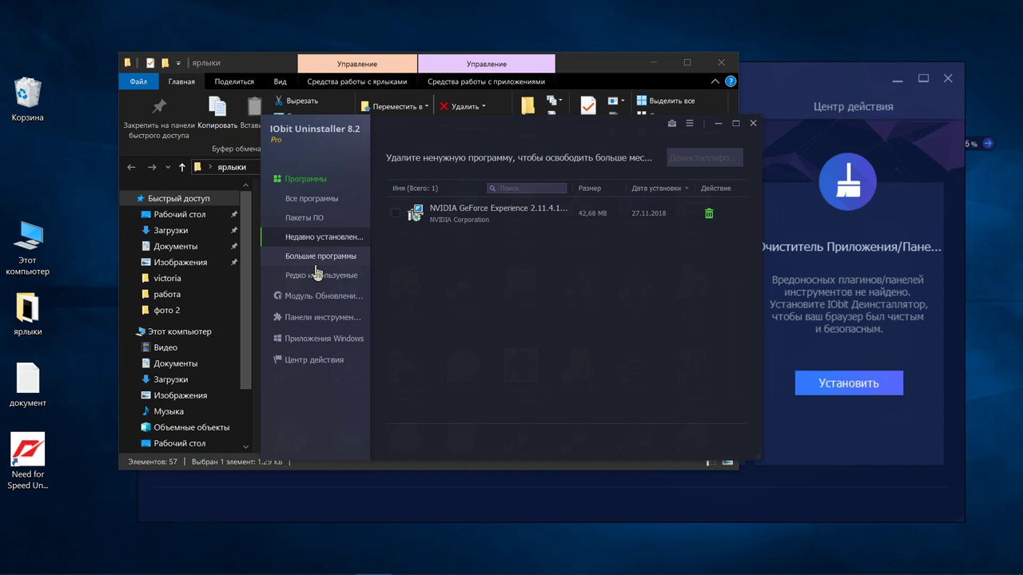
pyautogui.click(311, 257)
pyautogui.click(315, 276)
pyautogui.click(320, 296)
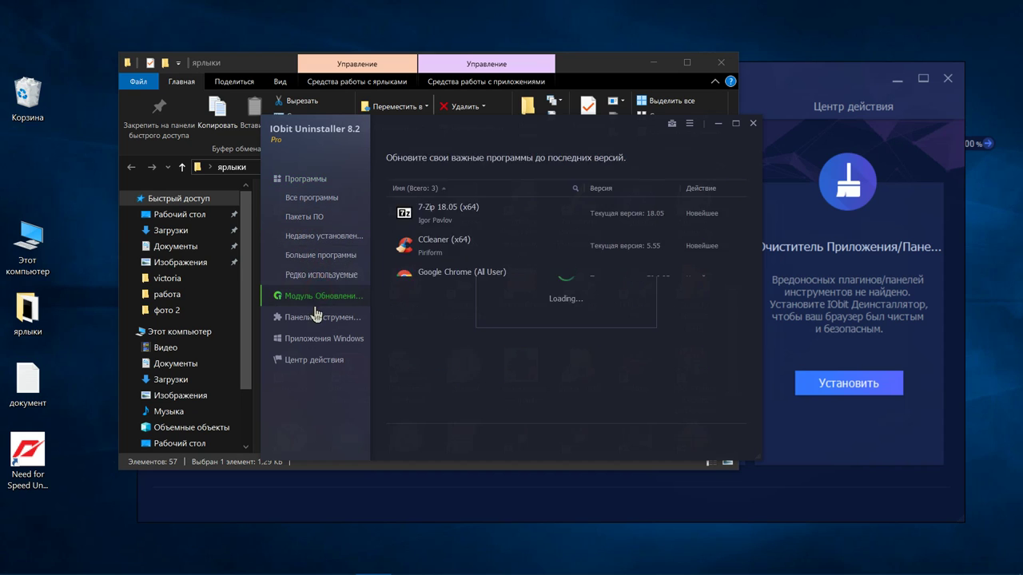
pyautogui.click(330, 219)
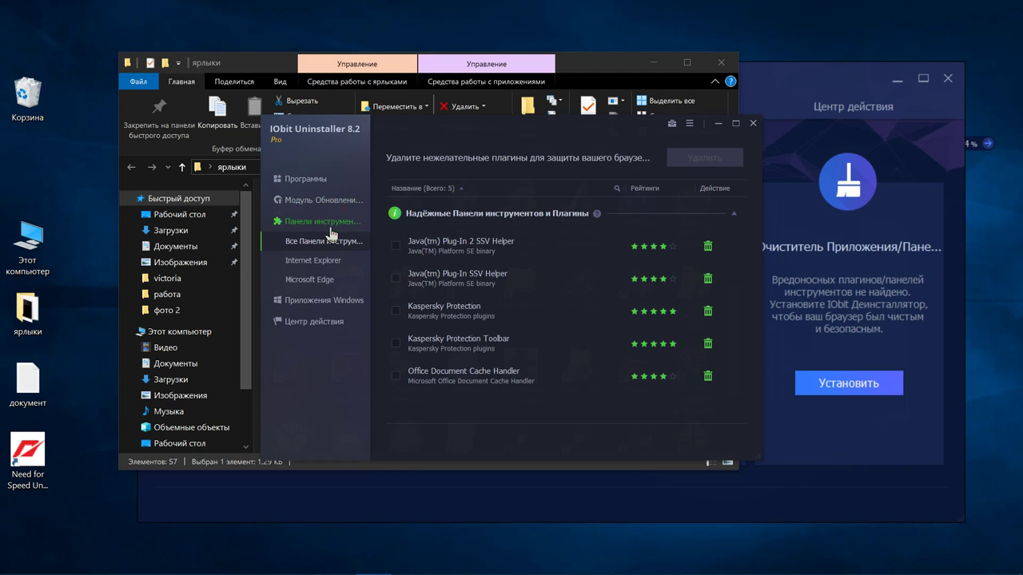
pyautogui.click(324, 262)
pyautogui.click(324, 281)
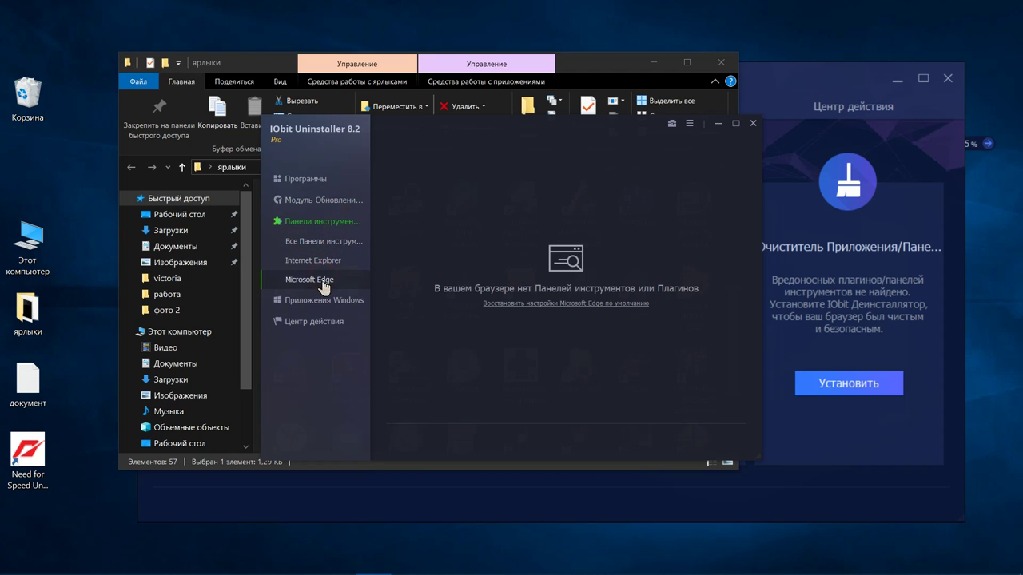
pyautogui.click(322, 301)
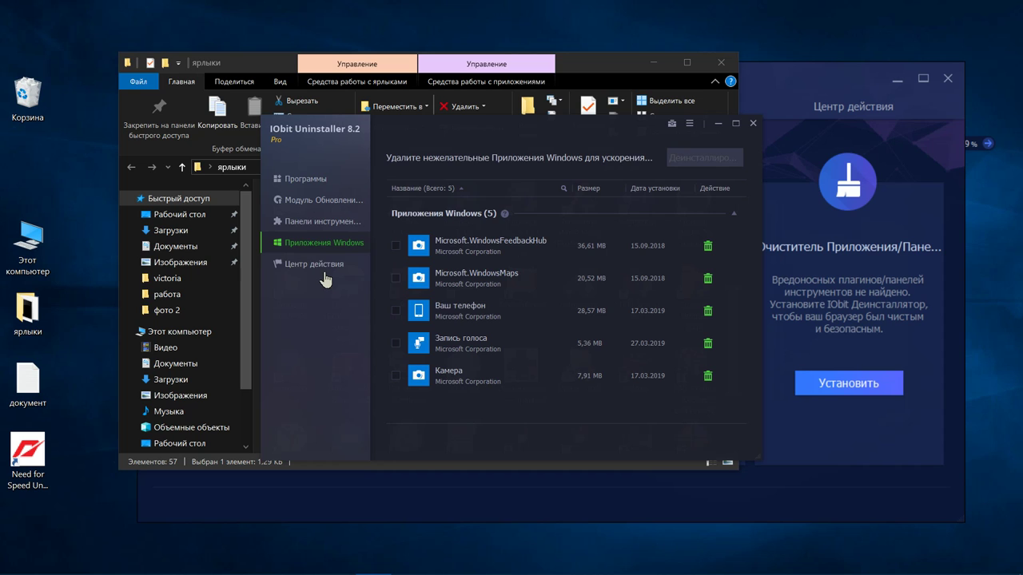
pyautogui.click(324, 268)
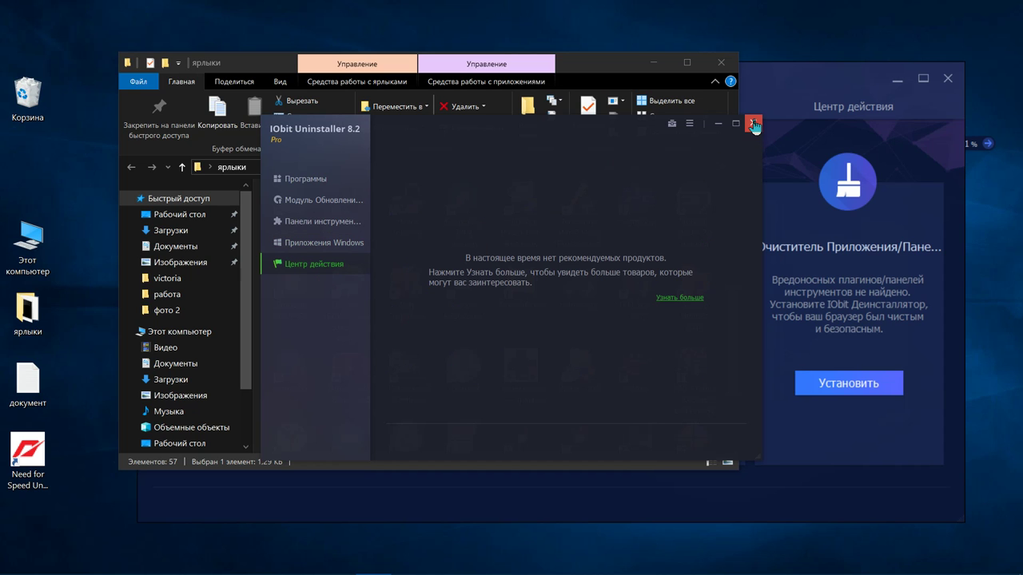
# - Close IObit Uninstaller and the ярлыки folder, returning to Advanced SystemCare
pyautogui.click(752, 123)
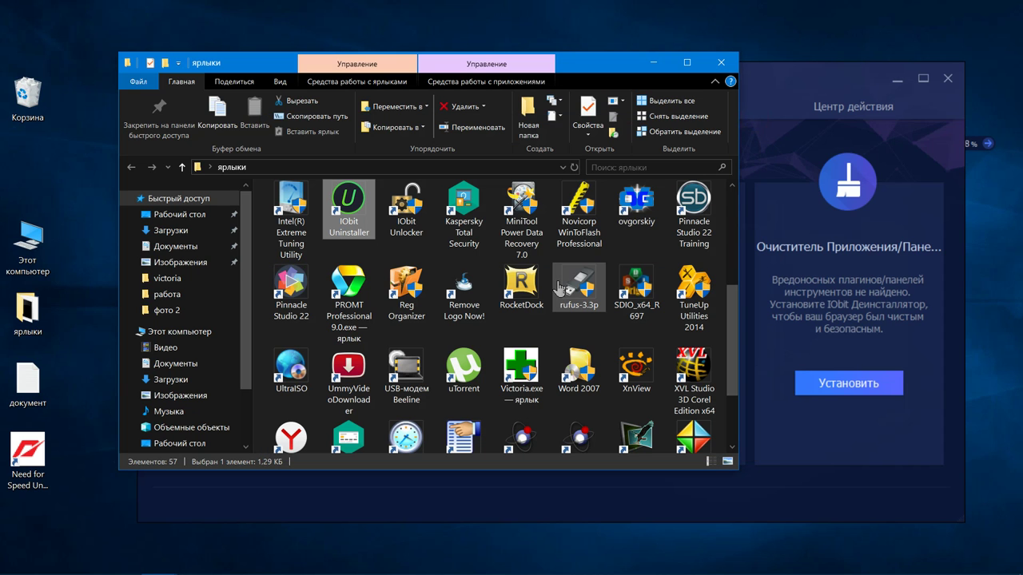
pyautogui.scroll(3, 564, 292)
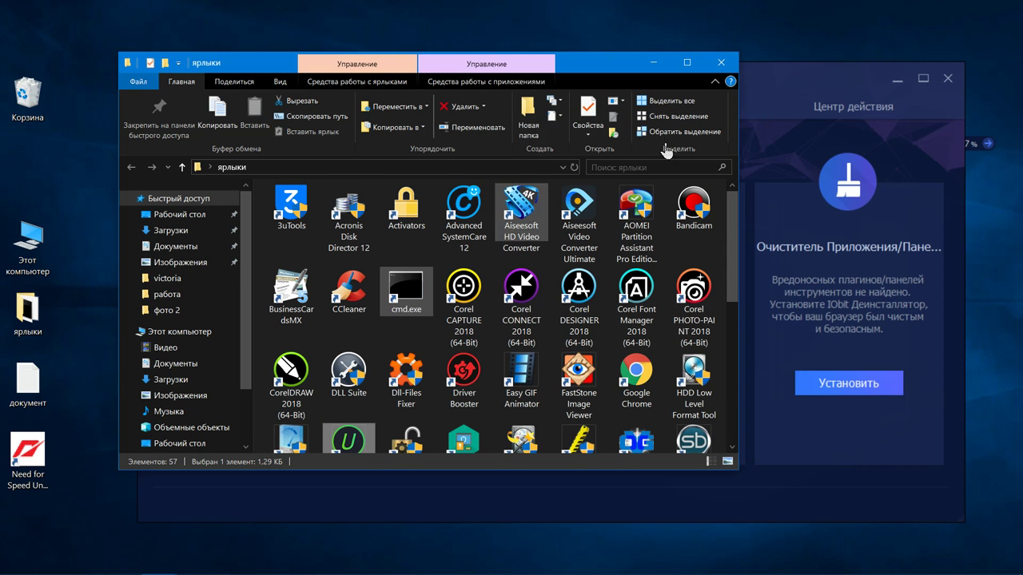
pyautogui.click(720, 64)
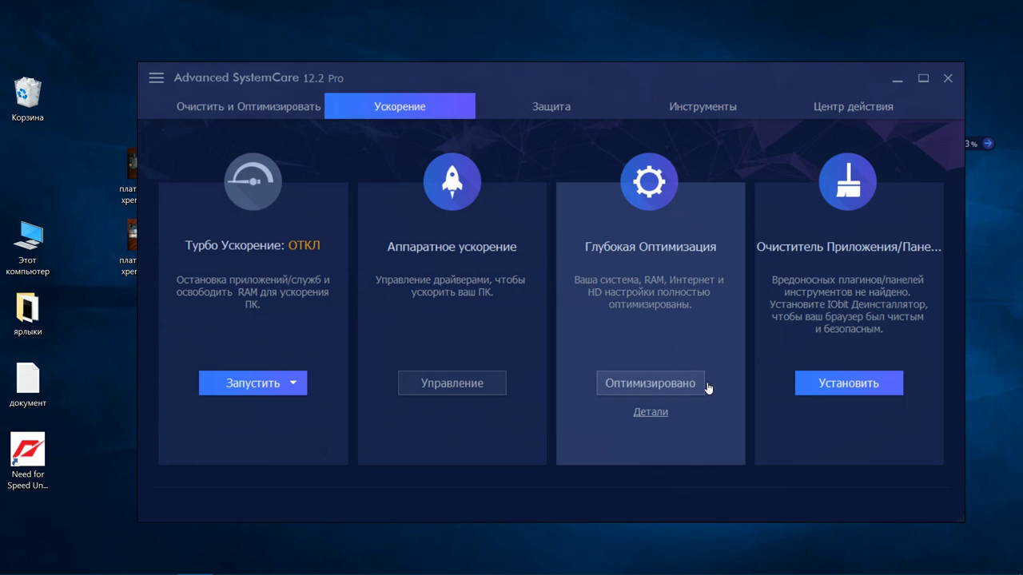
# - Review the Защита features and the utilities listed under Инструменты
pyautogui.click(544, 110)
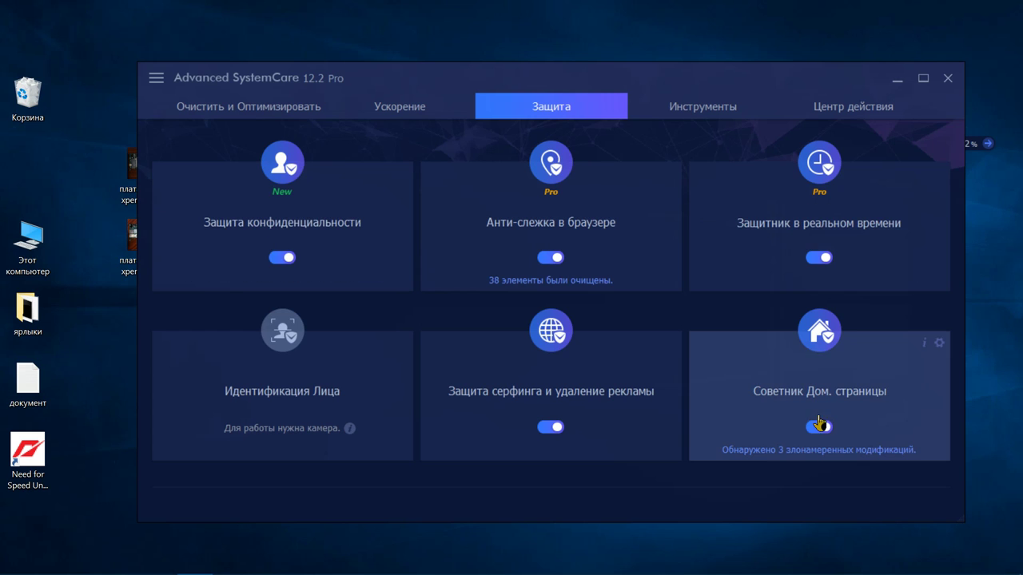
pyautogui.click(694, 112)
pyautogui.scroll(-3, 675, 256)
pyautogui.scroll(1, 683, 251)
pyautogui.scroll(2, 684, 251)
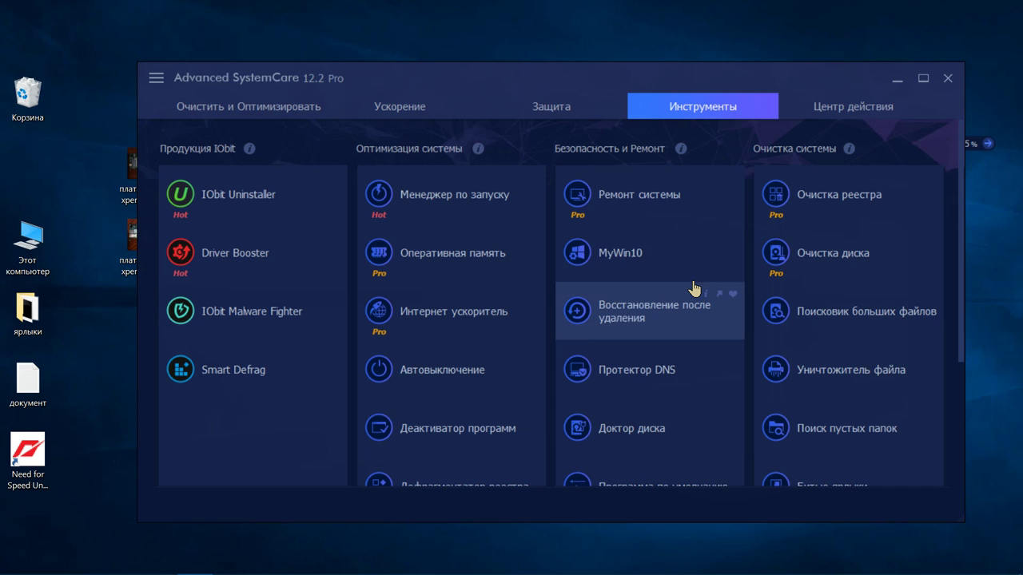
# - Scan with the Ремонт системы tool, fix the Sticky Notes deletion warning item it lists, and close the tool
pyautogui.click(677, 204)
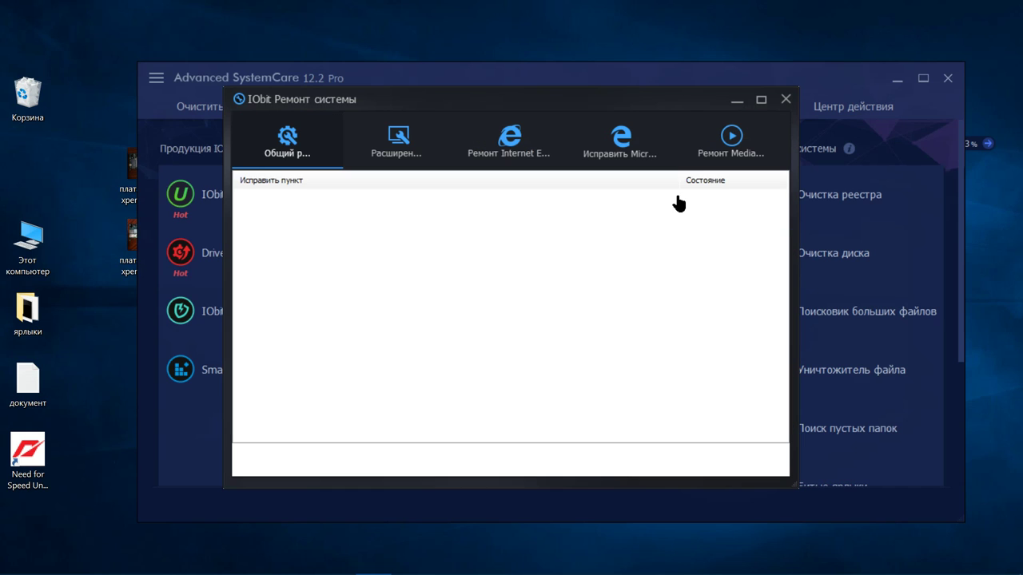
pyautogui.click(661, 459)
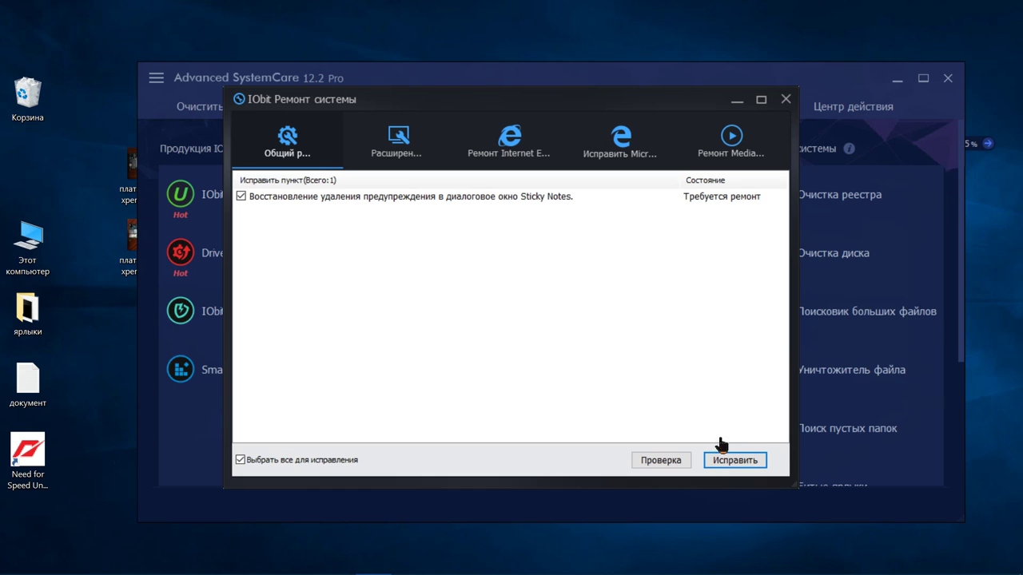
pyautogui.click(723, 461)
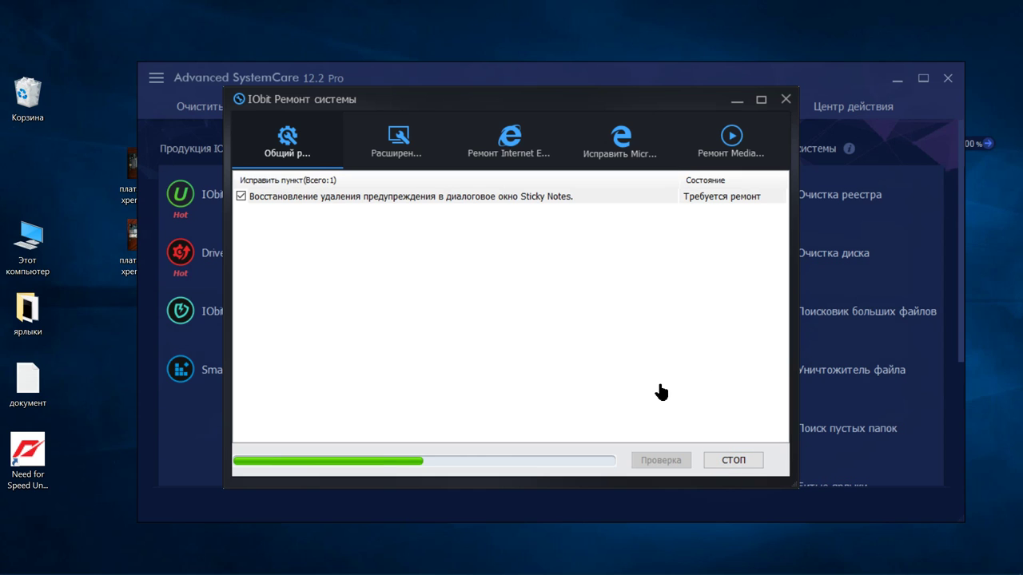
pyautogui.click(554, 342)
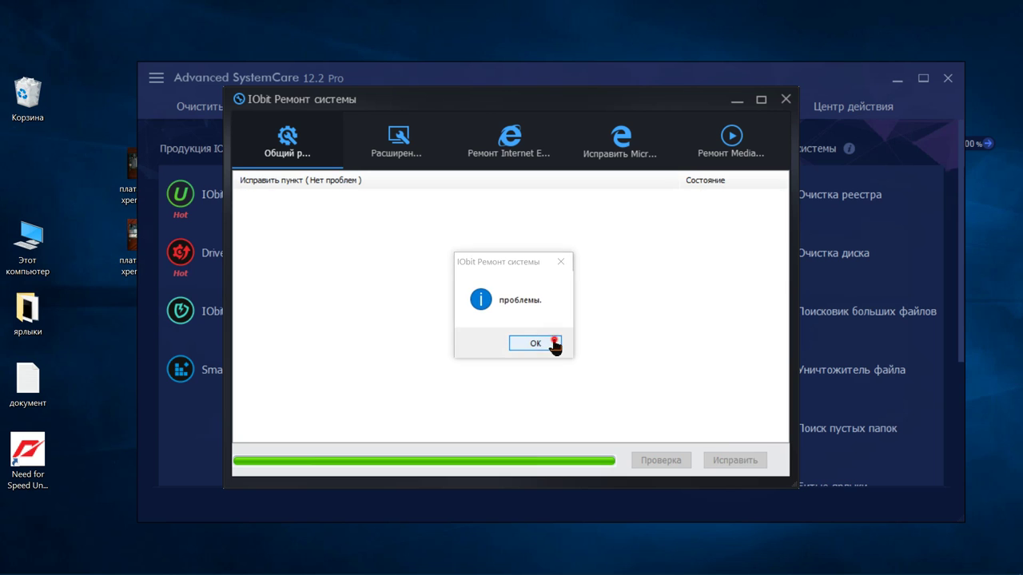
pyautogui.click(787, 99)
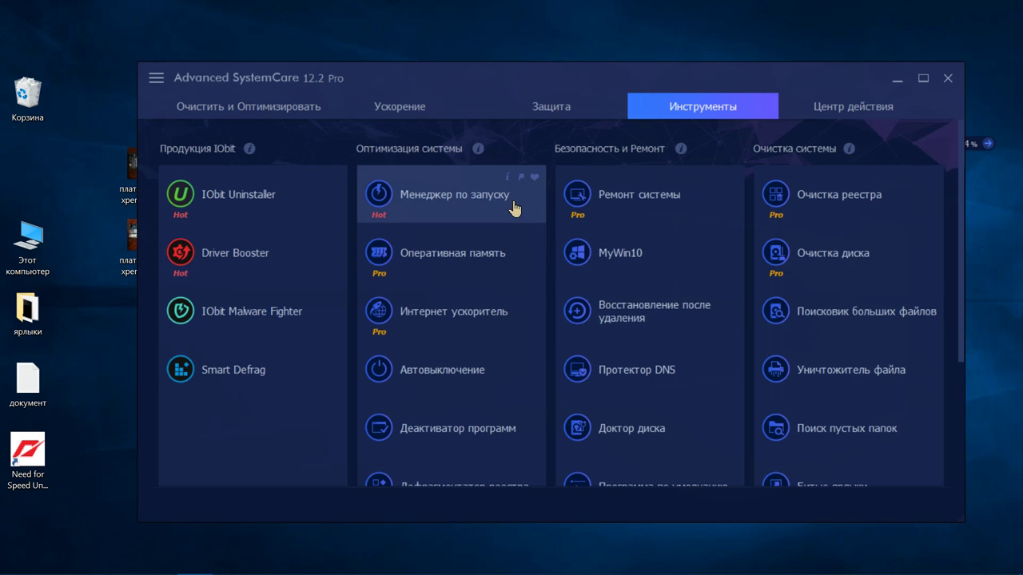
# - Open Менеджер по запуску from the system optimization tools and review its startup items
pyautogui.scroll(-2, 836, 413)
pyautogui.scroll(2, 836, 413)
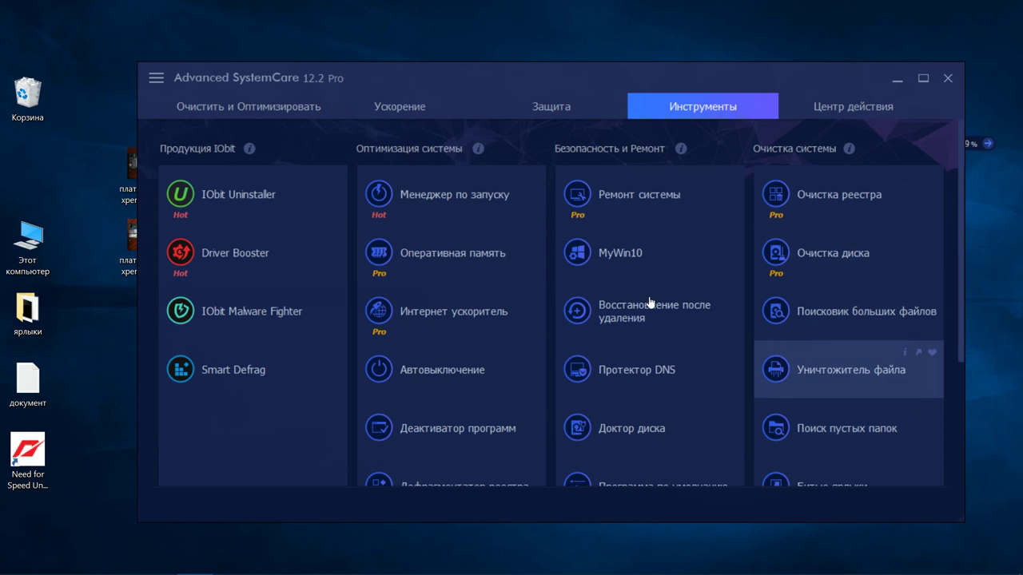
pyautogui.click(490, 202)
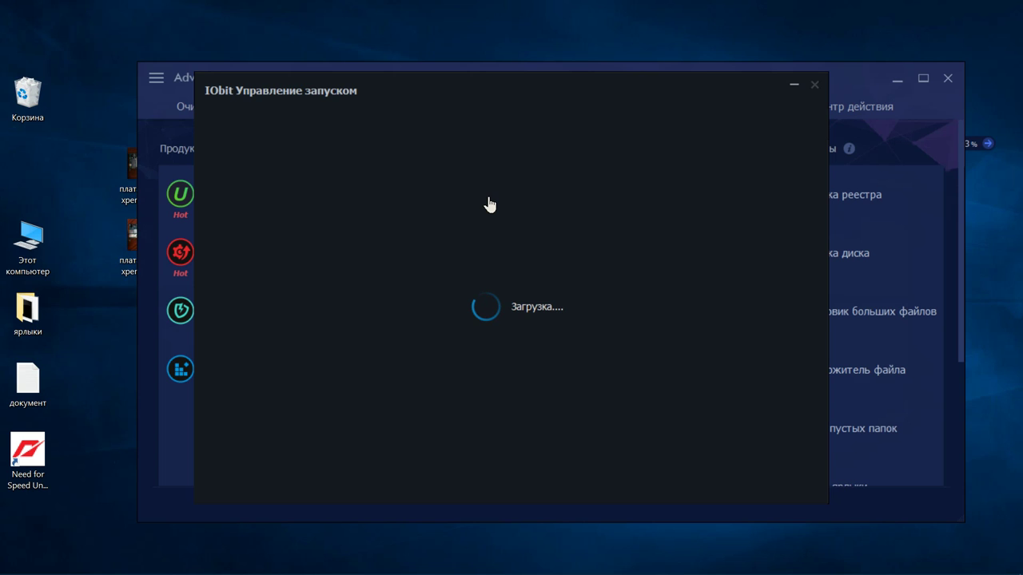
pyautogui.scroll(-5, 551, 233)
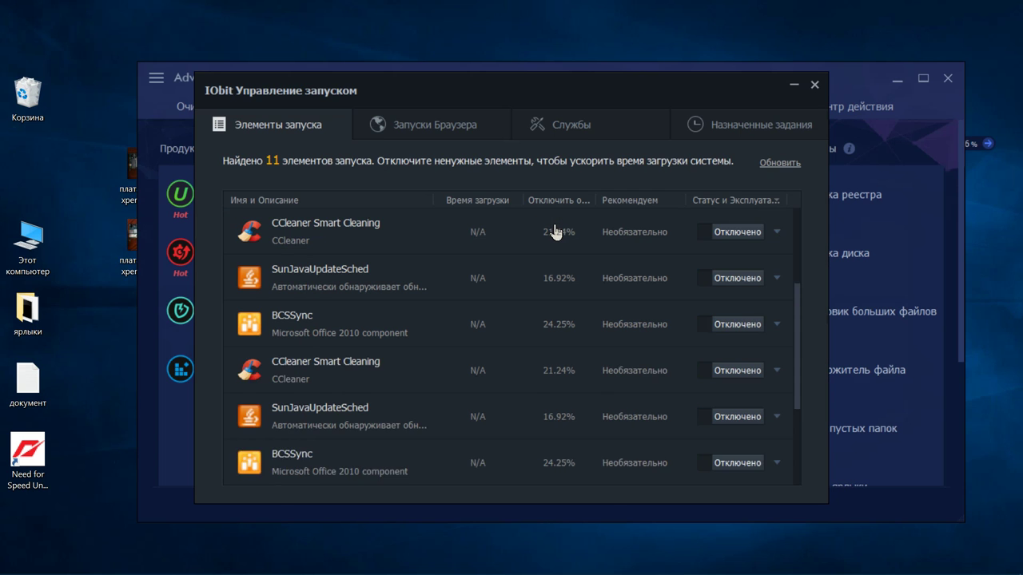
pyautogui.scroll(5, 648, 259)
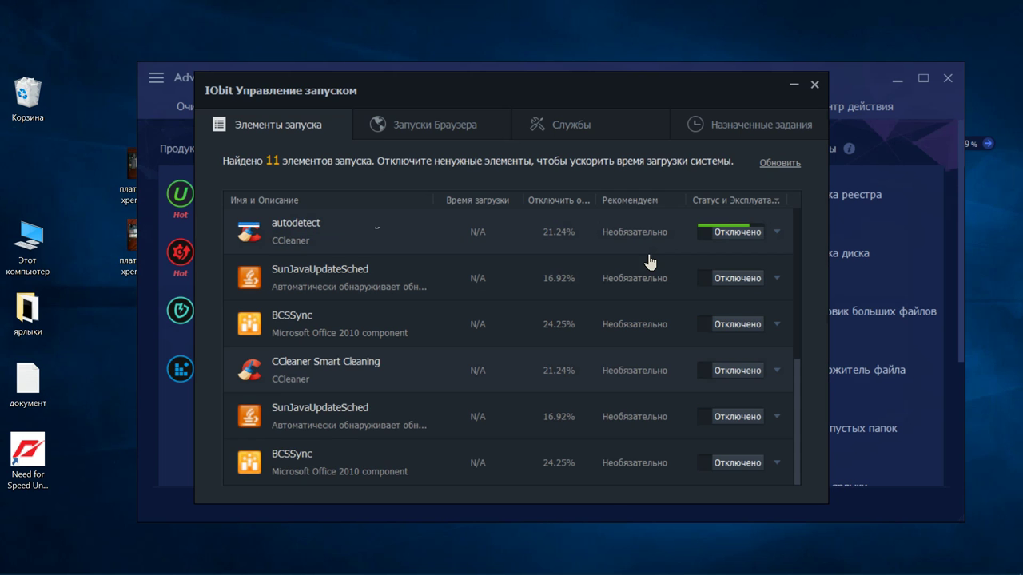
# - Among the browser startup items, remove the Java(tm) Plug-In helpers and Kaspersky Protection (32 bit) from Internet Explorer
pyautogui.click(468, 126)
pyautogui.scroll(-5, 554, 228)
pyautogui.scroll(5, 560, 231)
pyautogui.click(741, 278)
pyautogui.click(565, 366)
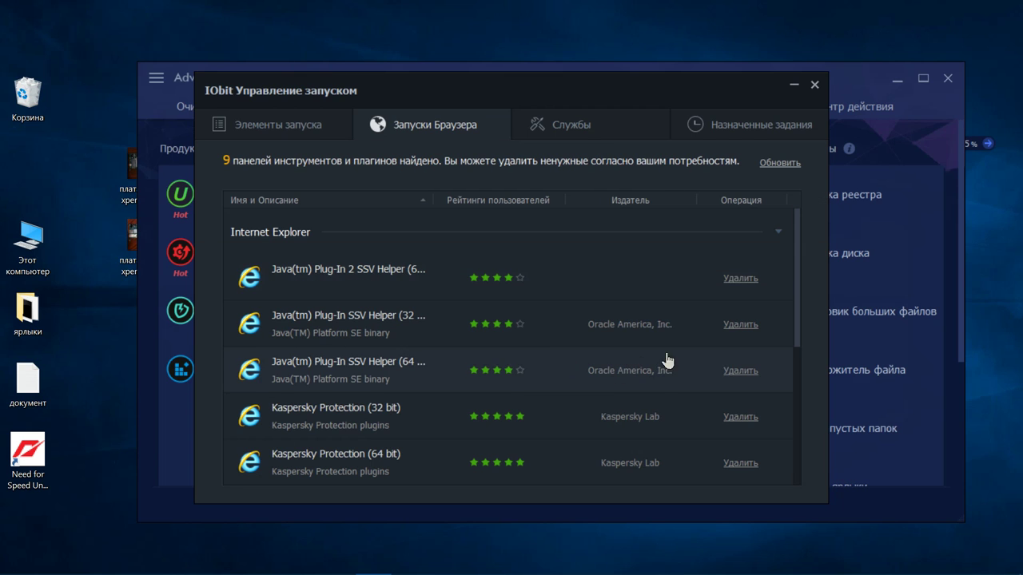
pyautogui.click(741, 278)
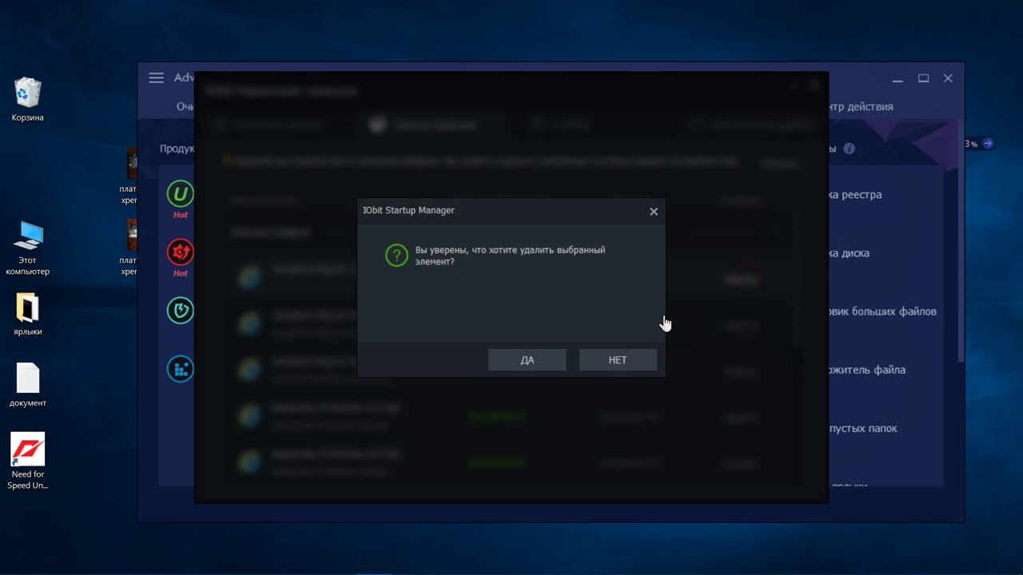
pyautogui.click(554, 364)
pyautogui.click(741, 278)
pyautogui.click(533, 364)
pyautogui.click(731, 280)
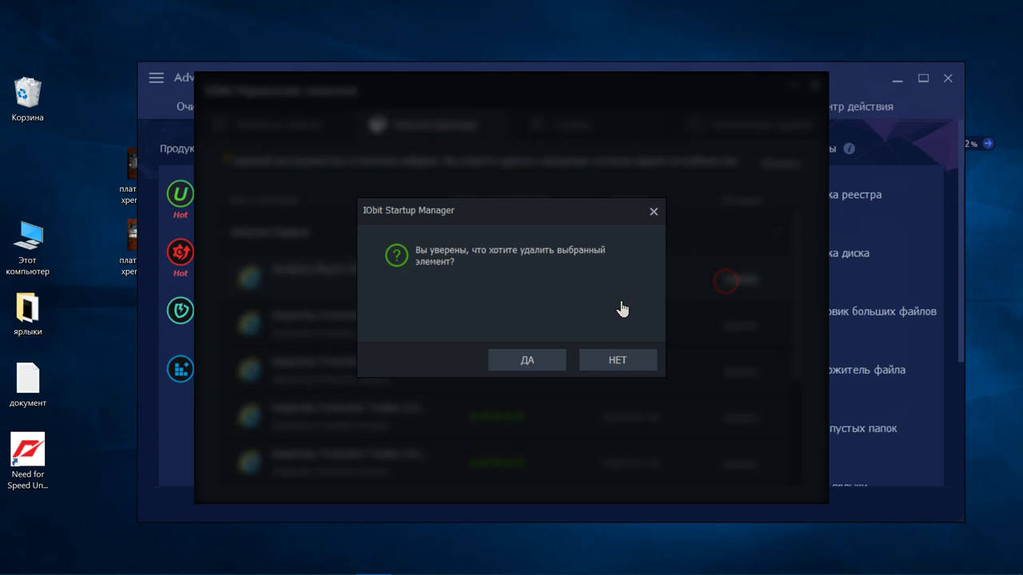
pyautogui.click(546, 361)
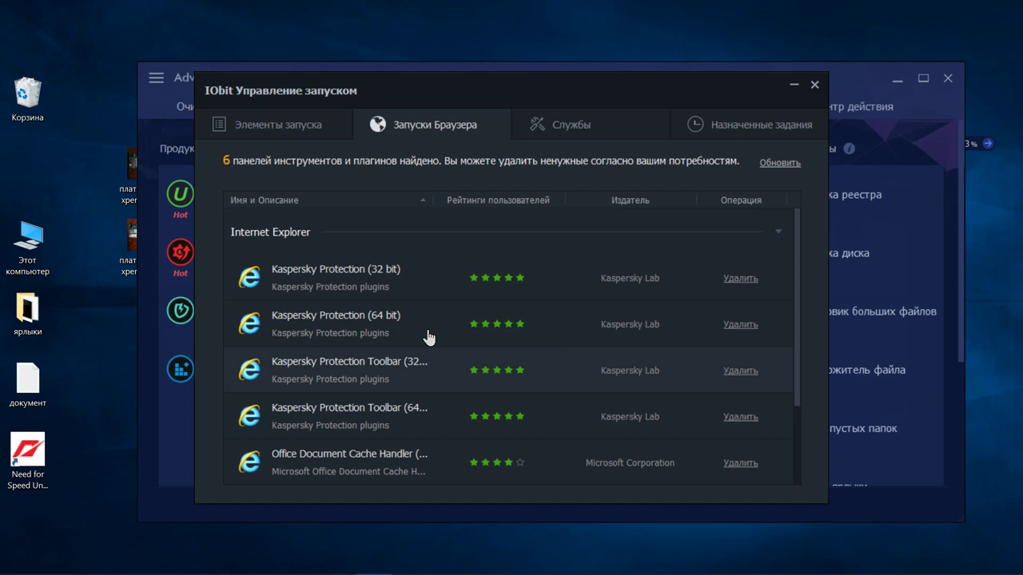
pyautogui.click(744, 282)
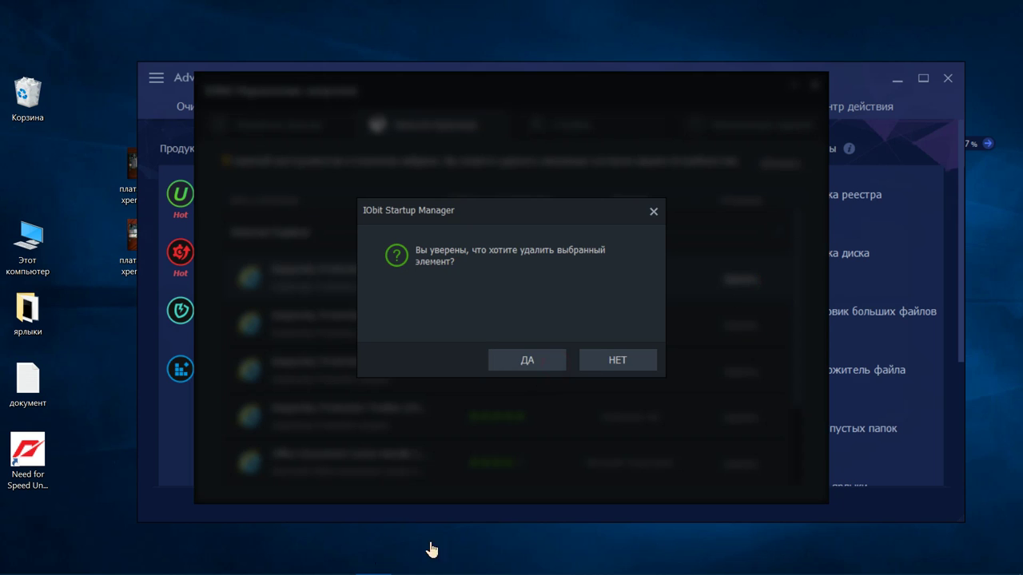
pyautogui.click(545, 361)
# - Switch to Microsoft Edge and close all its tabs, enabling Всегда закрывать все вкладки
pyautogui.click(120, 563)
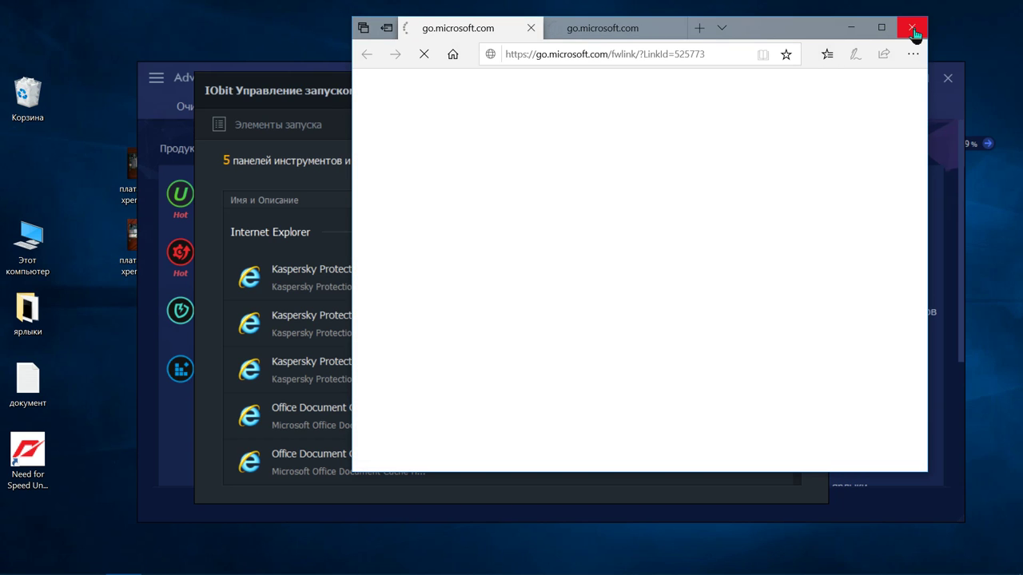
pyautogui.click(912, 29)
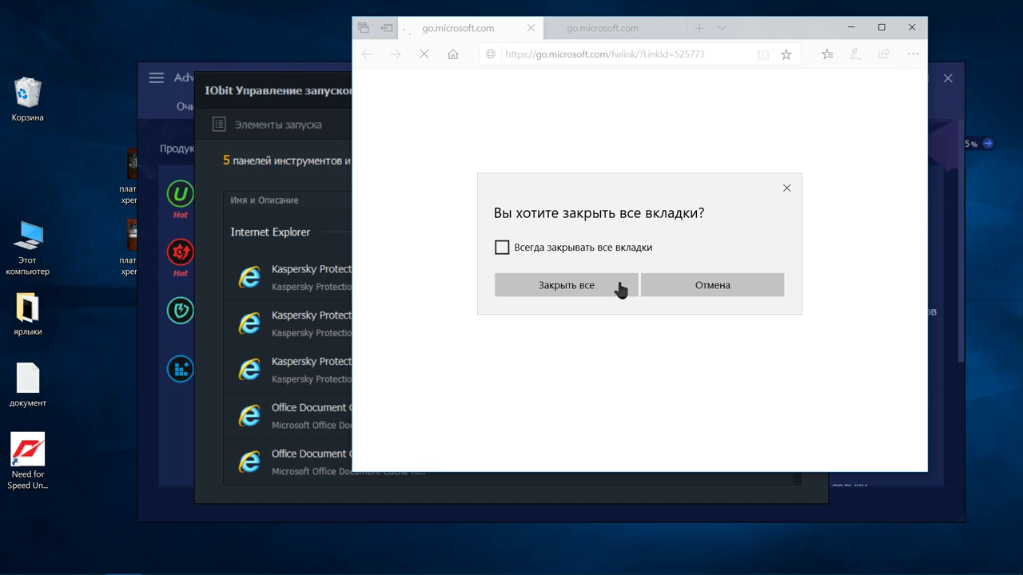
pyautogui.click(502, 254)
pyautogui.click(573, 292)
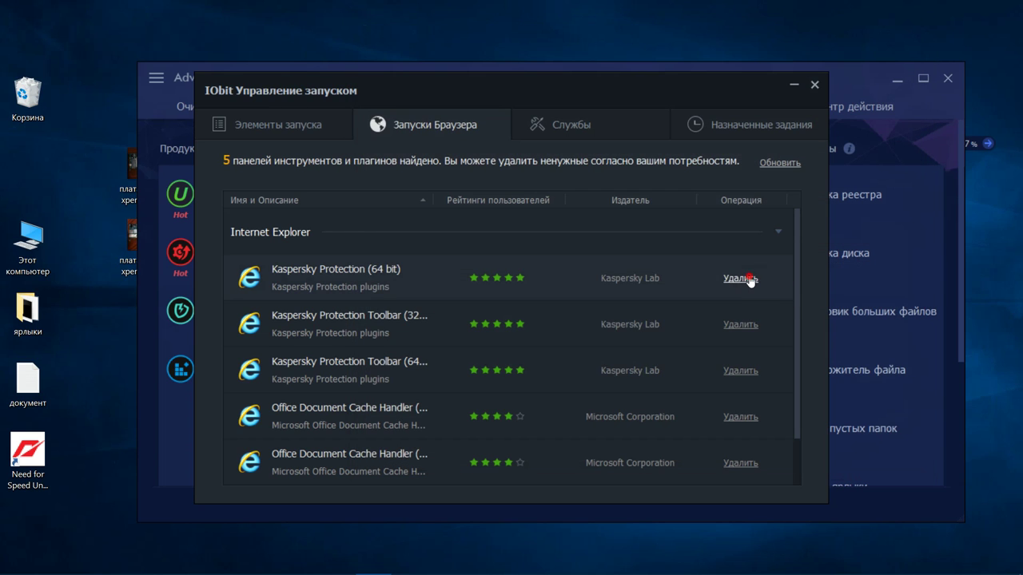
# - Remove Kaspersky Protection (64 bit) and both Kaspersky Protection Toolbar entries from the Internet Explorer add-ons
pyautogui.click(751, 280)
pyautogui.click(518, 365)
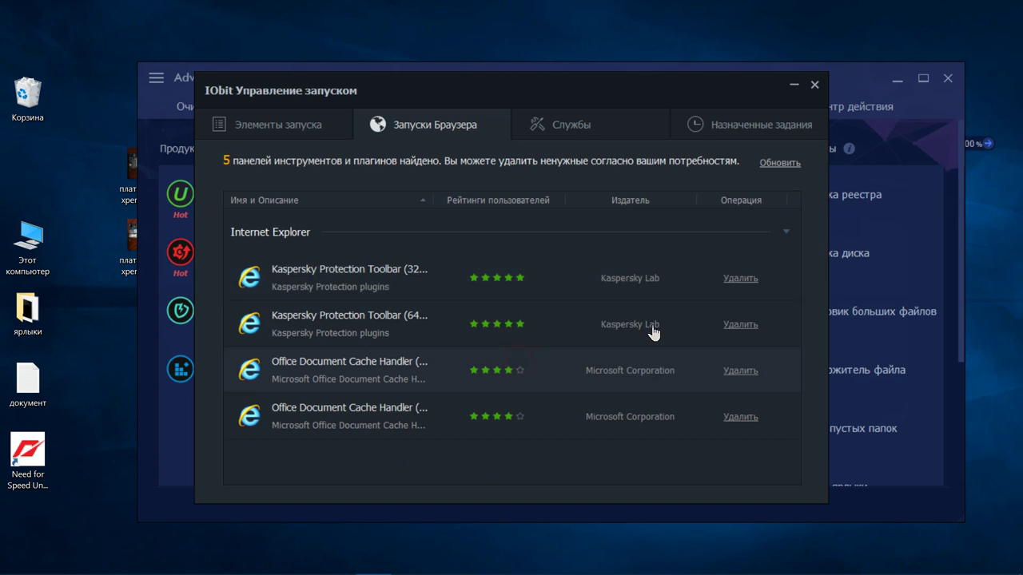
pyautogui.click(728, 282)
pyautogui.click(549, 364)
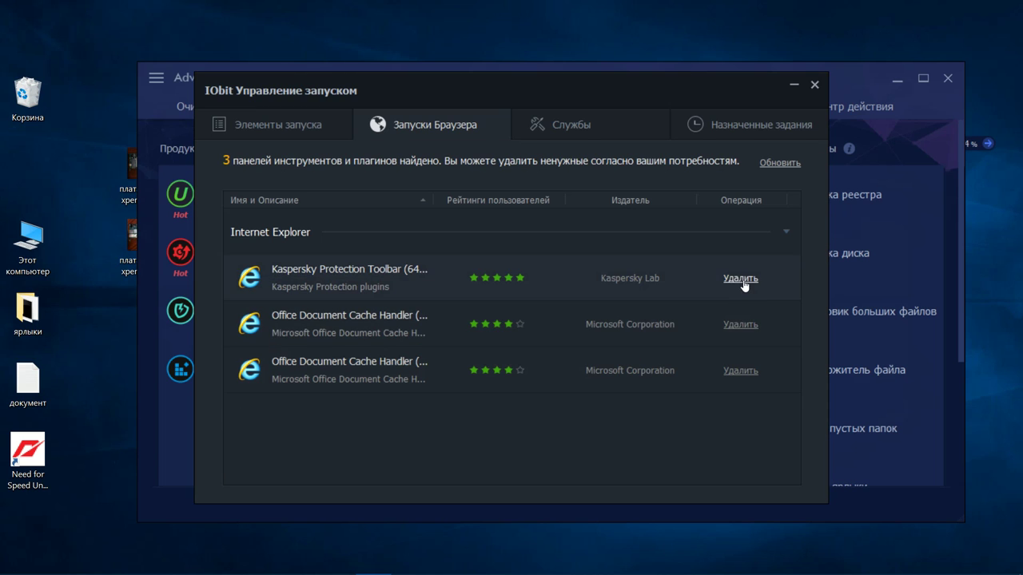
pyautogui.click(742, 280)
pyautogui.click(549, 362)
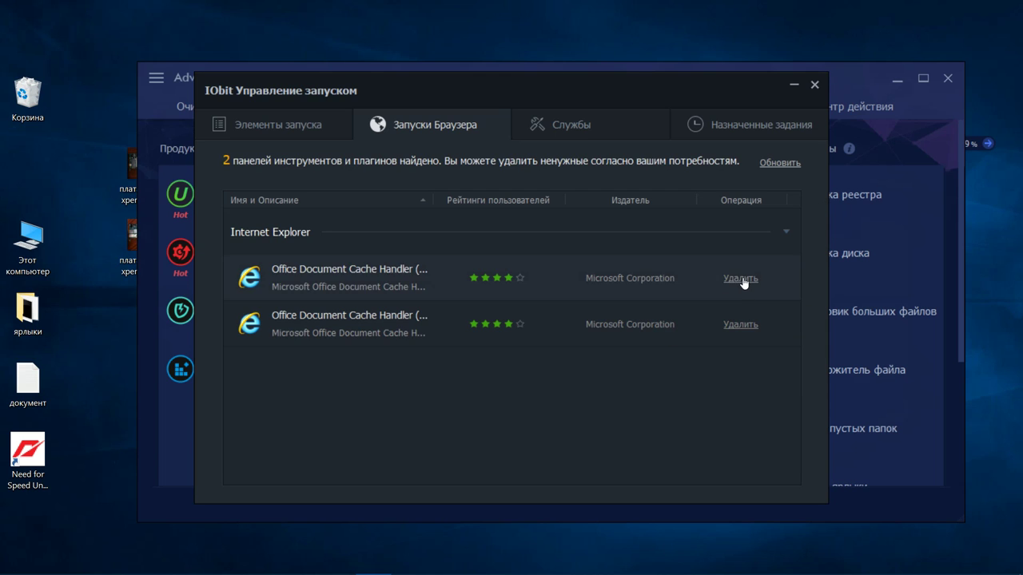
# - Remove both Office Document Cache Handler entries from the Internet Explorer add-ons
pyautogui.click(743, 279)
pyautogui.click(544, 365)
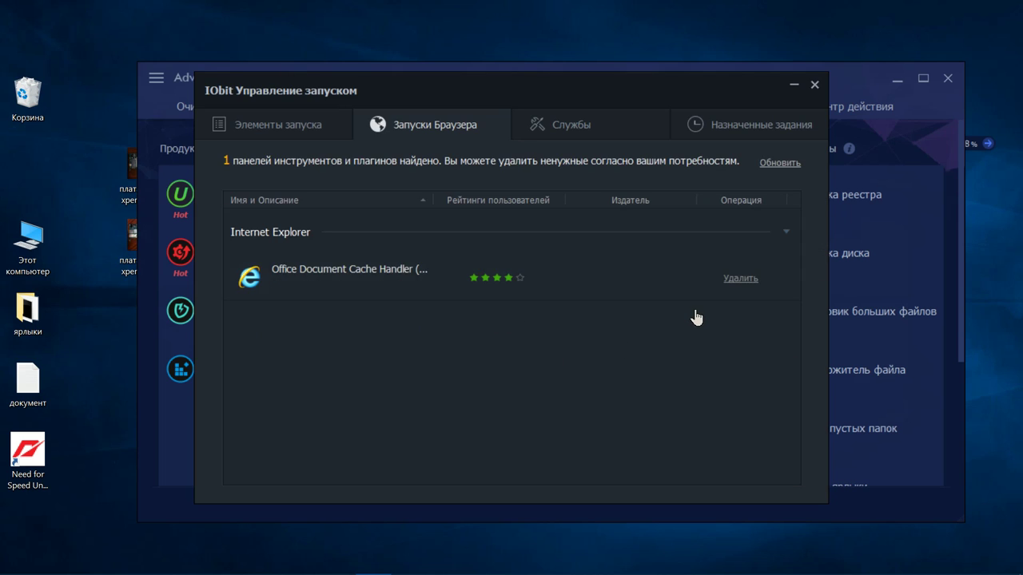
pyautogui.click(729, 281)
pyautogui.click(563, 367)
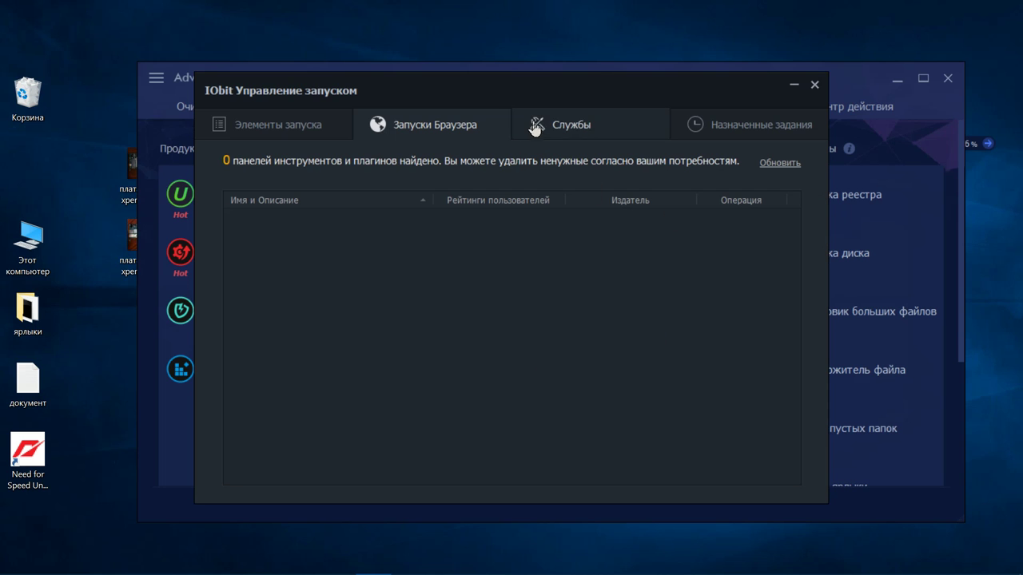
# - Examine the startup manager's list of services and their enabled or disabled status
pyautogui.click(534, 130)
pyautogui.scroll(-10, 651, 240)
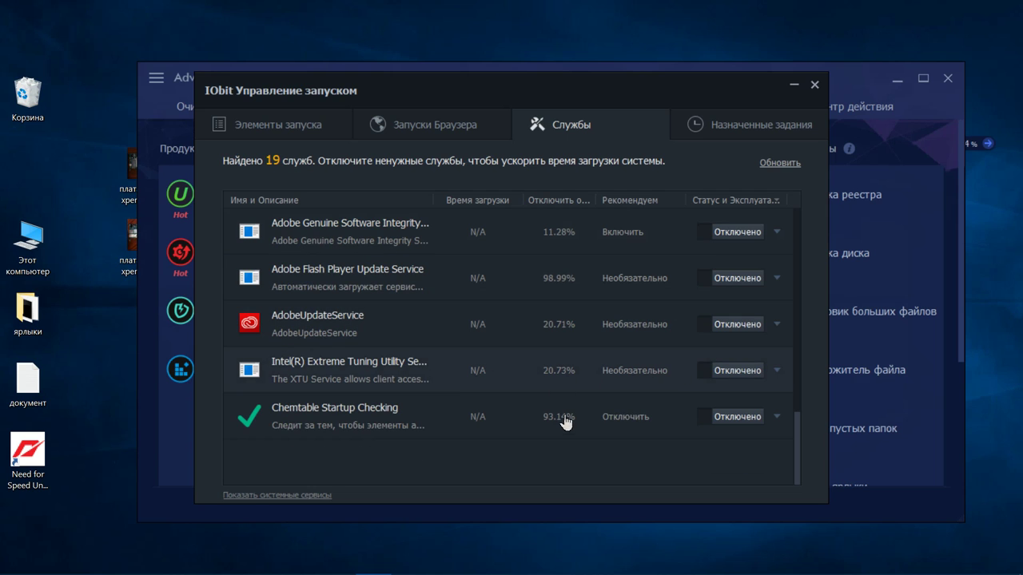
pyautogui.scroll(10, 622, 412)
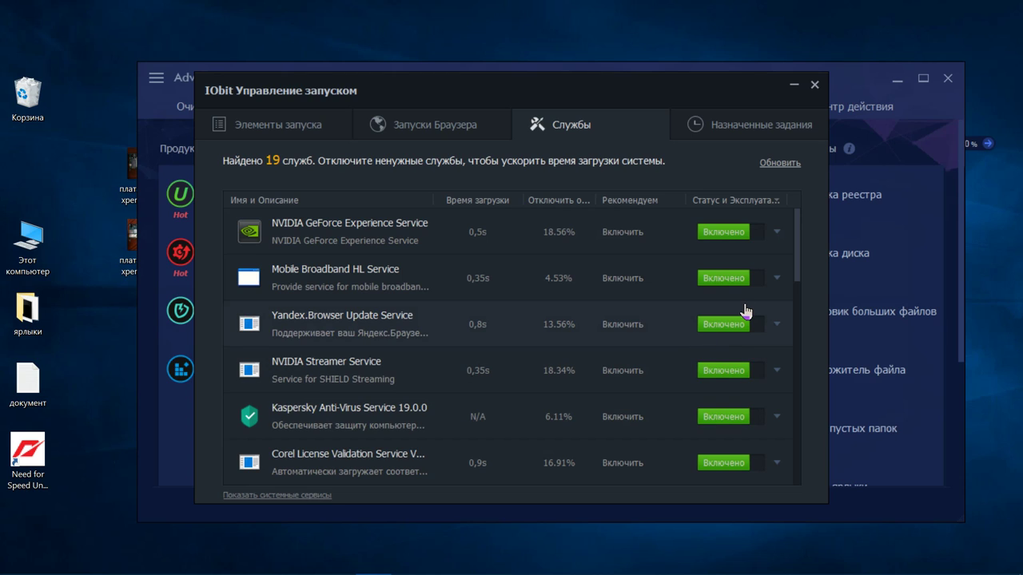
# - Disable the CCleanerSkipUAC and AppleSoftwareUpdate scheduled tasks and review the rest of the task list
pyautogui.click(716, 130)
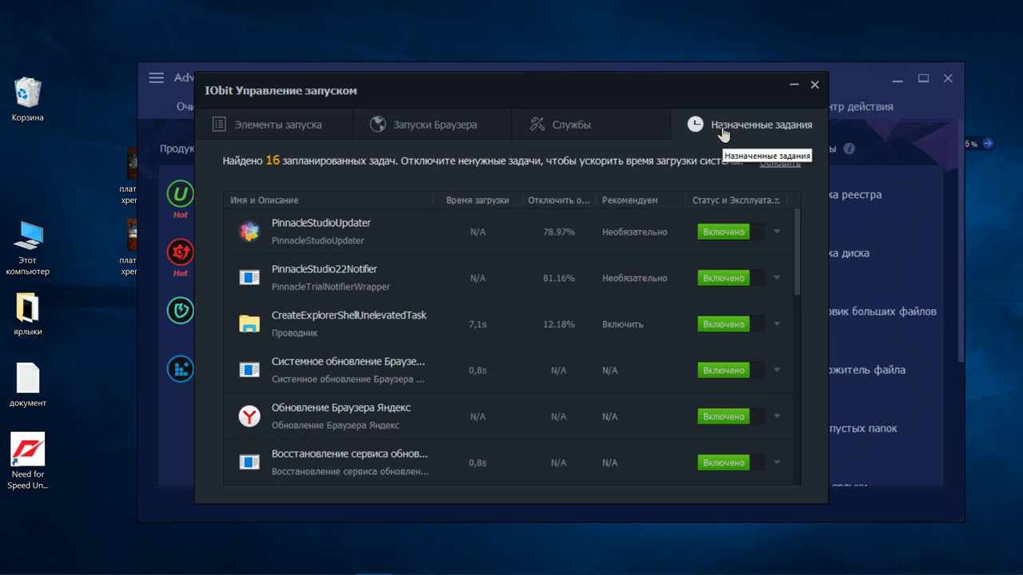
pyautogui.scroll(-5, 756, 260)
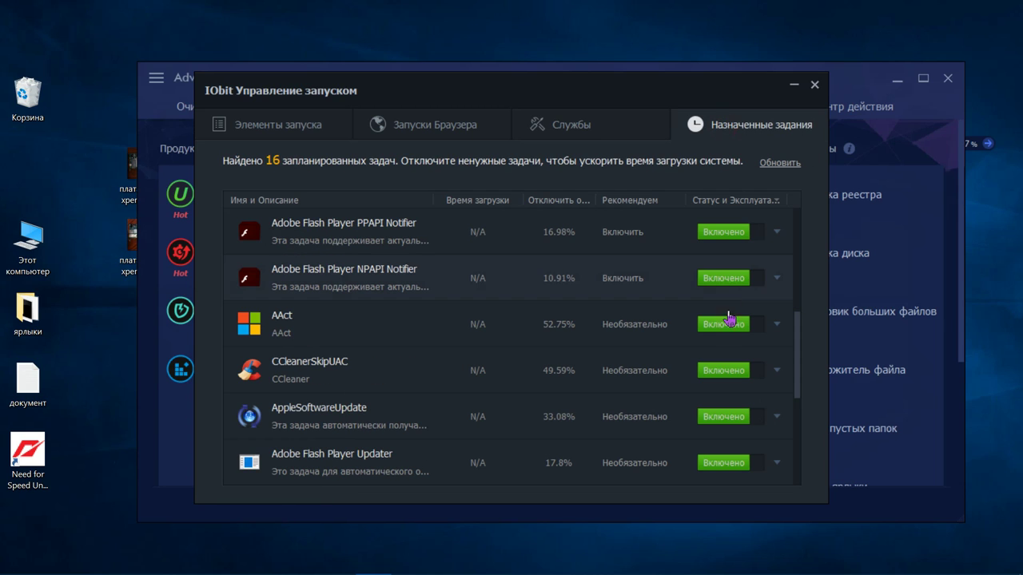
pyautogui.click(755, 373)
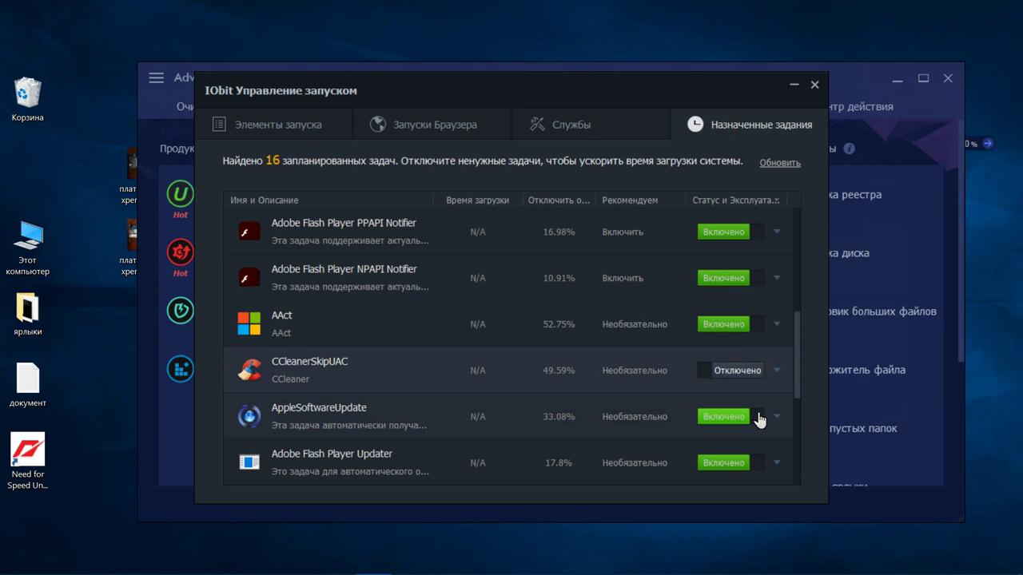
pyautogui.click(758, 416)
pyautogui.scroll(-5, 737, 369)
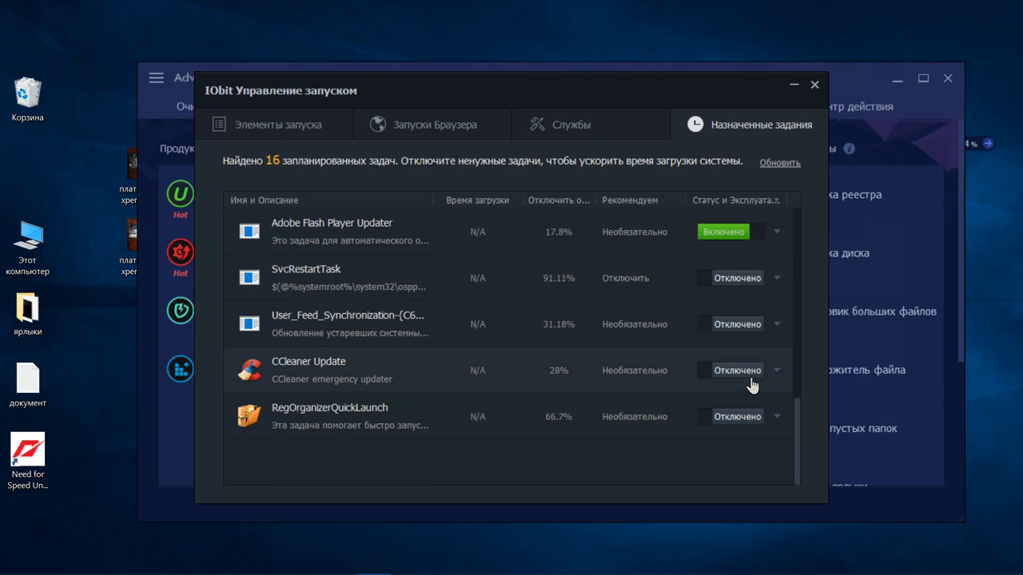
pyautogui.scroll(5, 758, 381)
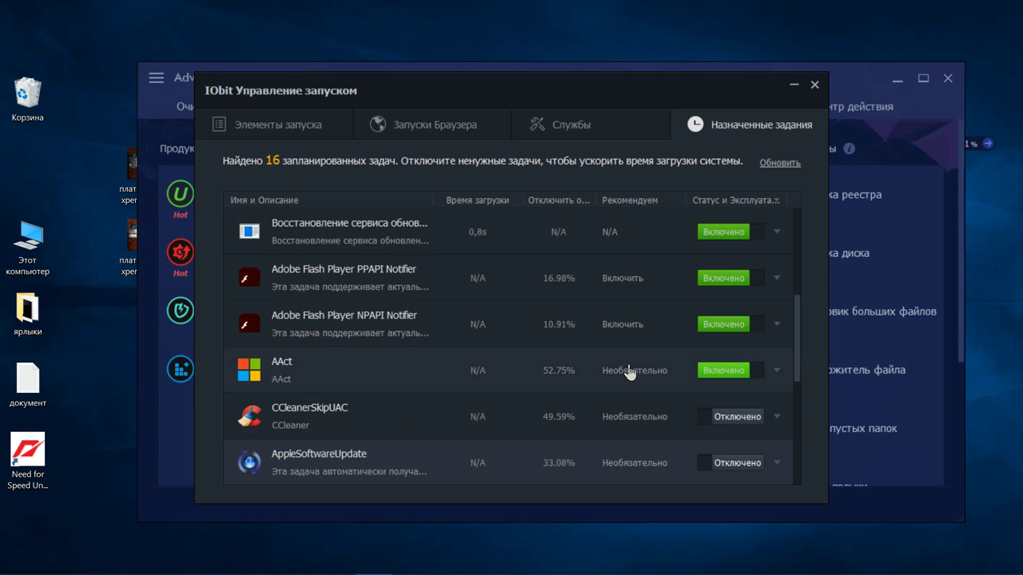
pyautogui.scroll(5, 754, 369)
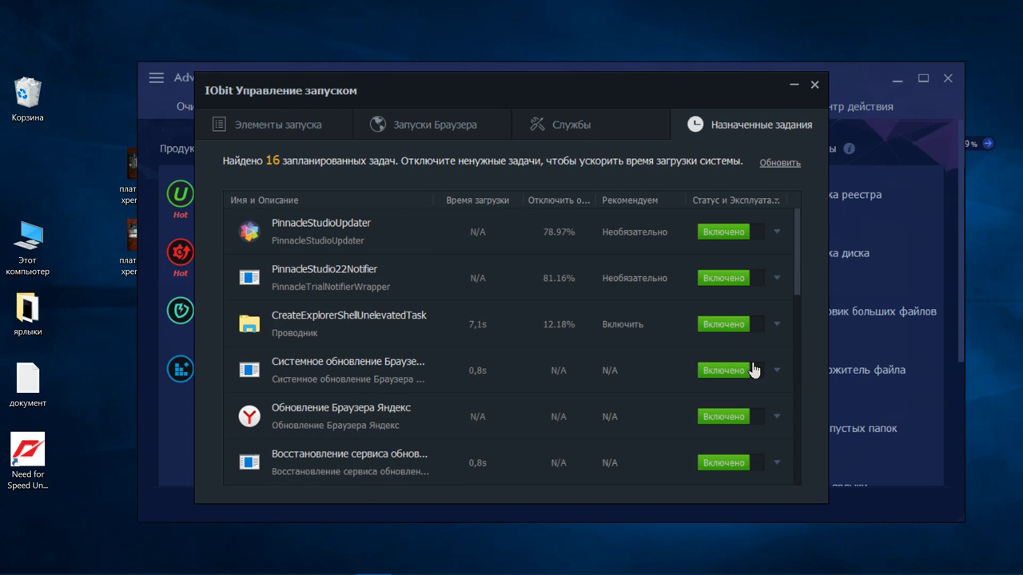
# - Close the startup manager and review the settings of the Оперативная память utility, accepting the selected options
pyautogui.click(815, 83)
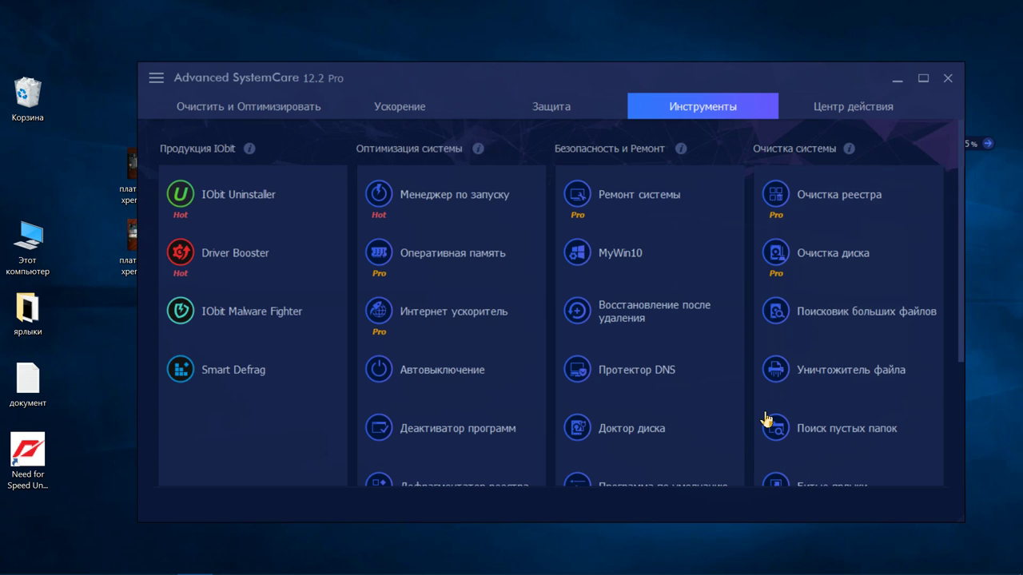
pyautogui.click(439, 266)
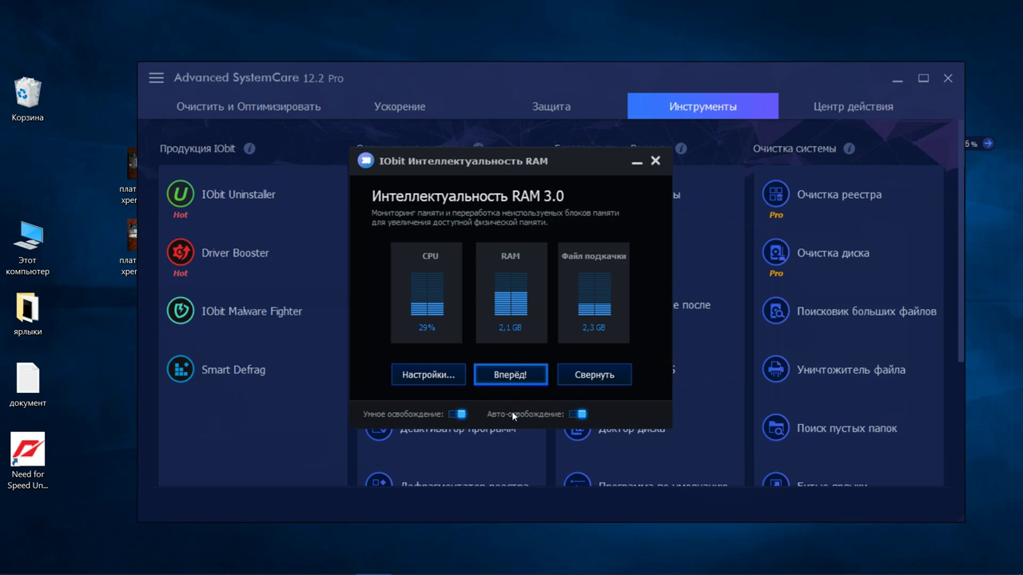
pyautogui.click(458, 382)
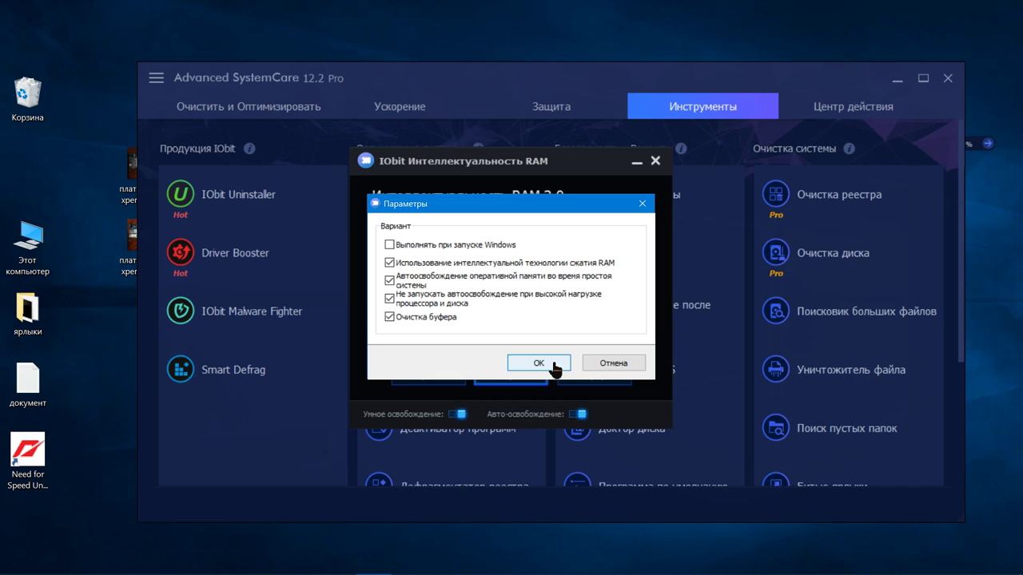
pyautogui.click(539, 364)
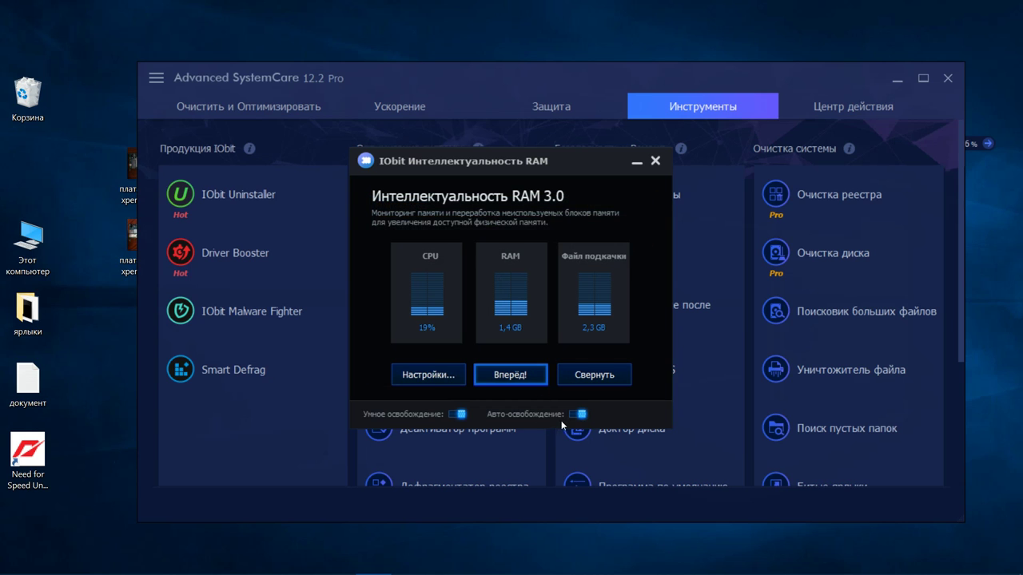
# - Run Умная очистка and Глубокая очистка on the memory, and close the RAM utility and the antivirus notification
pyautogui.click(537, 376)
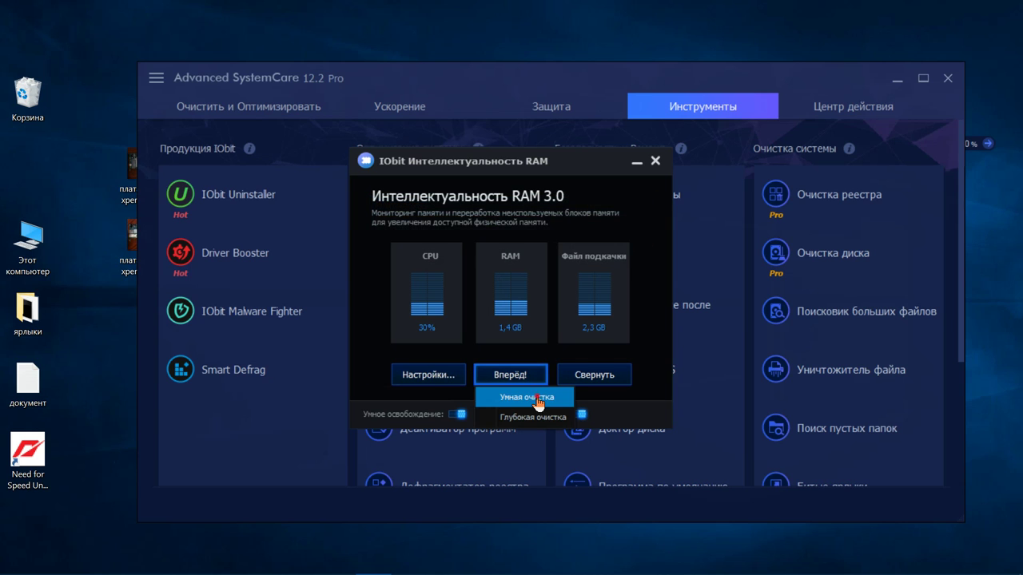
pyautogui.click(535, 394)
pyautogui.click(534, 376)
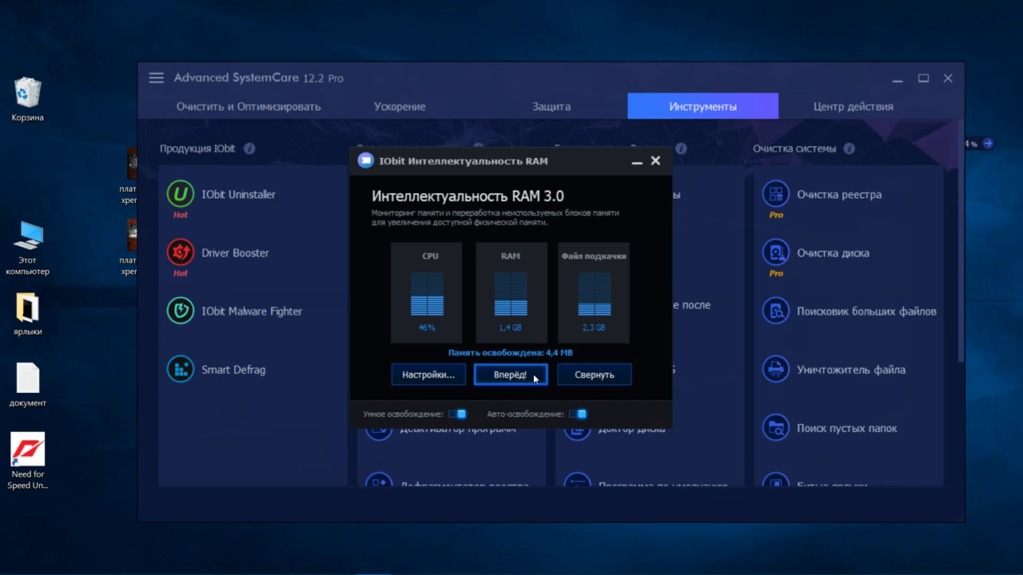
pyautogui.click(535, 415)
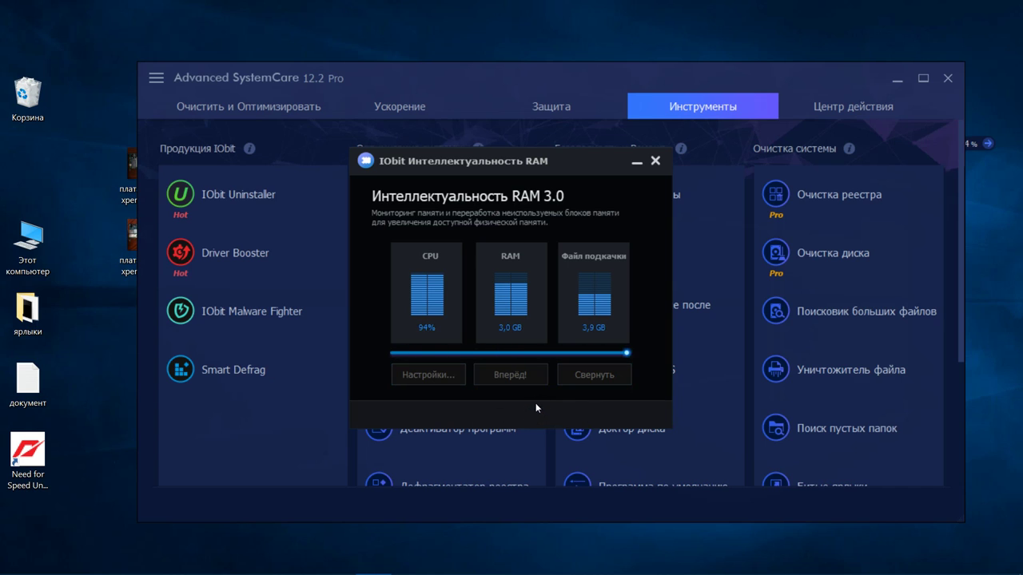
pyautogui.click(655, 161)
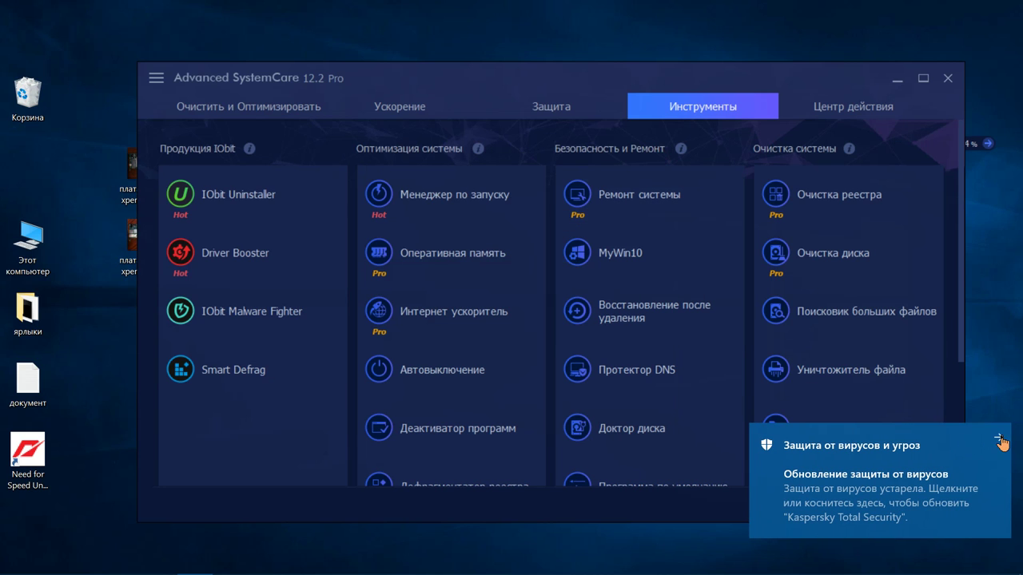
pyautogui.click(999, 438)
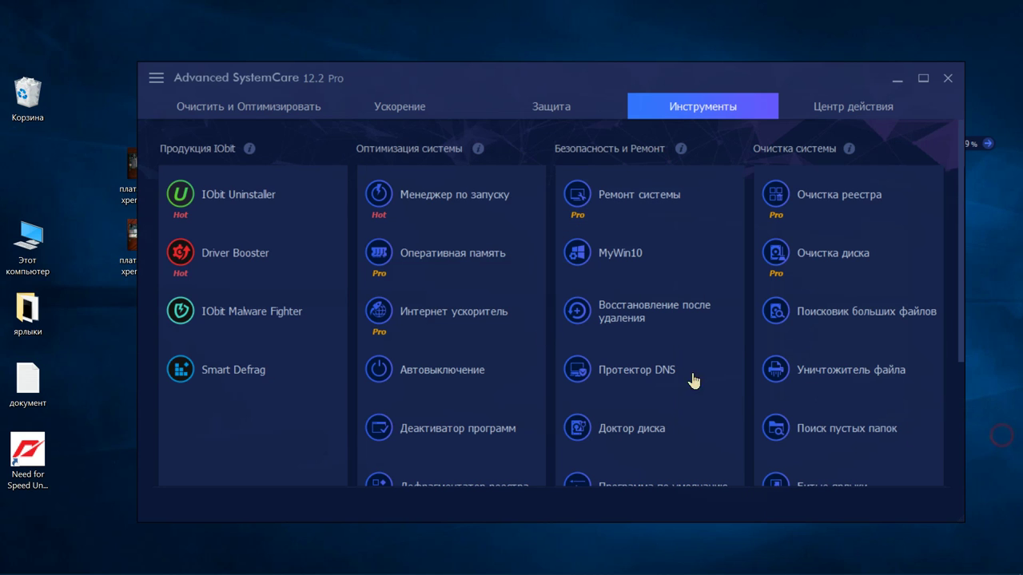
# - Load the recommended TCP values in Интернет ускоритель and run the Internet Explorer optimization
pyautogui.click(468, 341)
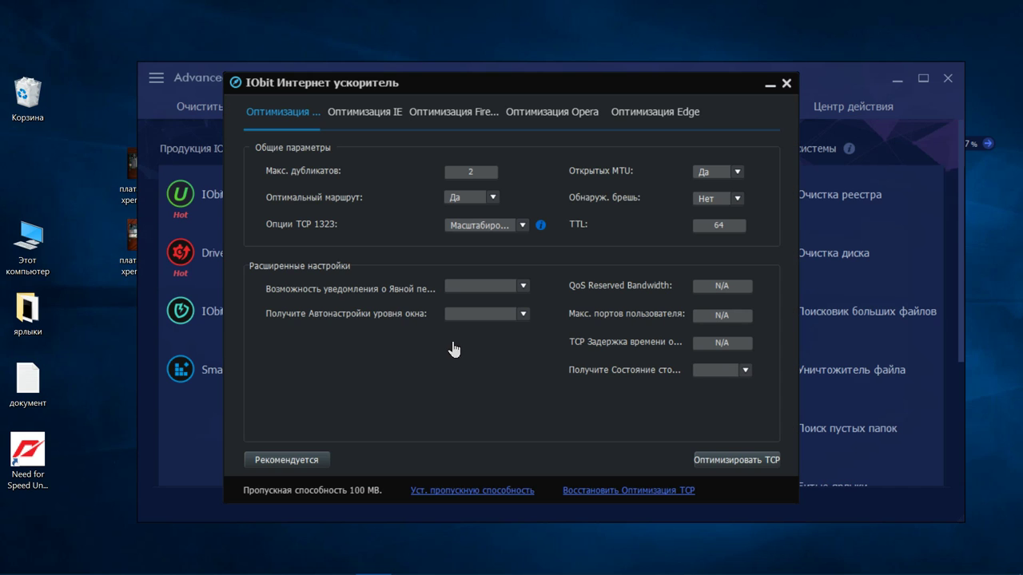
pyautogui.click(294, 461)
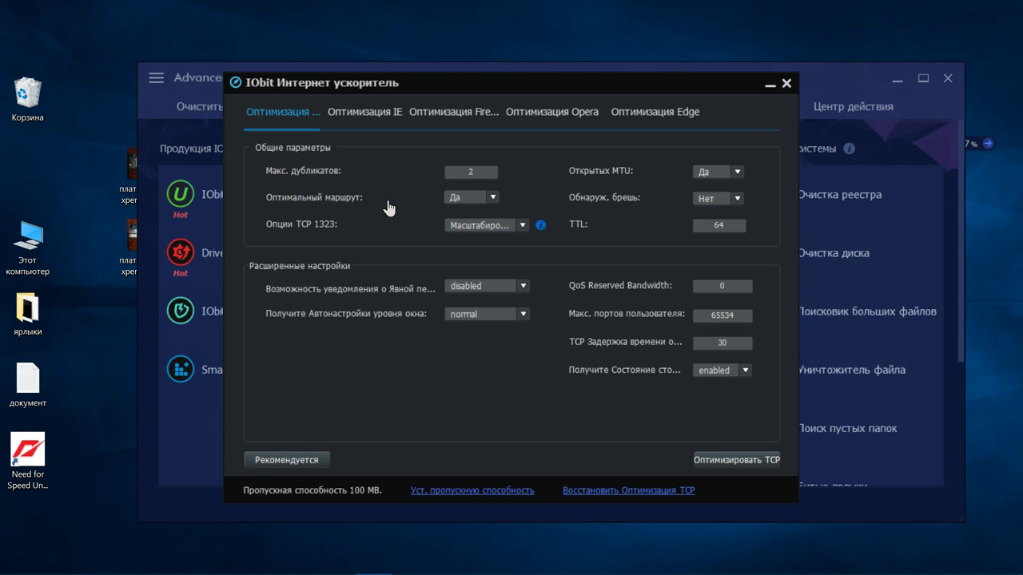
pyautogui.click(366, 113)
pyautogui.click(455, 113)
pyautogui.click(539, 114)
pyautogui.click(650, 113)
pyautogui.click(366, 116)
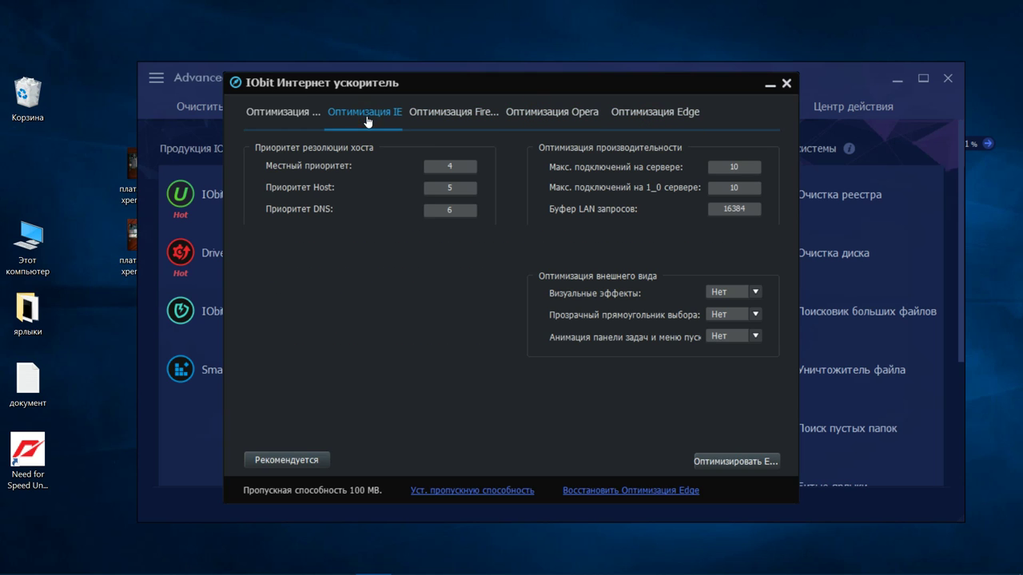
pyautogui.click(705, 458)
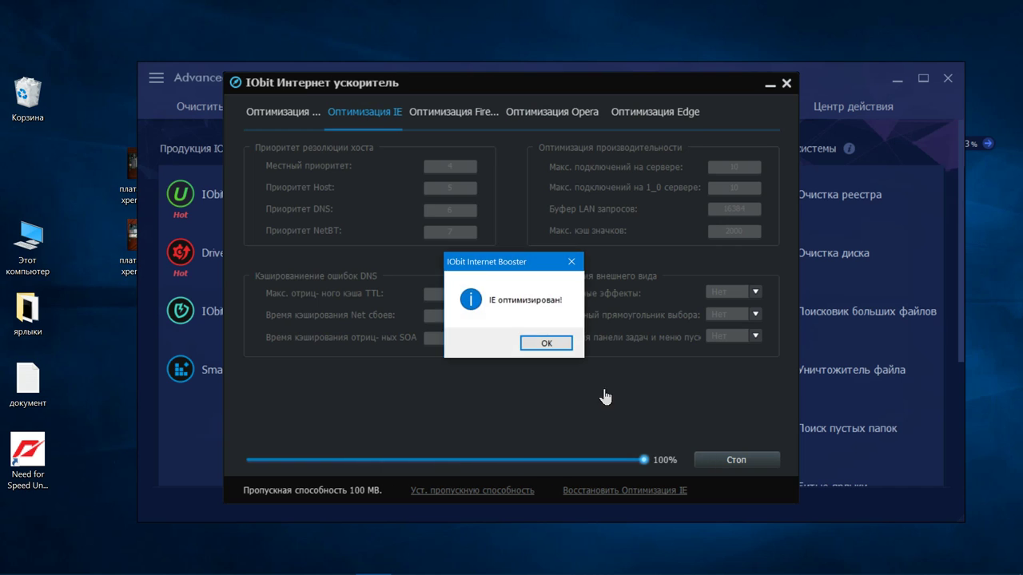
pyautogui.click(565, 344)
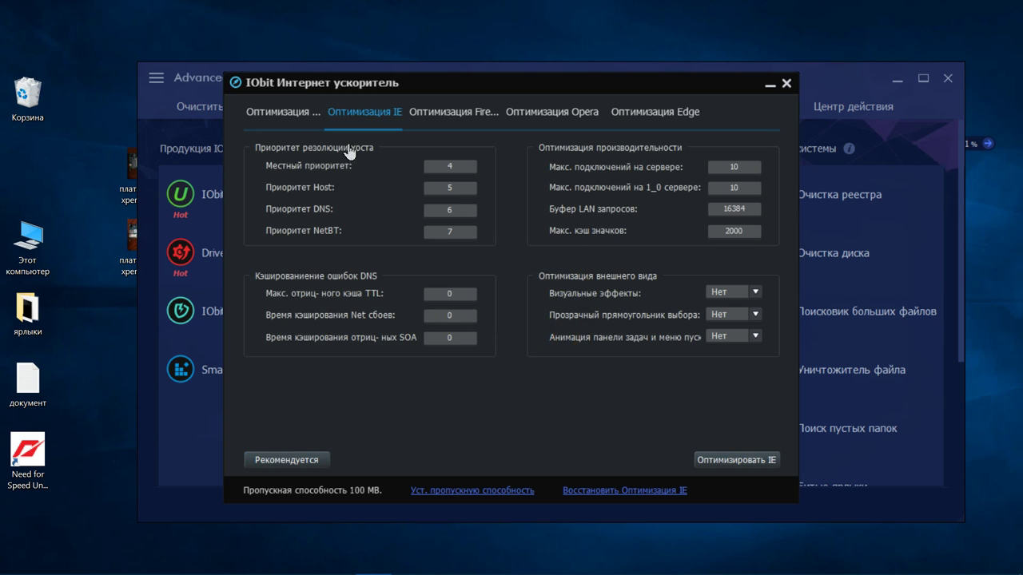
# - Run the TCP optimization with the recommended values
pyautogui.click(297, 110)
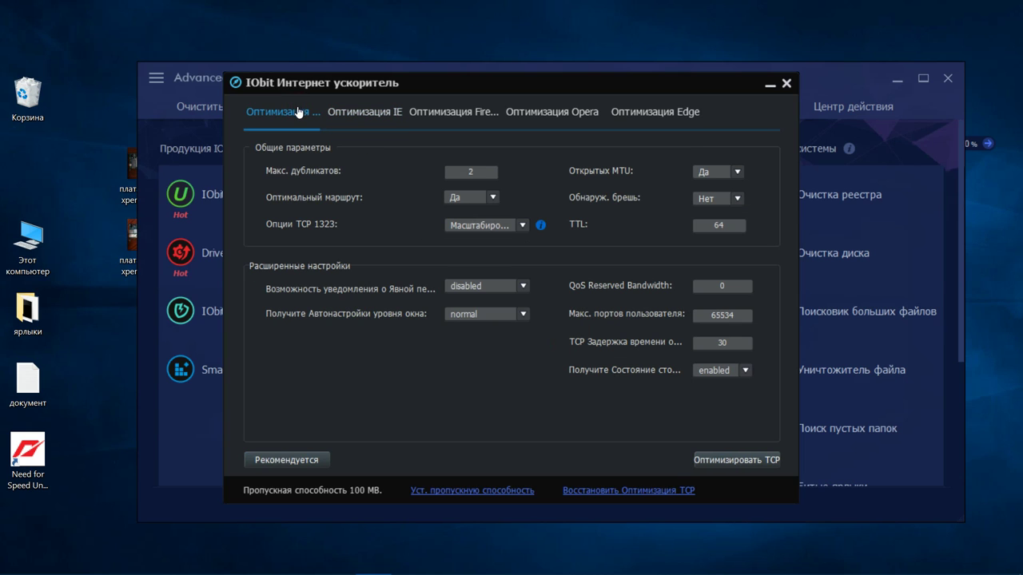
pyautogui.click(708, 462)
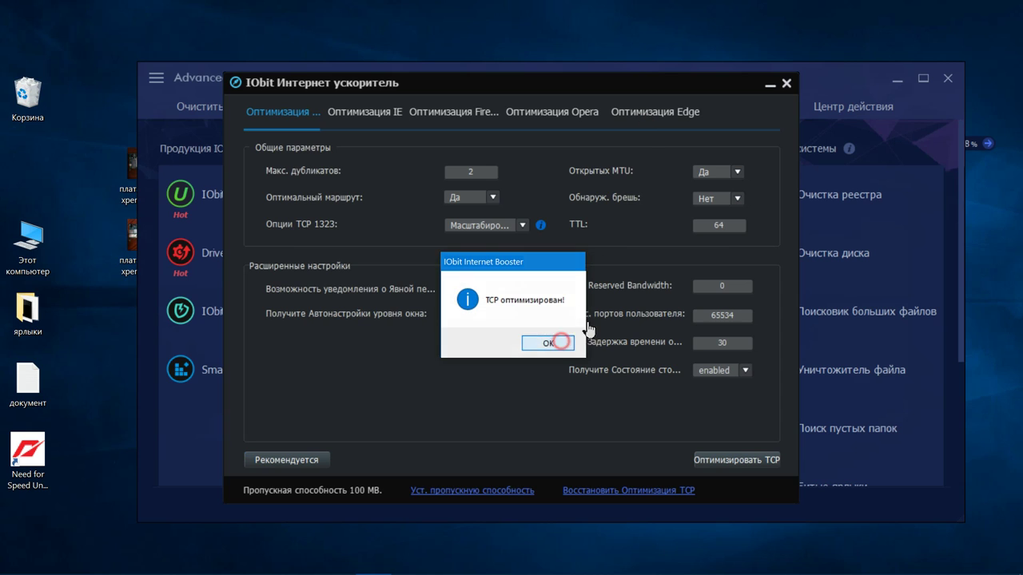
pyautogui.click(563, 343)
# - Load the recommended options for Edge and try to run the Edge optimization
pyautogui.click(648, 116)
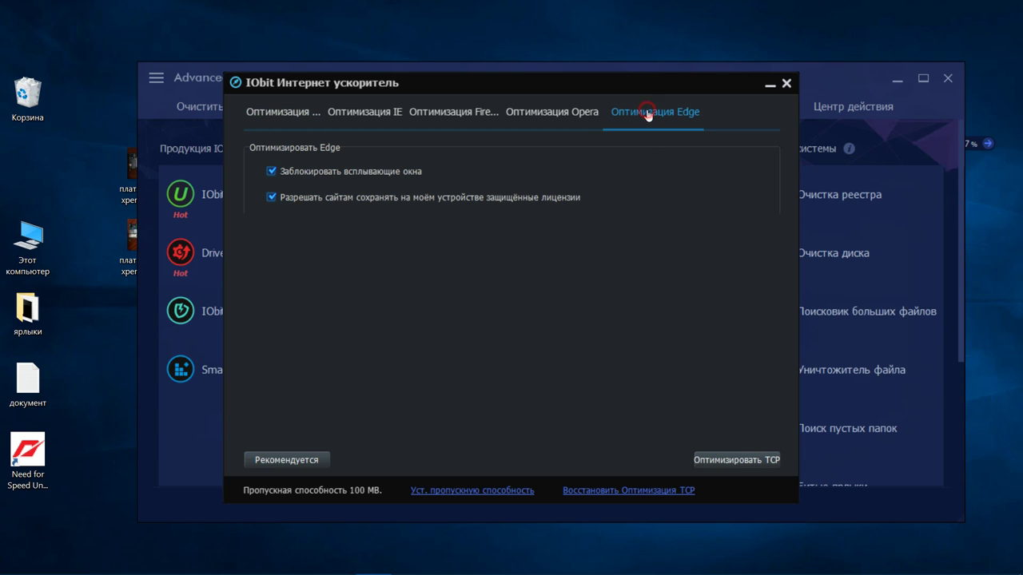
pyautogui.click(275, 459)
pyautogui.click(720, 461)
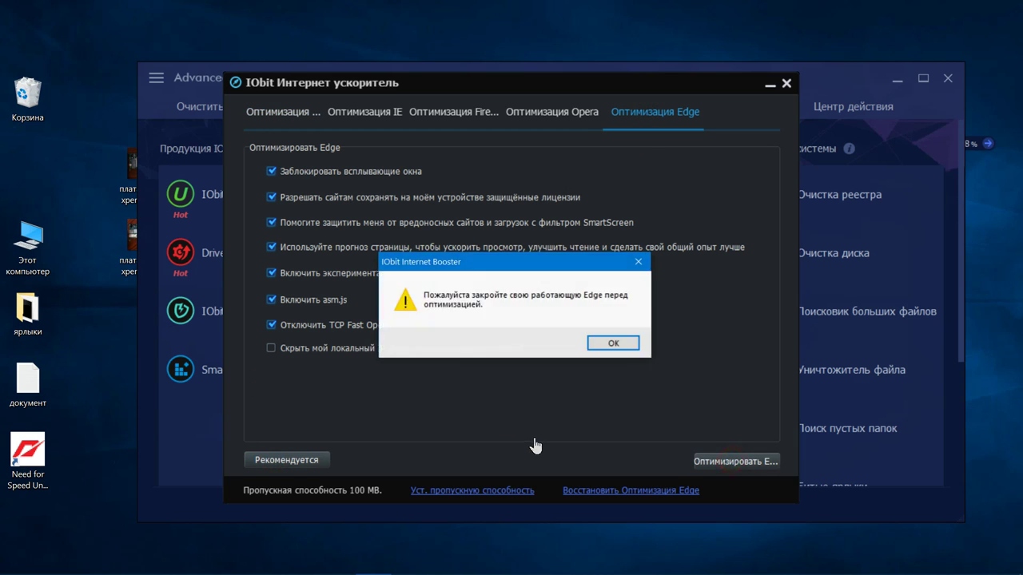
# - Try to end the Параметры and Microsoft Edge processes from the RAM list of the performance monitor
pyautogui.click(969, 147)
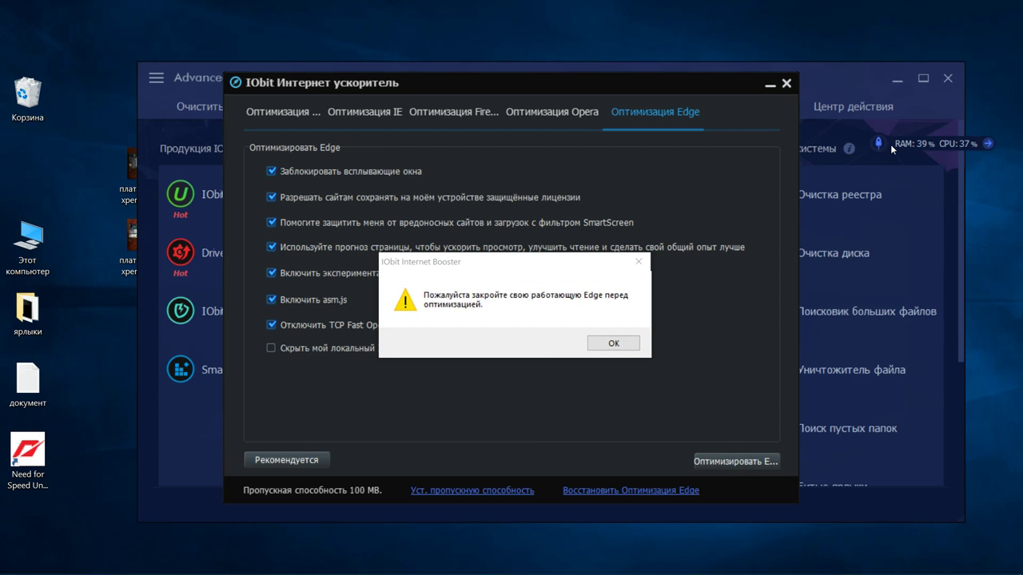
pyautogui.click(970, 145)
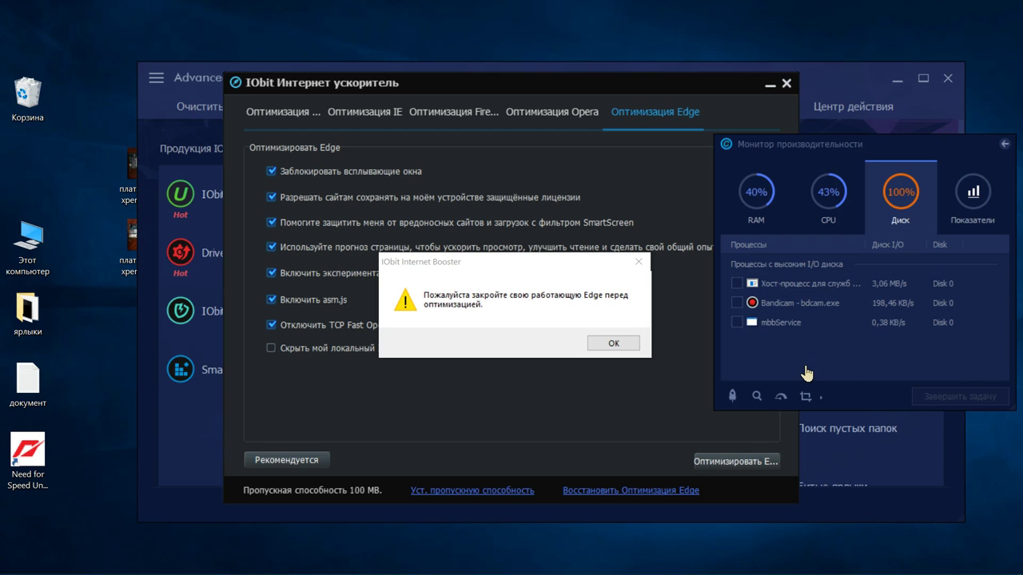
pyautogui.click(767, 200)
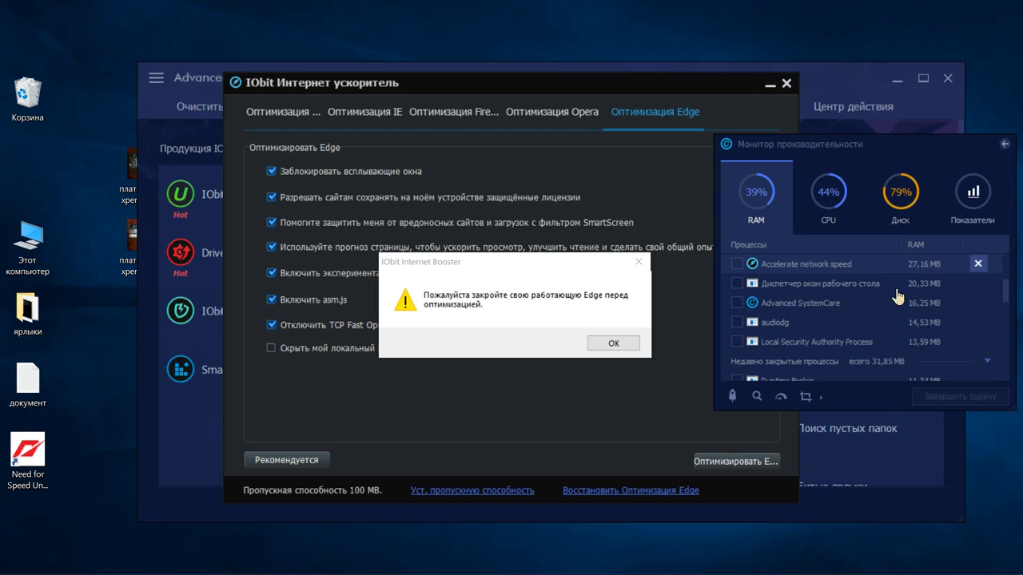
pyautogui.scroll(-3, 943, 280)
pyautogui.click(978, 283)
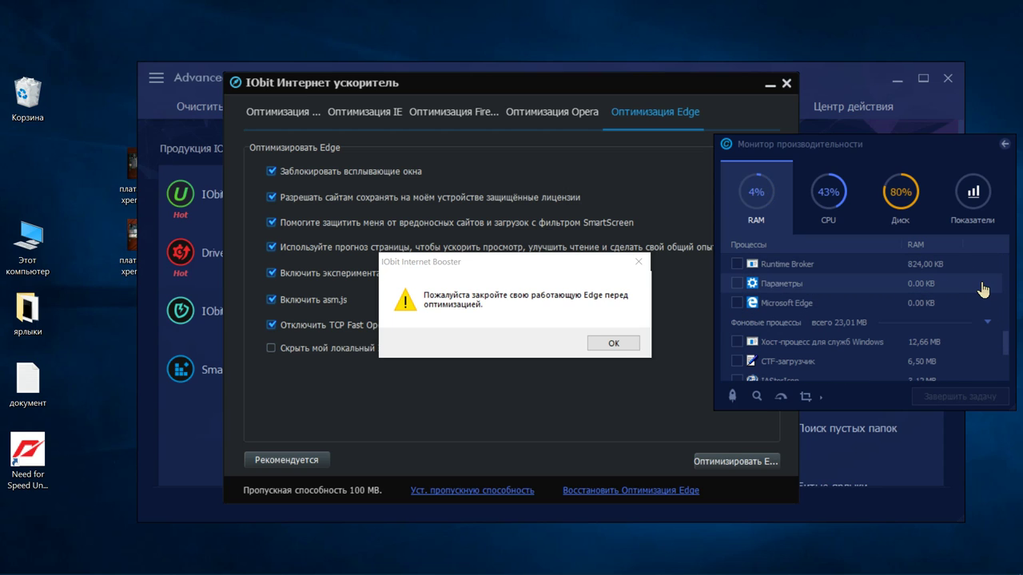
pyautogui.click(980, 284)
pyautogui.click(980, 283)
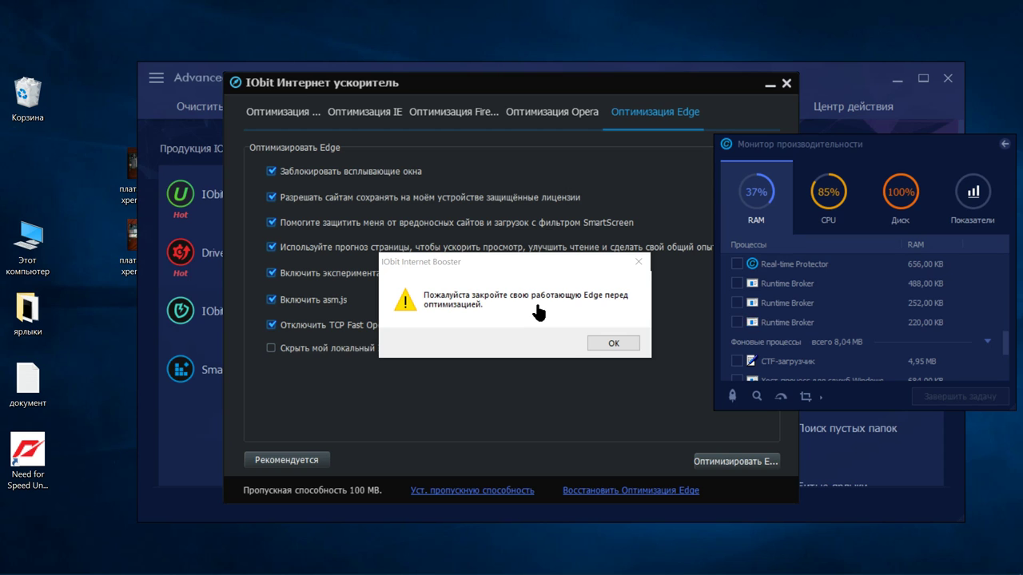
# - Switch to the Windows Task Manager, end the Microsoft Edge background process and close the manager
pyautogui.hotkey('ctrl', 'shift', 'Escape')
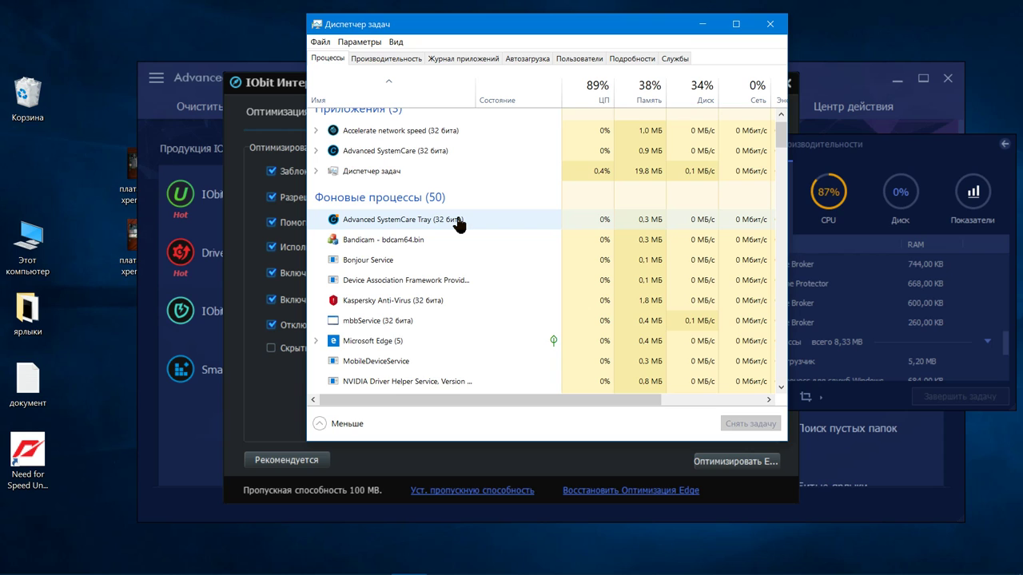
pyautogui.scroll(-1, 460, 225)
pyautogui.scroll(-2, 458, 223)
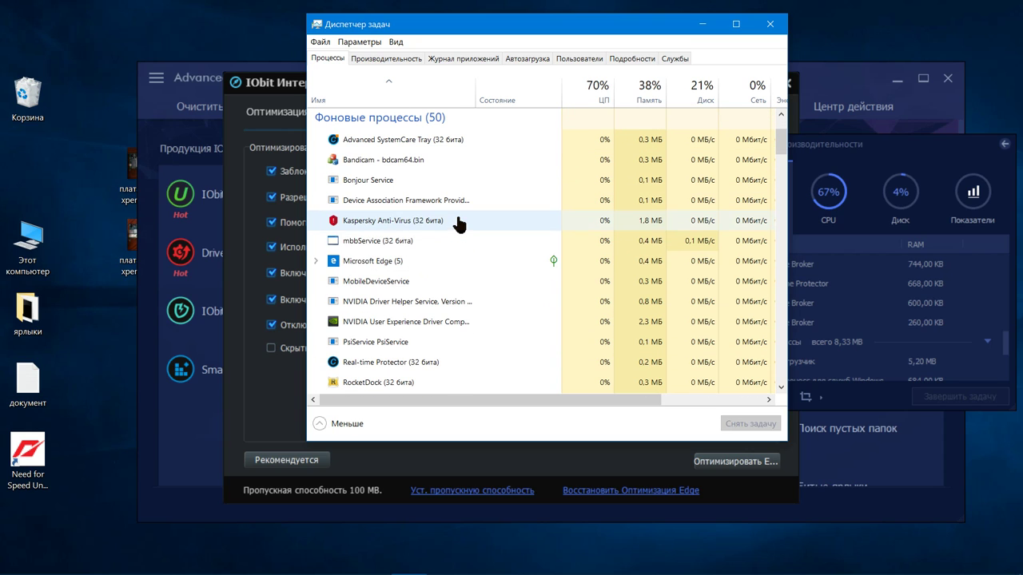
pyautogui.click(462, 261)
pyautogui.click(776, 429)
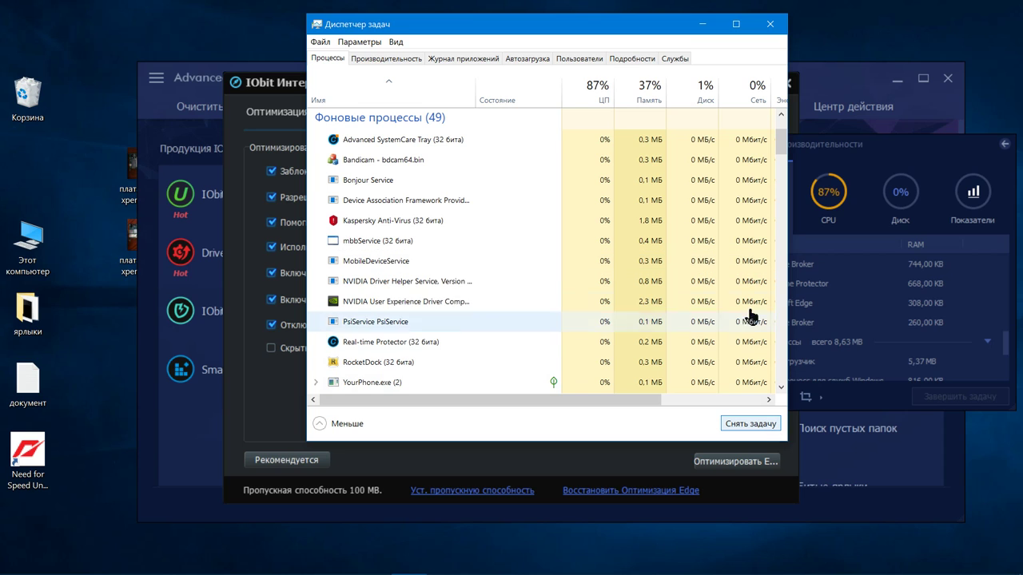
pyautogui.click(769, 24)
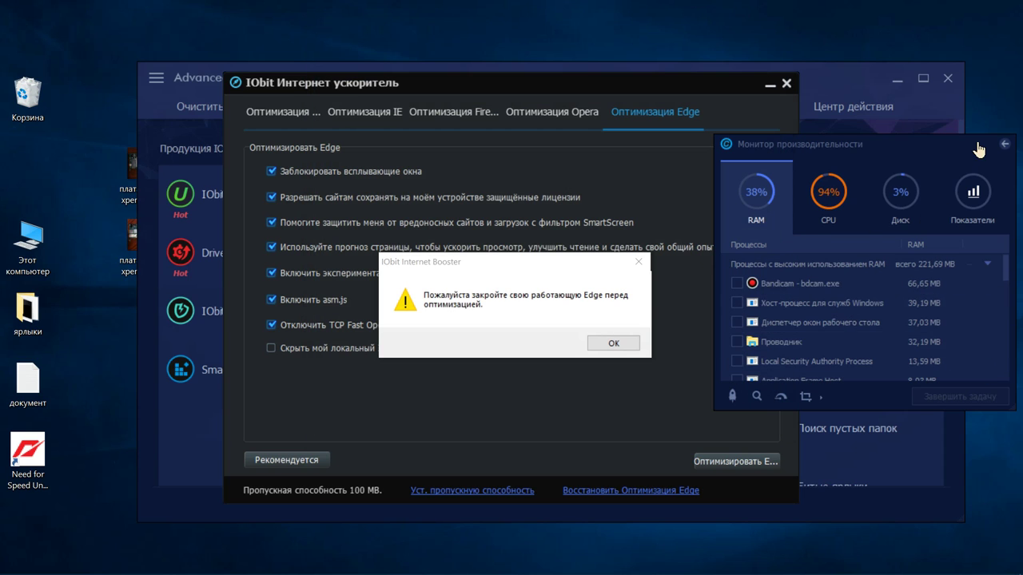
# - Collapse the performance monitor, rerun the Edge optimization and close Интернет ускоритель
pyautogui.click(1006, 144)
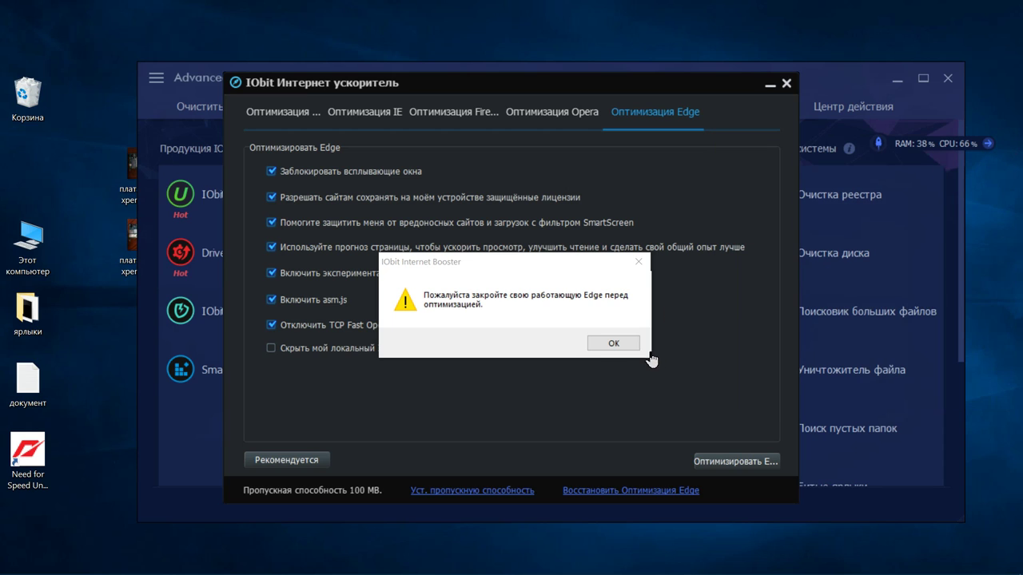
pyautogui.click(613, 342)
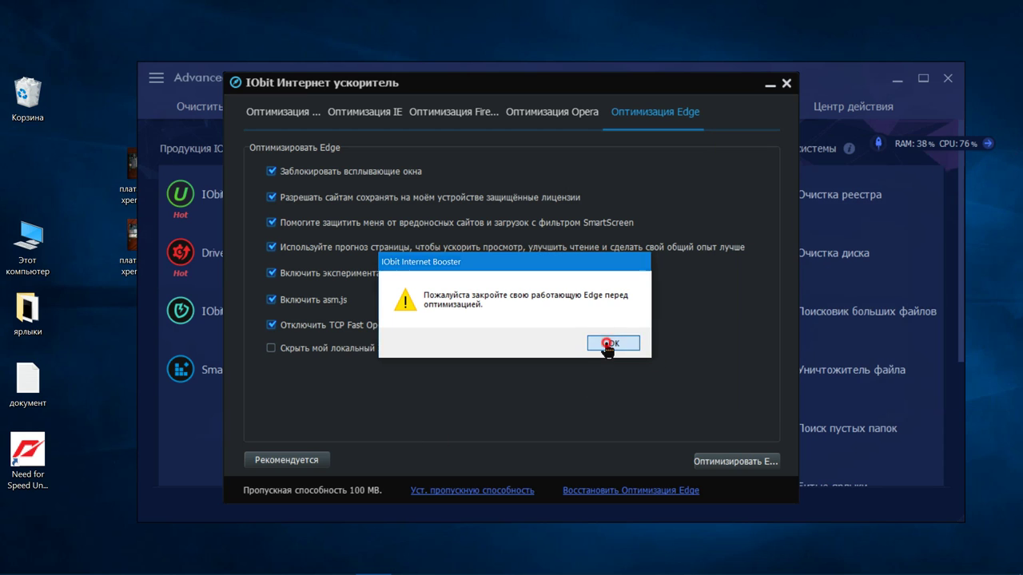
pyautogui.click(735, 470)
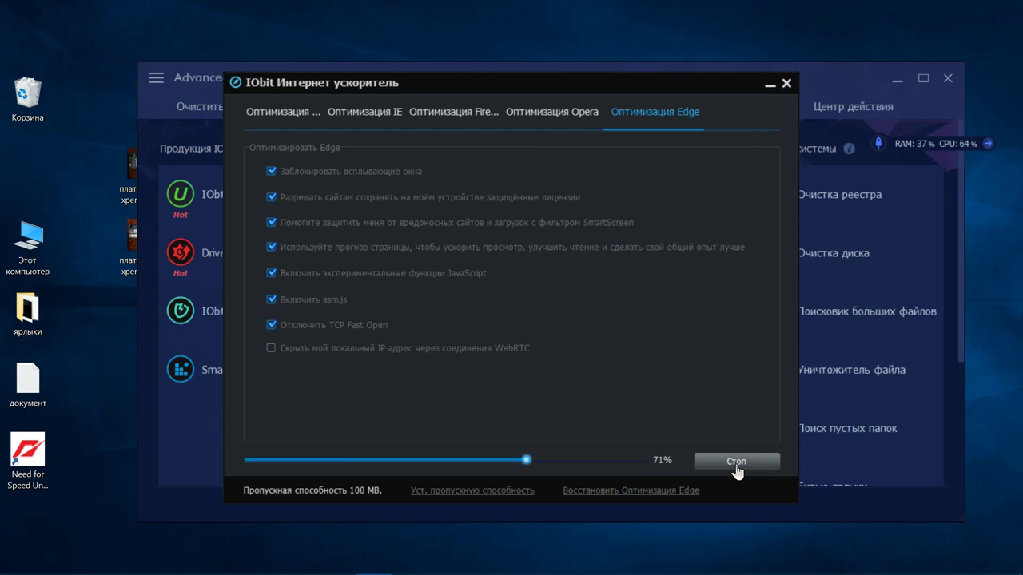
pyautogui.click(613, 346)
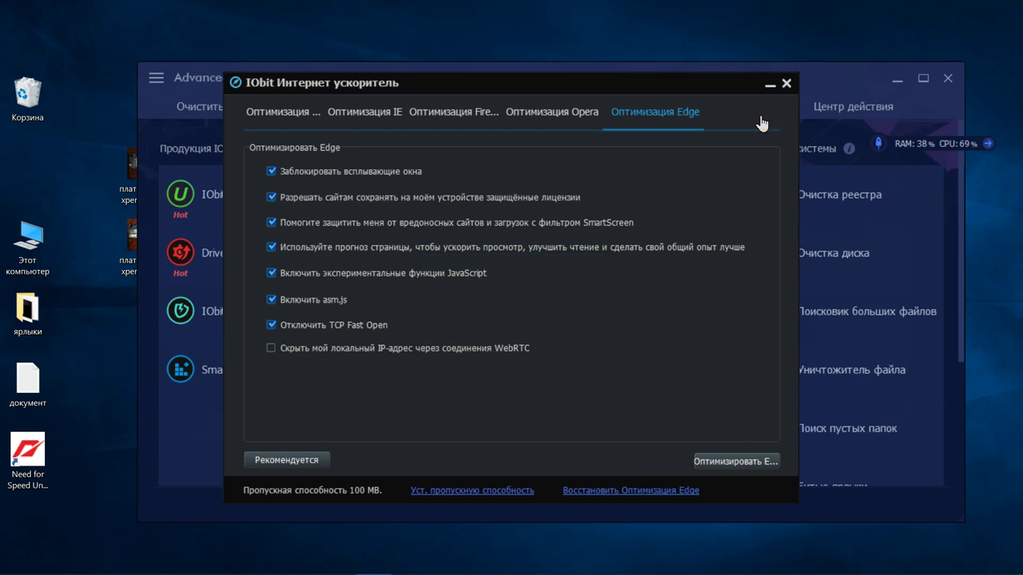
pyautogui.click(784, 83)
# - Open Доктор диска, look over the drives offered for analysis and close it without starting a scan
pyautogui.scroll(-1, 644, 409)
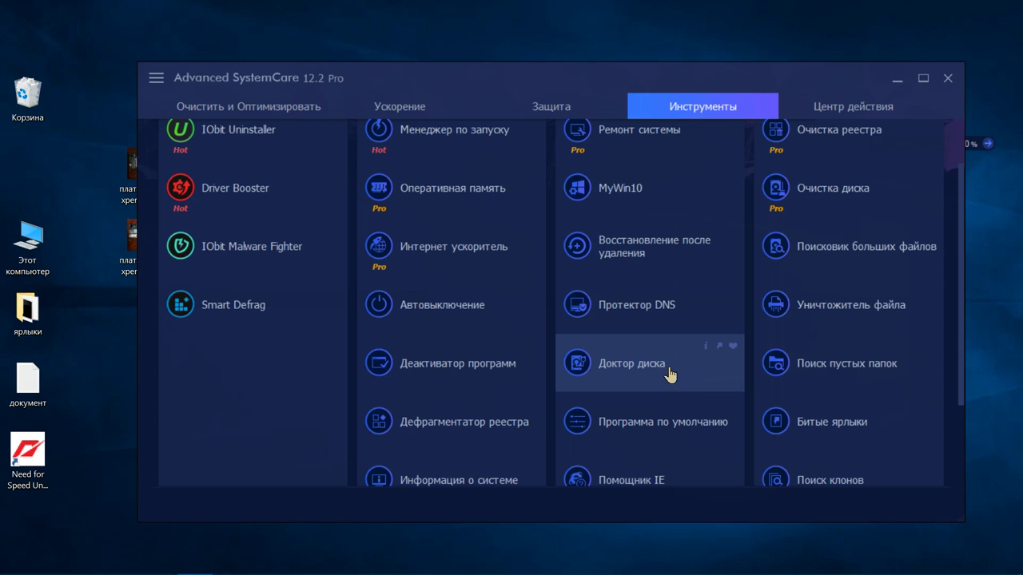
pyautogui.click(613, 376)
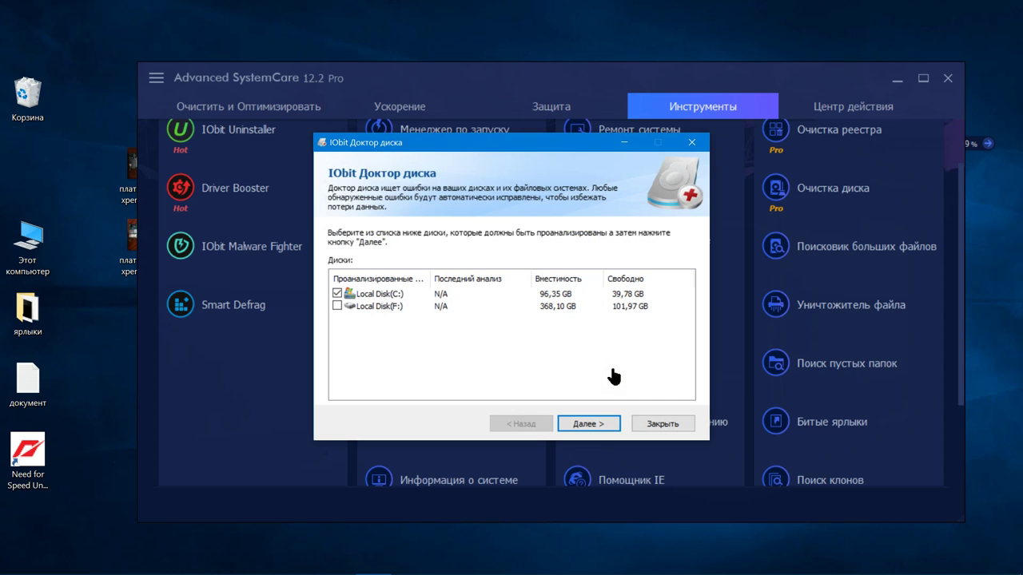
pyautogui.click(337, 306)
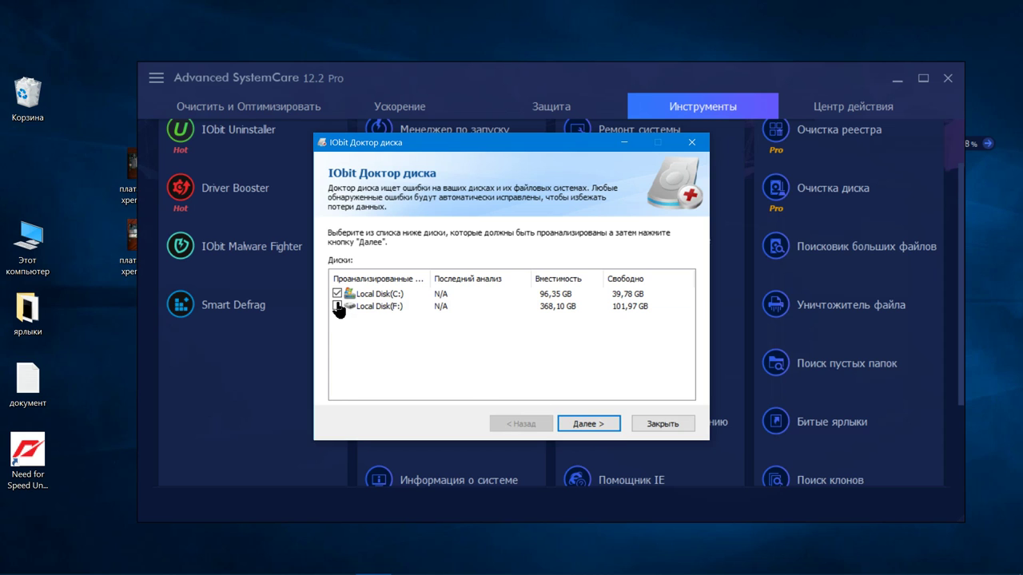
pyautogui.click(656, 429)
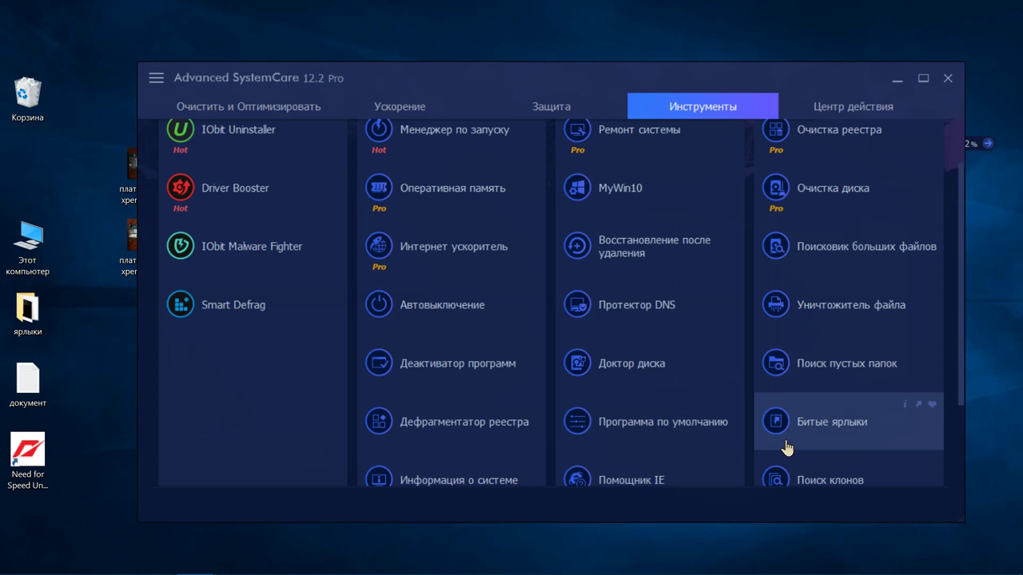
# - Scan local disks C: and F: for empty folders with Поиск пустых папок
pyautogui.click(837, 365)
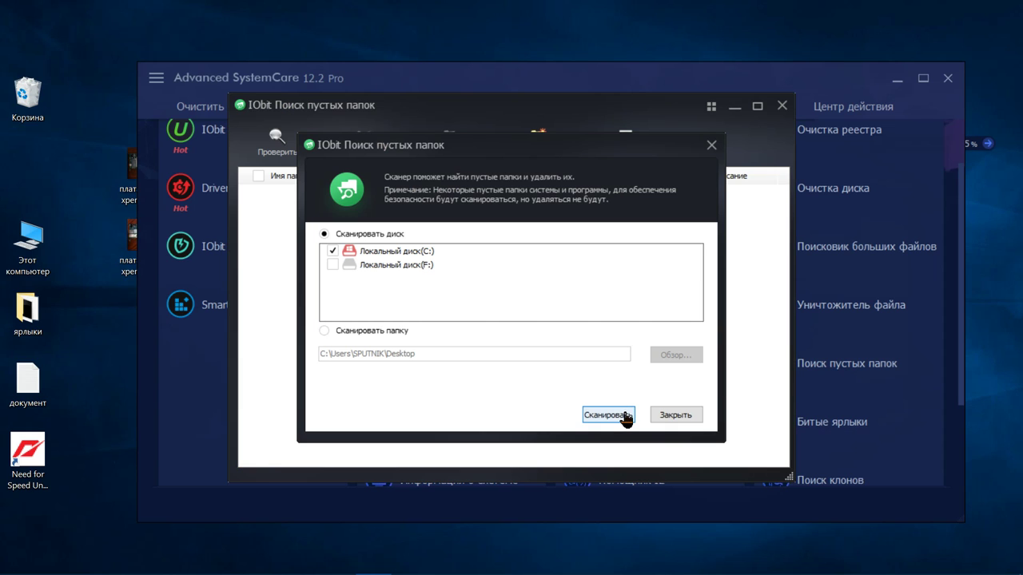
pyautogui.click(333, 264)
pyautogui.click(609, 417)
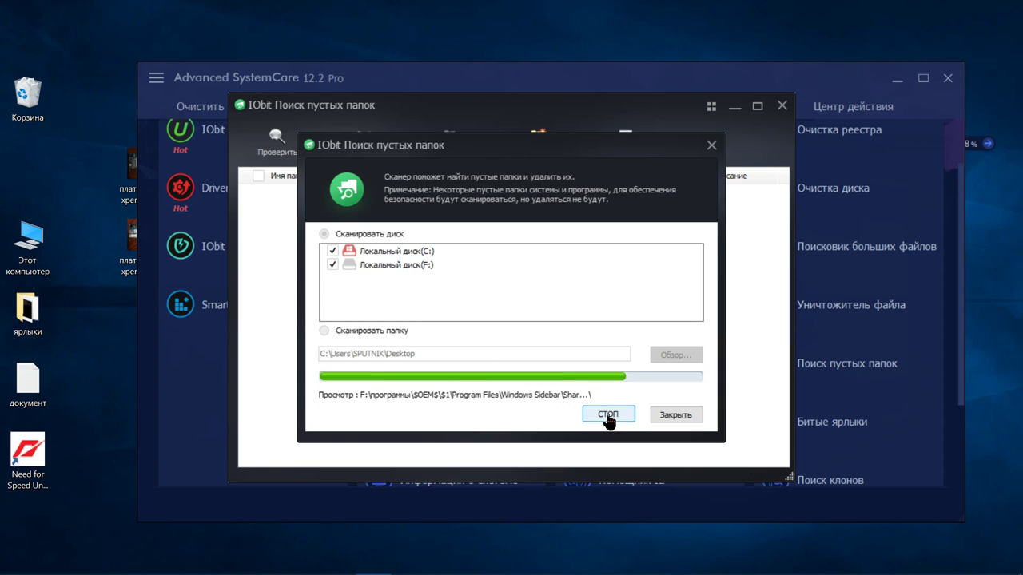
pyautogui.click(609, 414)
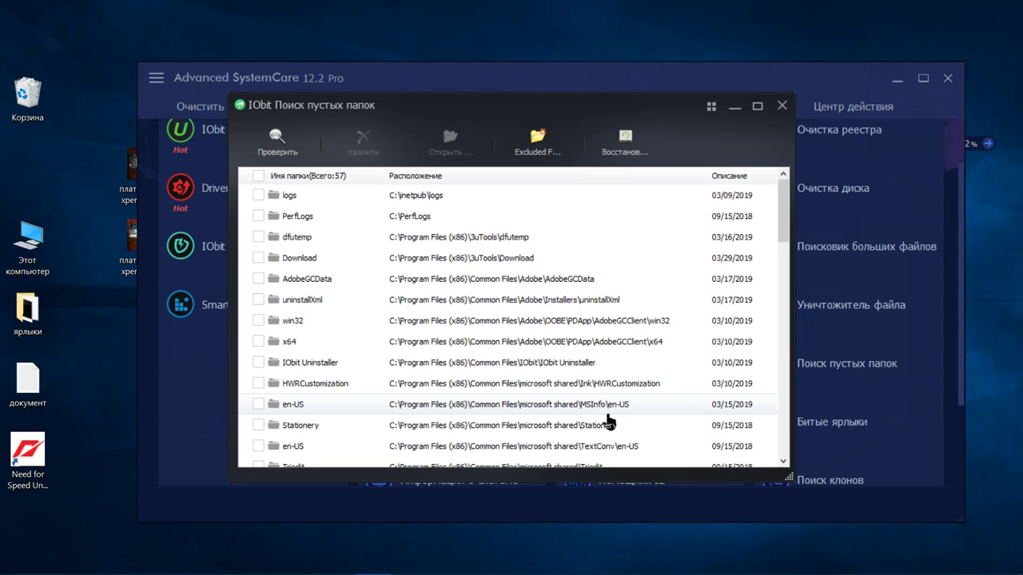
# - Review the empty folders found and select all of them except F:\торенн1 for deletion
pyautogui.scroll(-14, 354, 276)
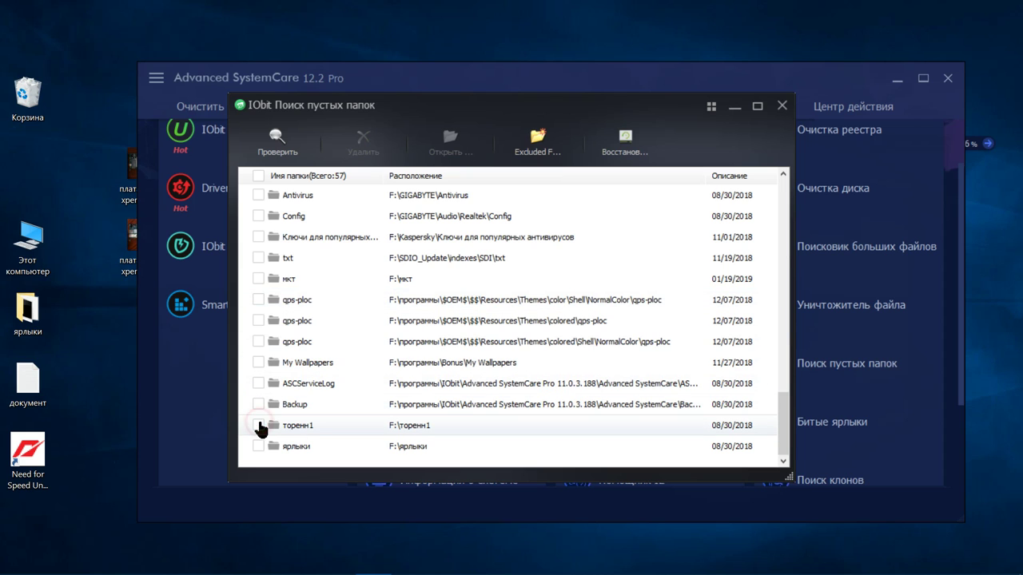
pyautogui.scroll(5, 450, 201)
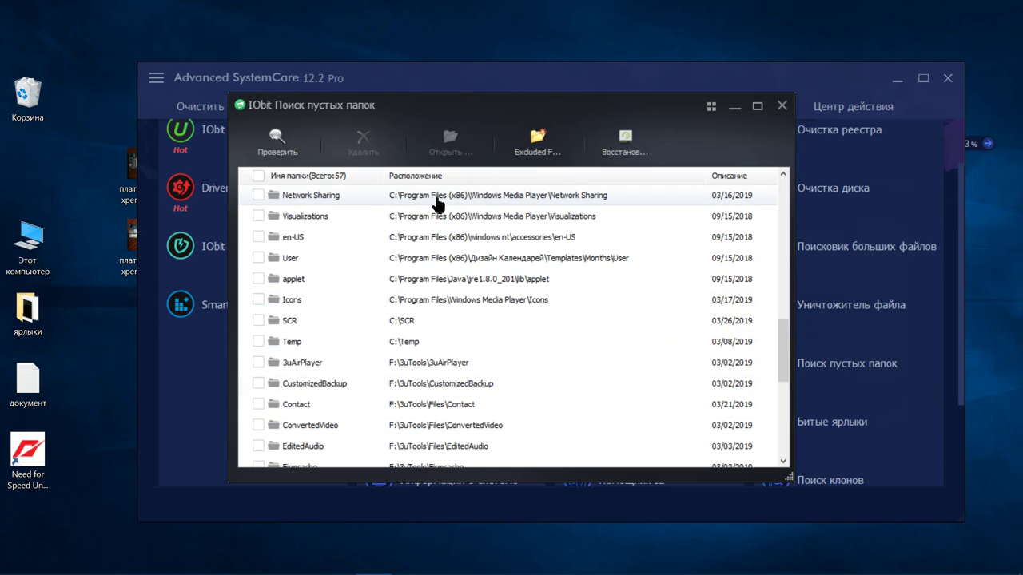
pyautogui.click(258, 176)
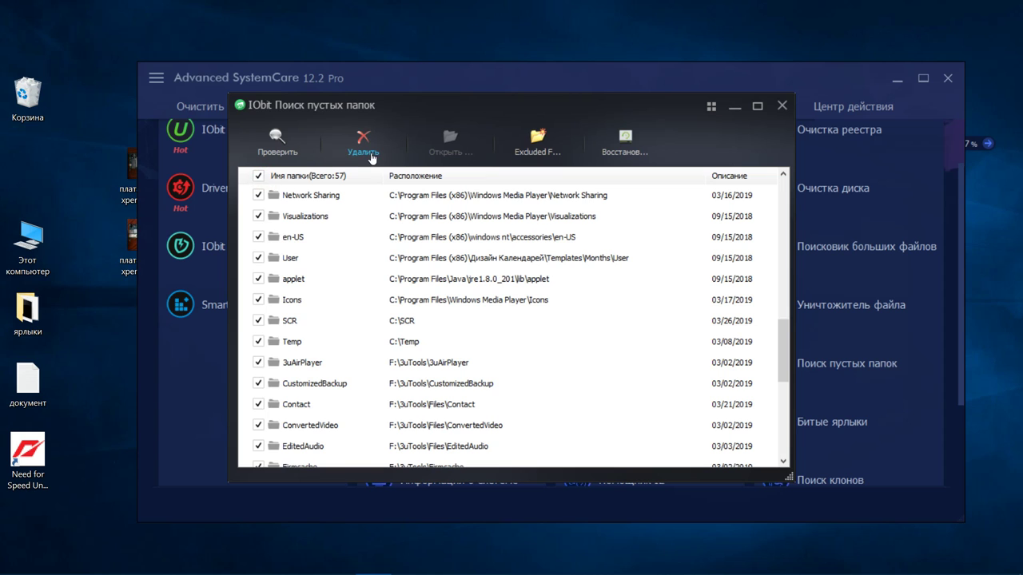
pyautogui.scroll(-5, 345, 264)
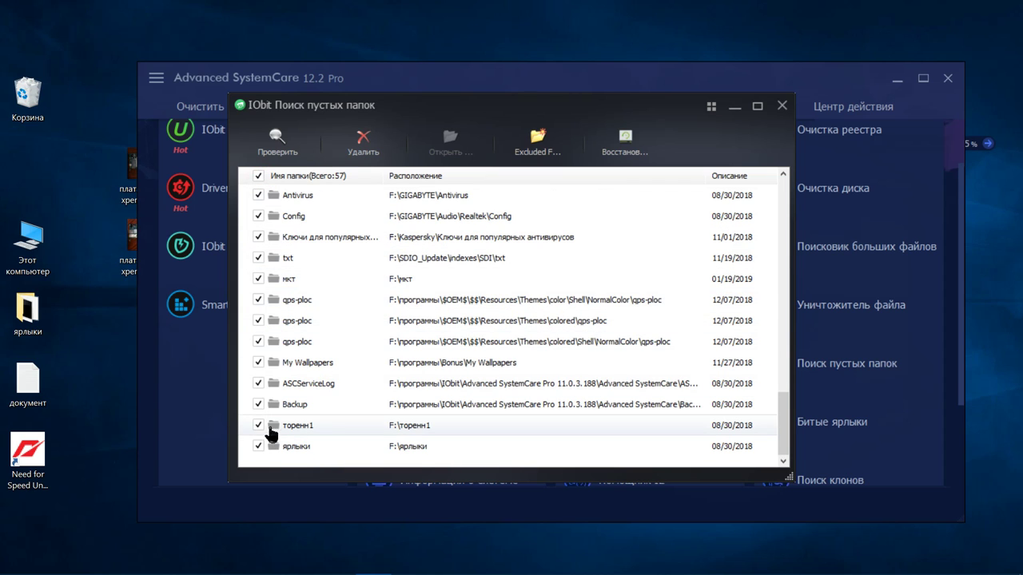
pyautogui.click(257, 425)
pyautogui.scroll(6, 318, 431)
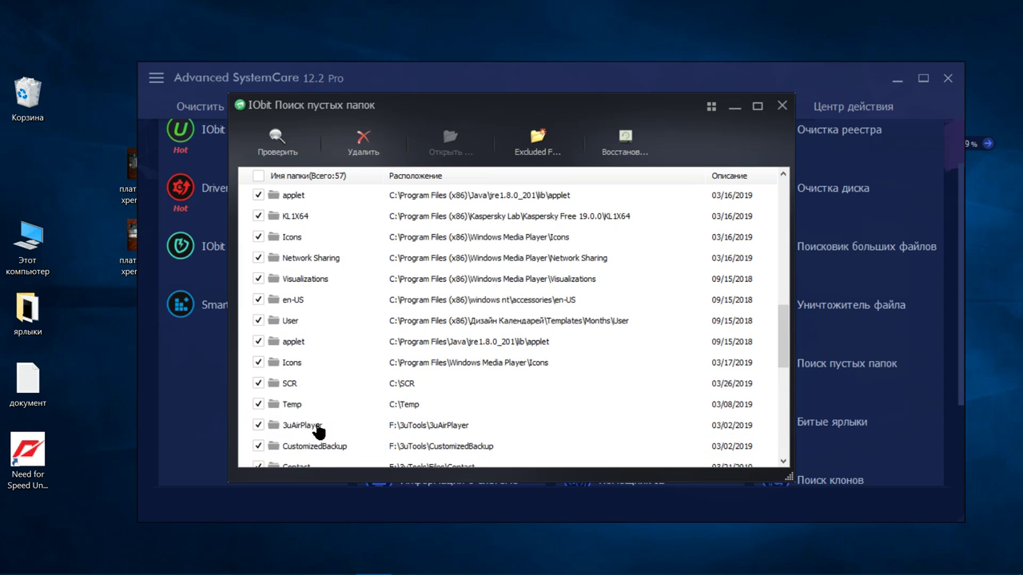
pyautogui.scroll(-1, 317, 432)
pyautogui.scroll(10, 317, 431)
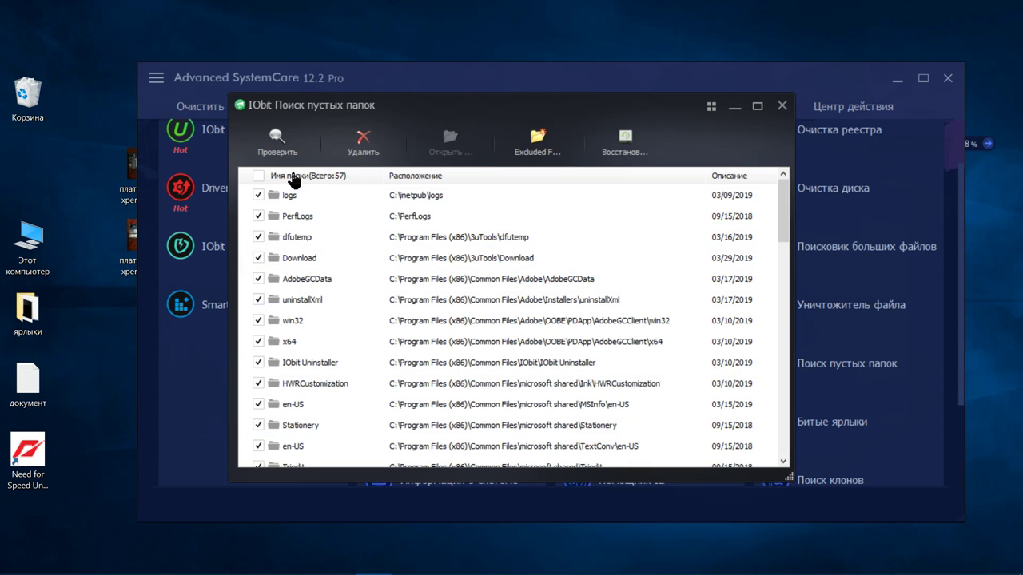
# - Start deleting the selected empty folders and answer the Kaspersky Total Security request with the choice remembered for this program
pyautogui.click(364, 146)
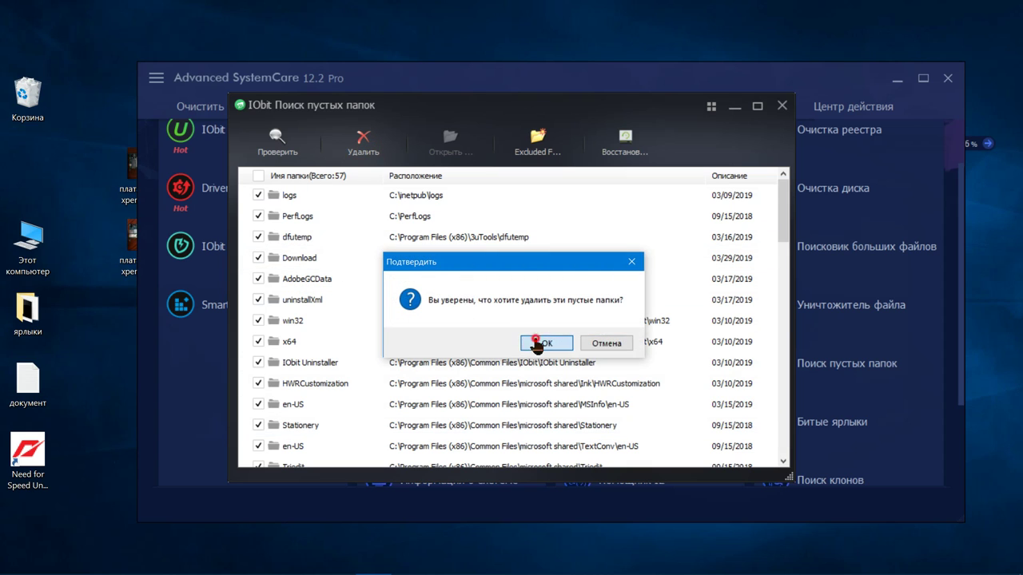
pyautogui.click(539, 344)
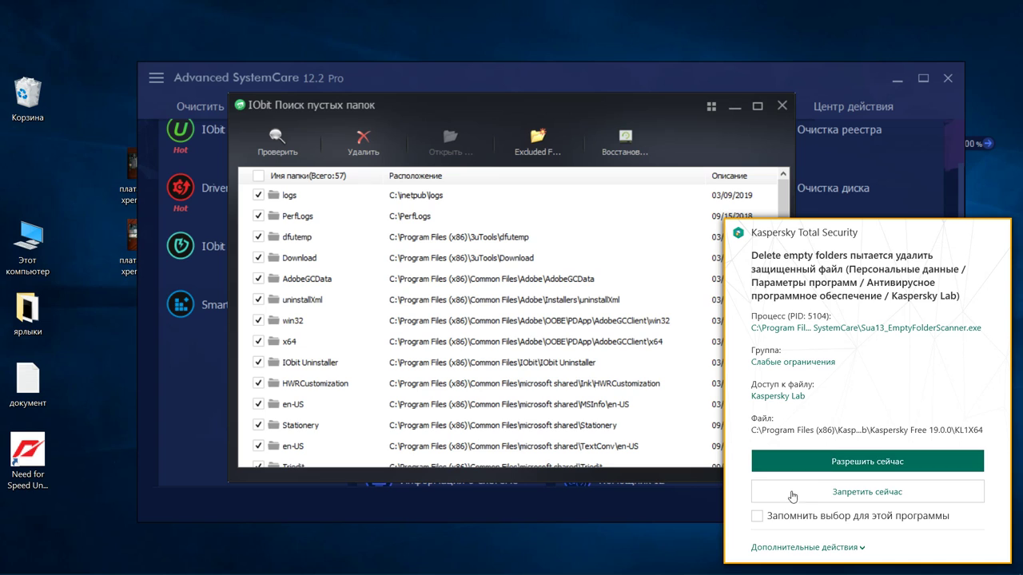
pyautogui.click(757, 518)
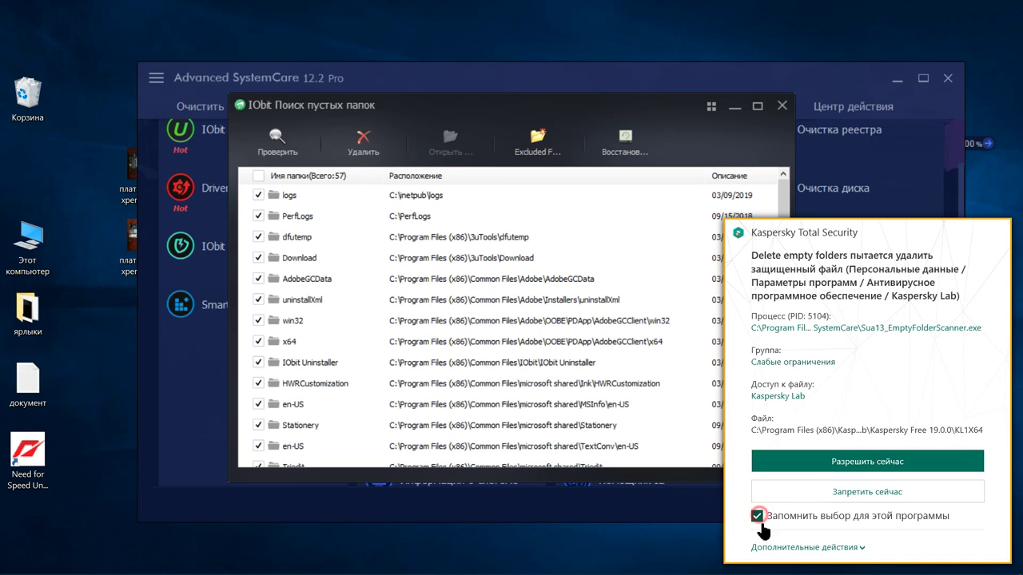
pyautogui.click(860, 549)
pyautogui.click(844, 504)
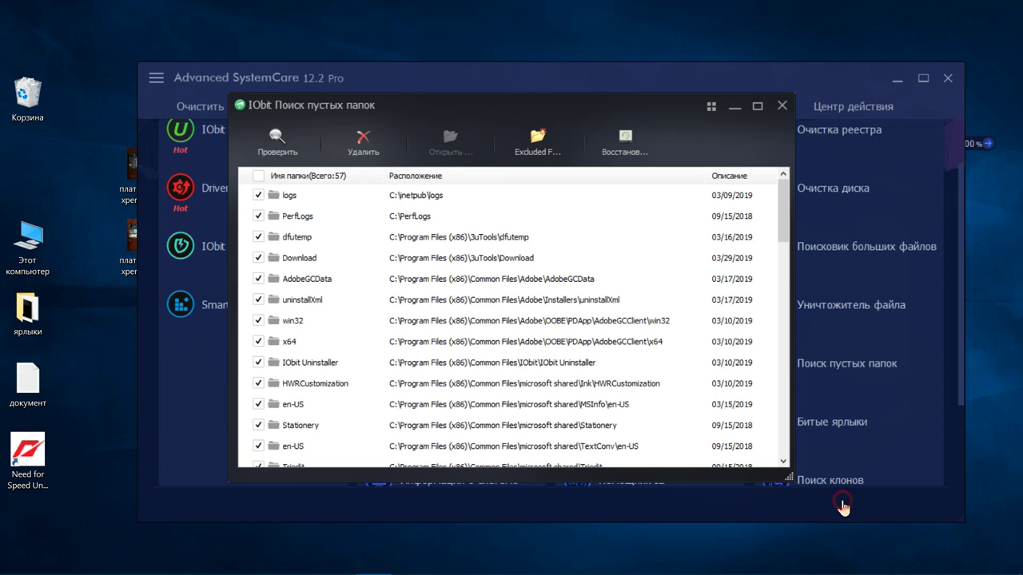
# - Delete the selected empty folders, confirming the removal, and close Поиск пустых папок
pyautogui.click(363, 144)
pyautogui.click(529, 344)
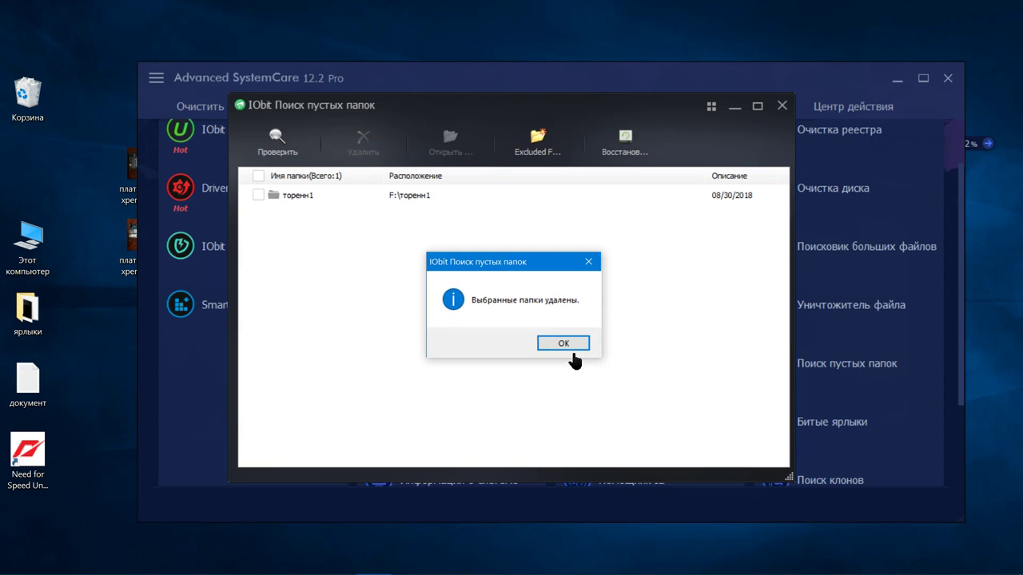
pyautogui.click(563, 343)
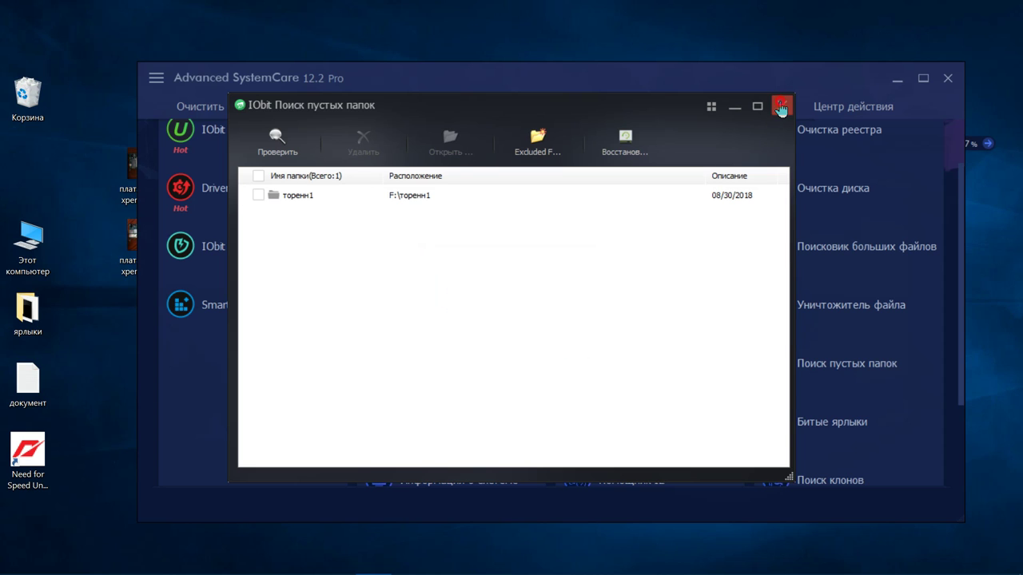
pyautogui.click(781, 106)
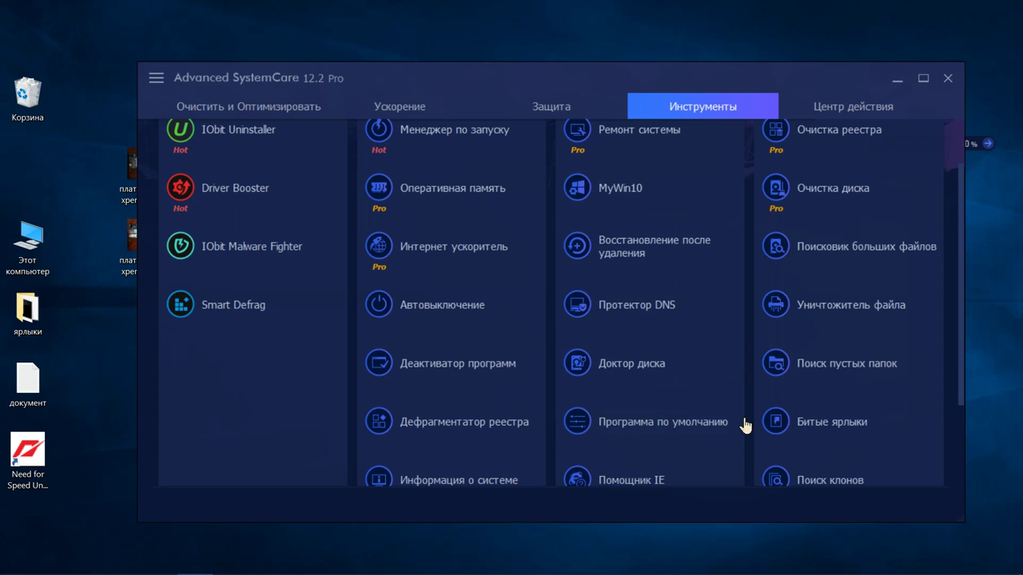
# - Open Восстановление после удаления, look over its scan areas and folder choice, and close it without scanning
pyautogui.click(627, 245)
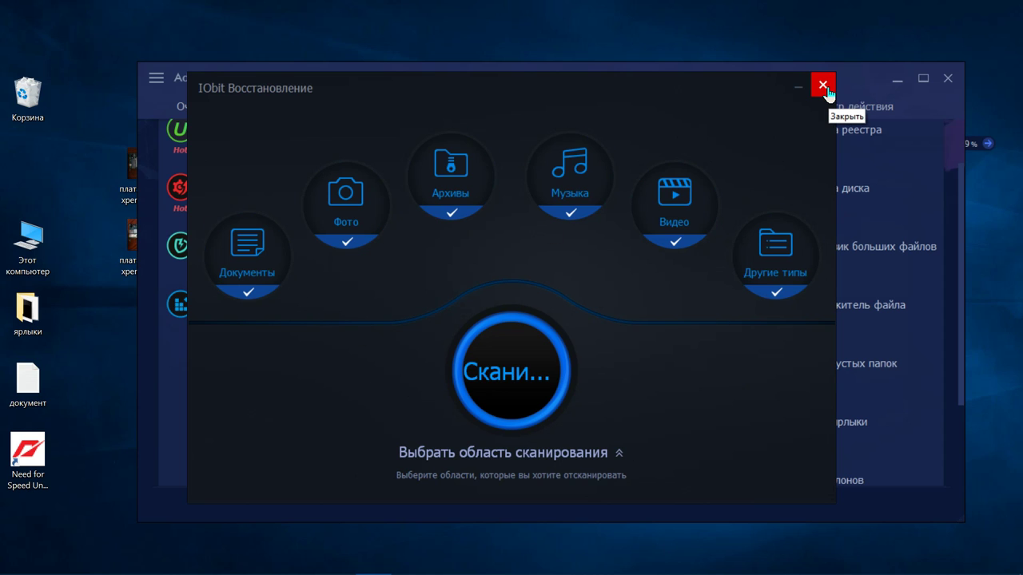
pyautogui.click(619, 455)
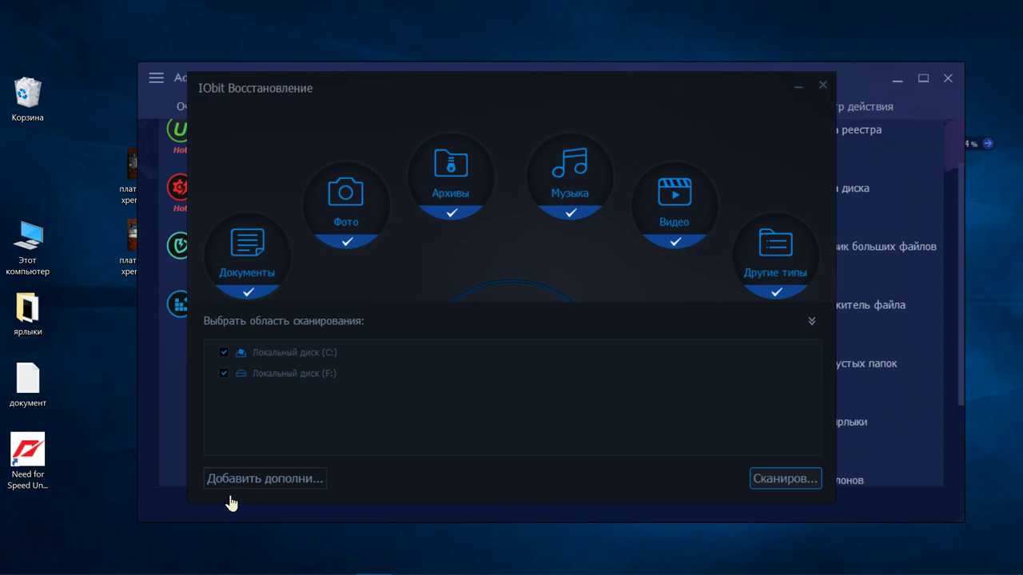
pyautogui.click(273, 479)
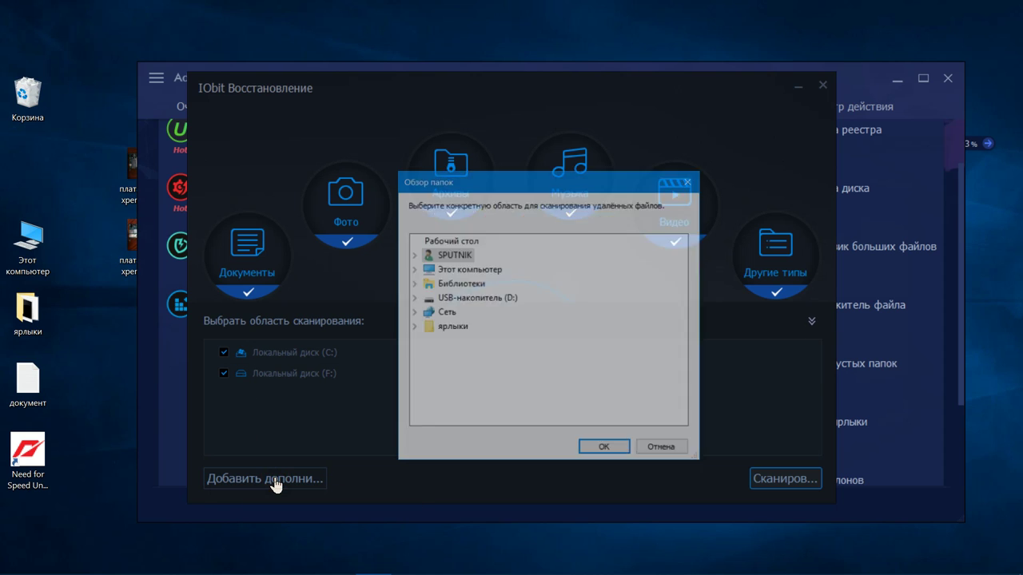
pyautogui.click(661, 450)
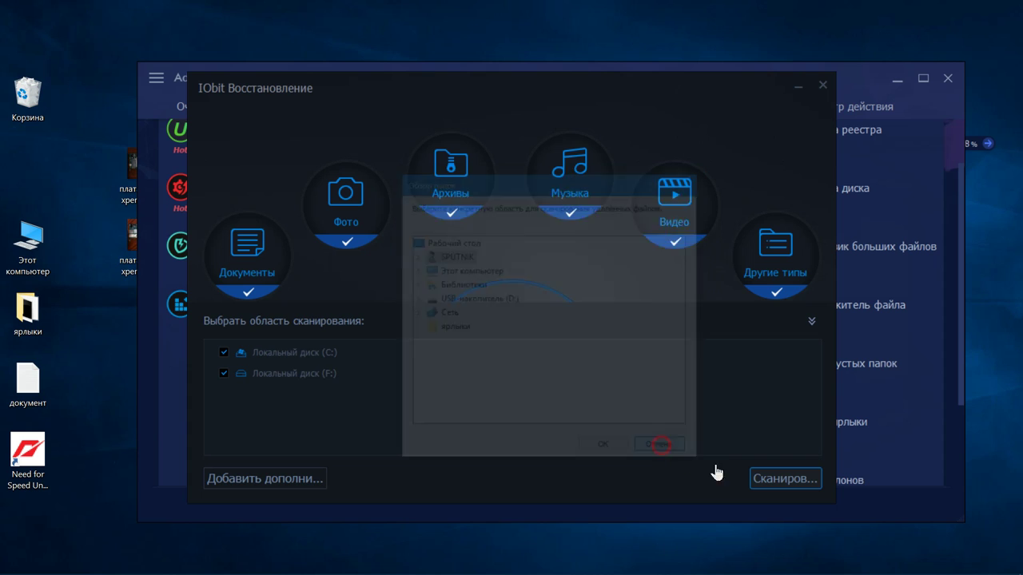
pyautogui.click(821, 88)
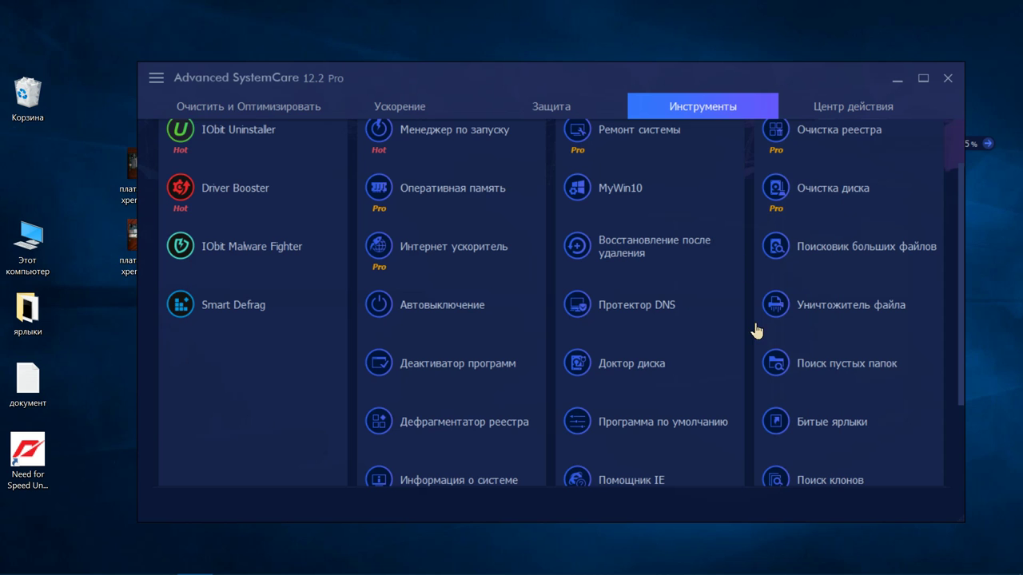
# - Open Уничтожитель файла, look through its Файлы, Папка and Корзина options, and close it without shredding anything
pyautogui.click(798, 315)
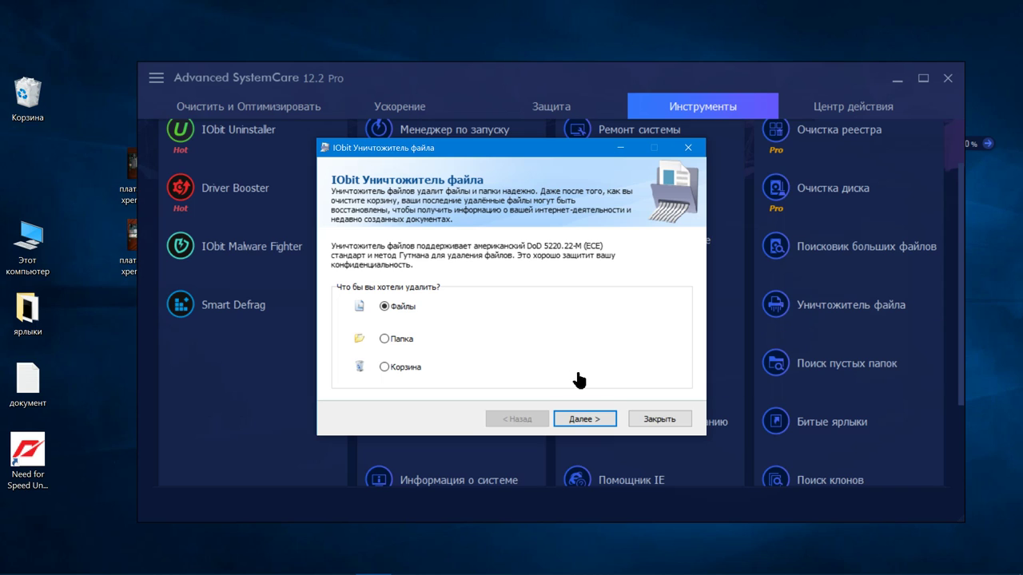
pyautogui.click(384, 339)
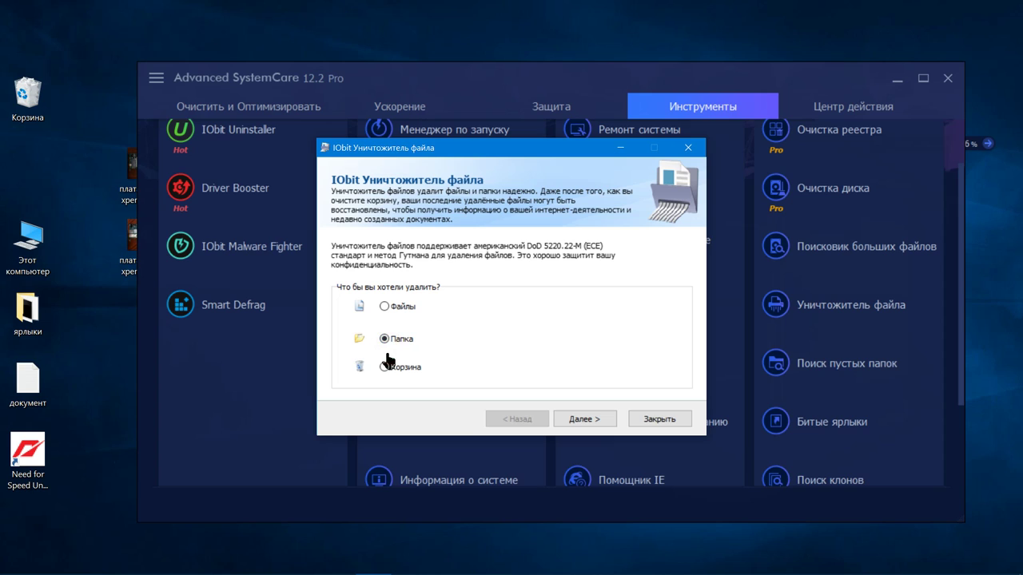
pyautogui.click(385, 368)
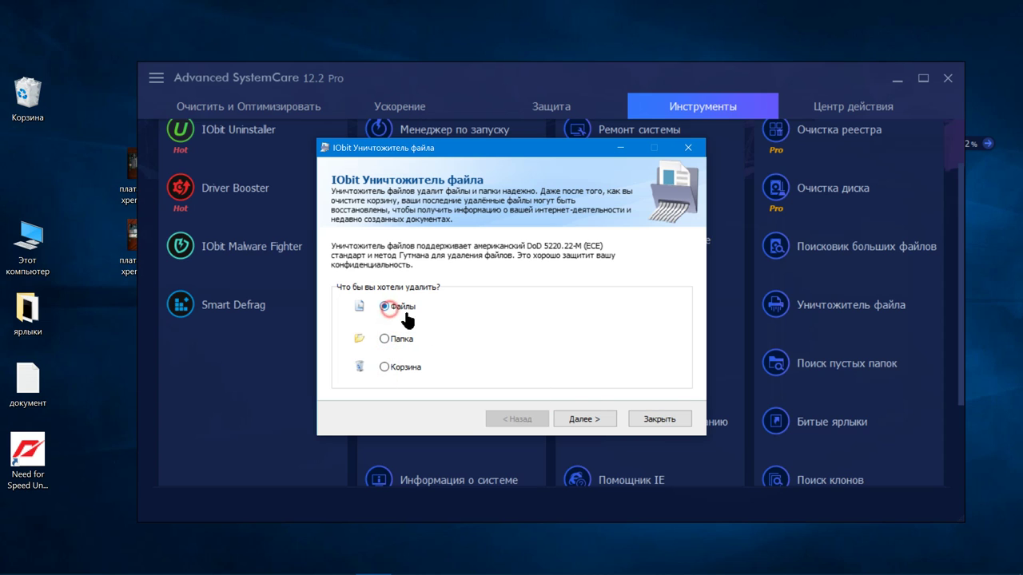
pyautogui.click(683, 421)
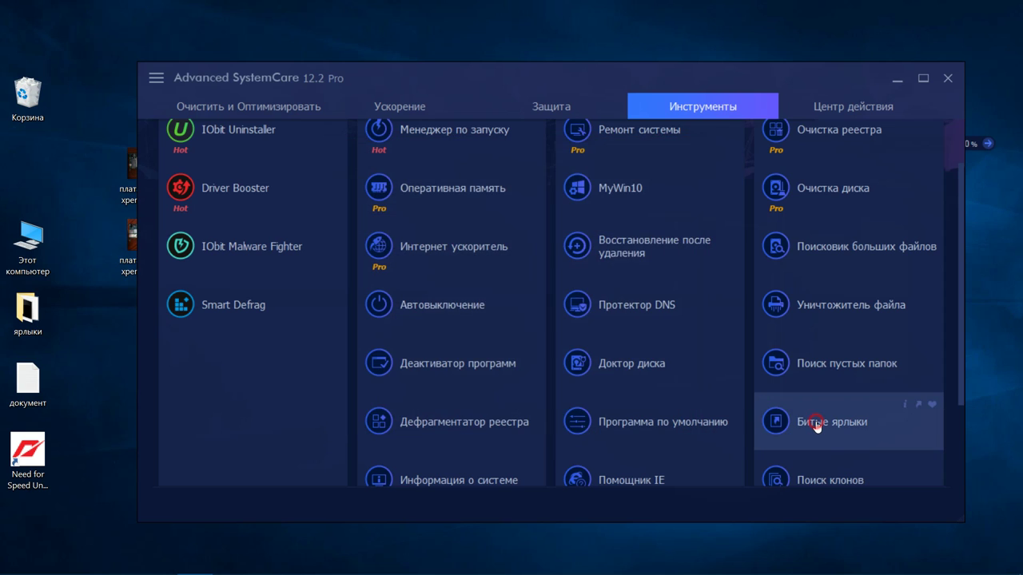
# - Scan local disk C: with Битые ярлыки, process all the broken shortcuts found and close the tool
pyautogui.click(816, 428)
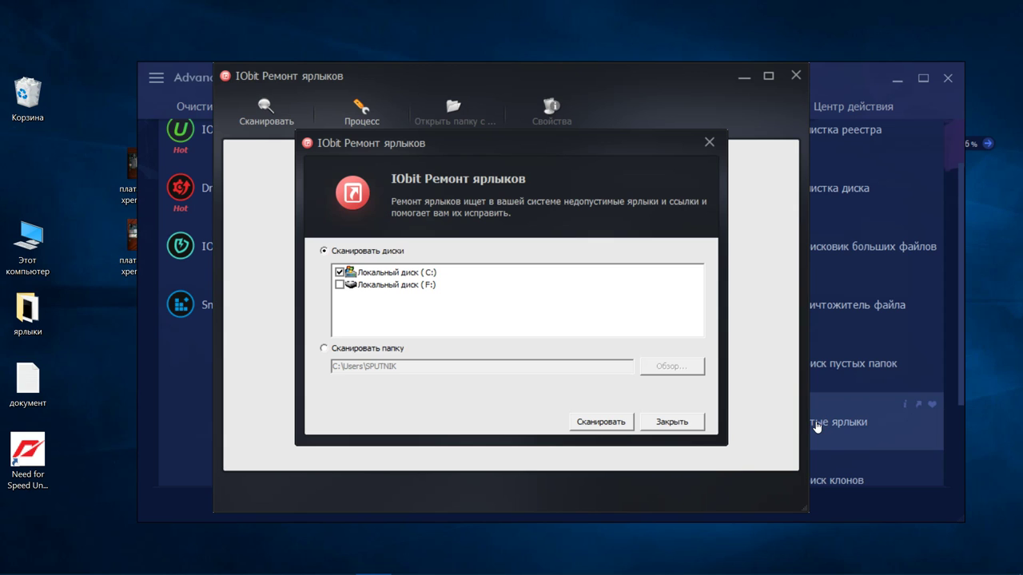
pyautogui.click(617, 424)
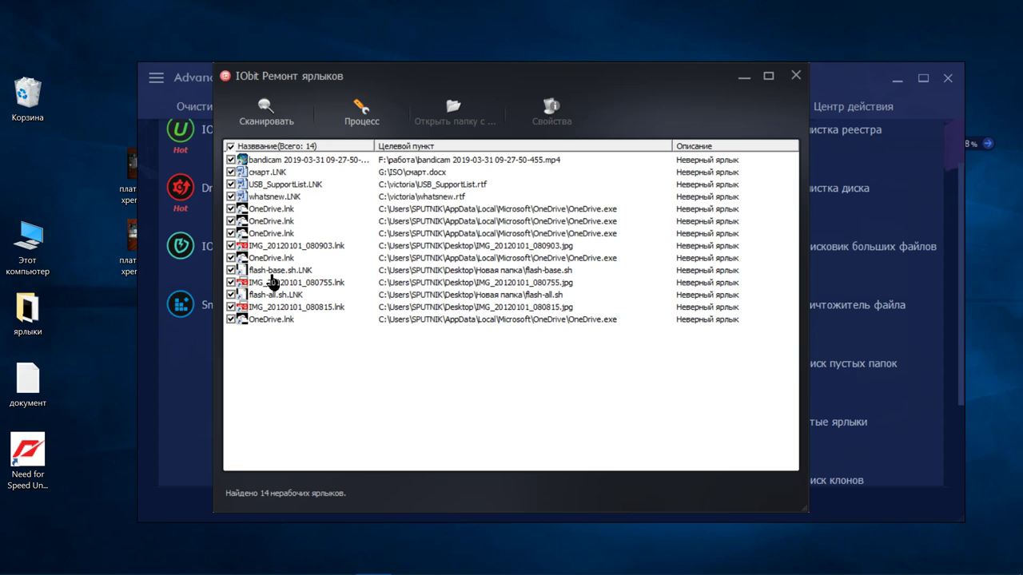
pyautogui.click(346, 120)
pyautogui.click(365, 138)
pyautogui.click(554, 338)
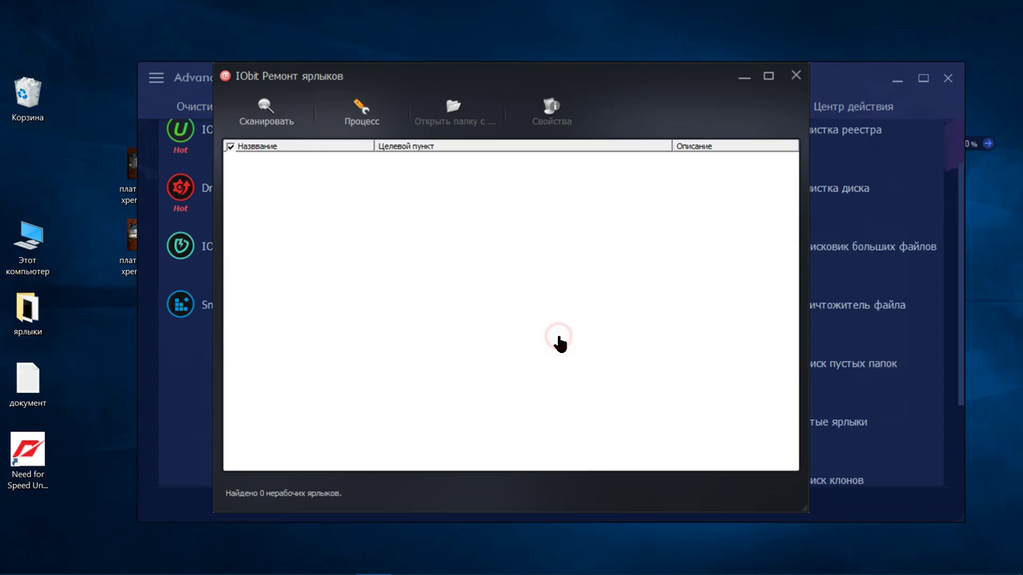
pyautogui.click(796, 78)
pyautogui.scroll(-1, 678, 313)
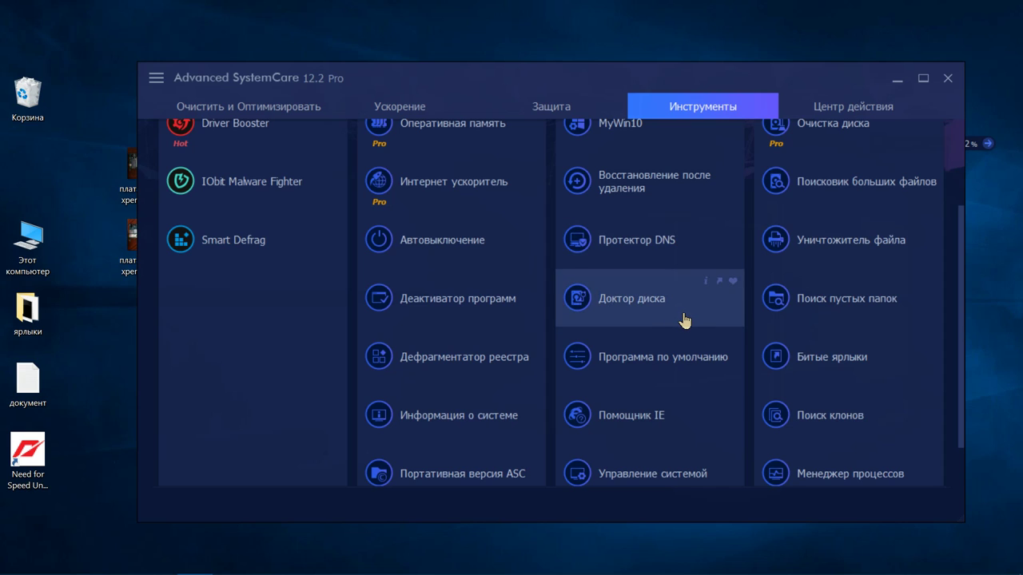
pyautogui.scroll(-1, 679, 322)
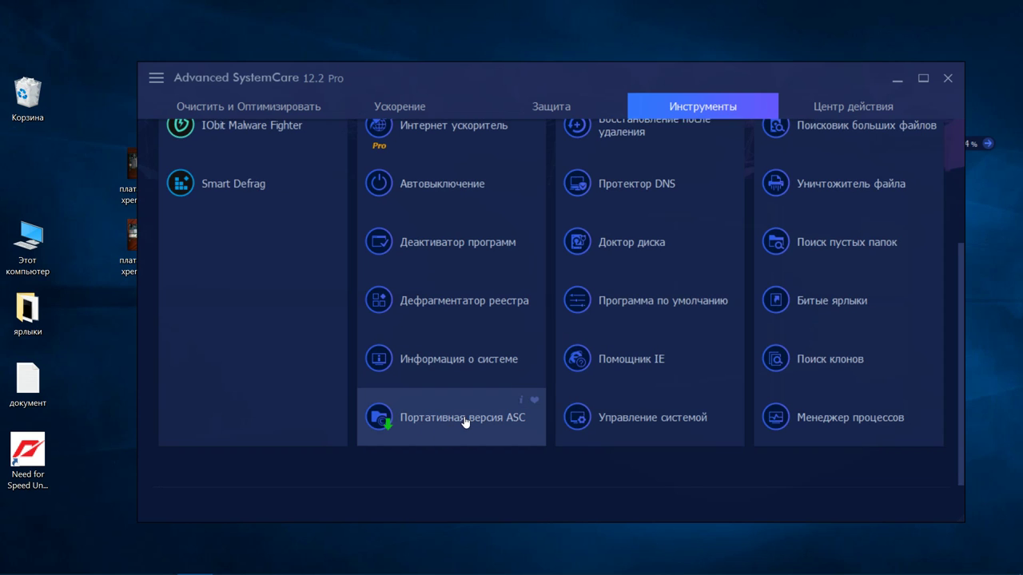
pyautogui.scroll(3, 464, 422)
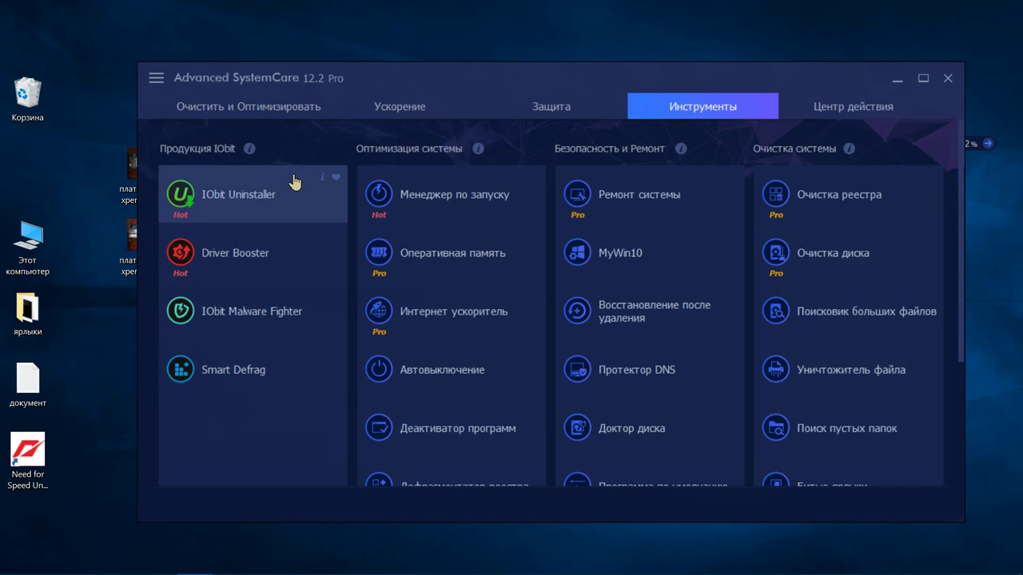
# - In Центр действия, stop ignoring the Google Chrome update, ignore it again and show the exclusive VIP product offers
pyautogui.click(839, 108)
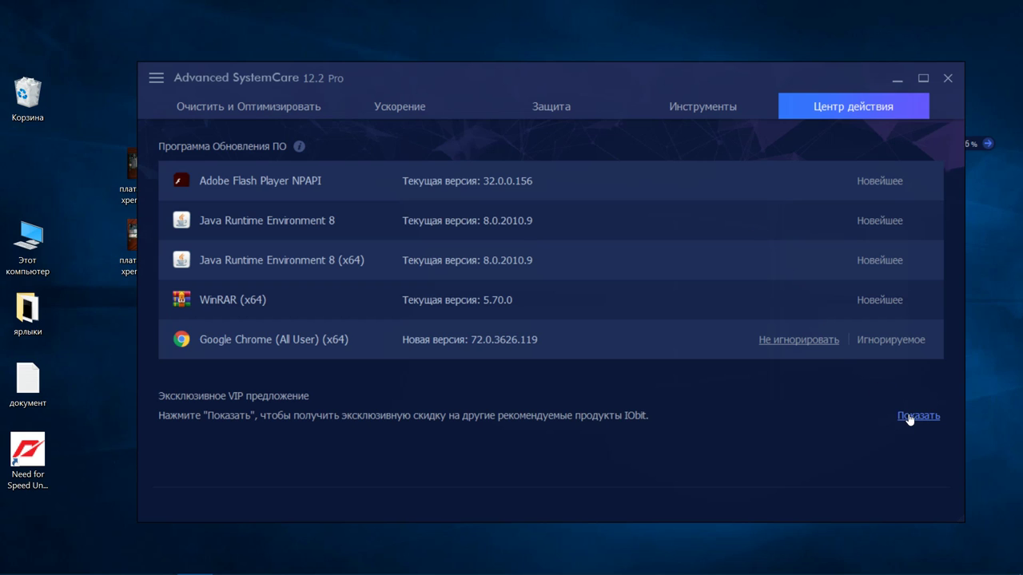
pyautogui.click(826, 342)
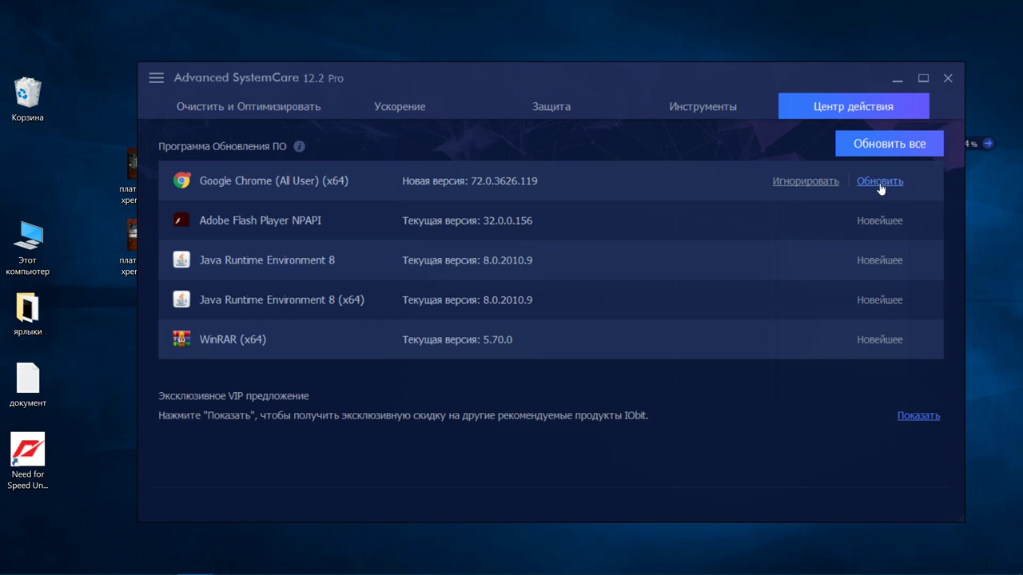
pyautogui.click(824, 183)
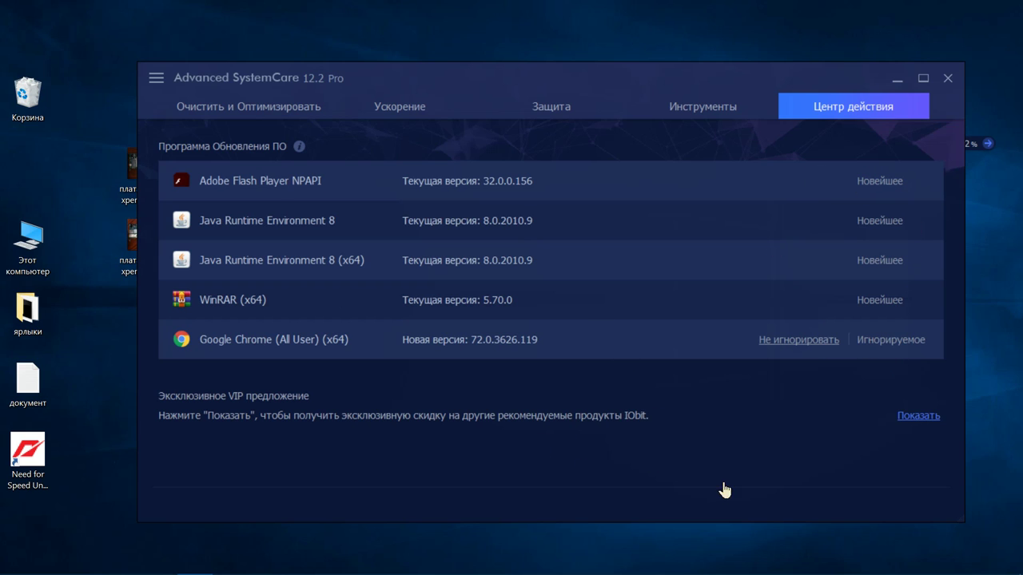
pyautogui.click(916, 417)
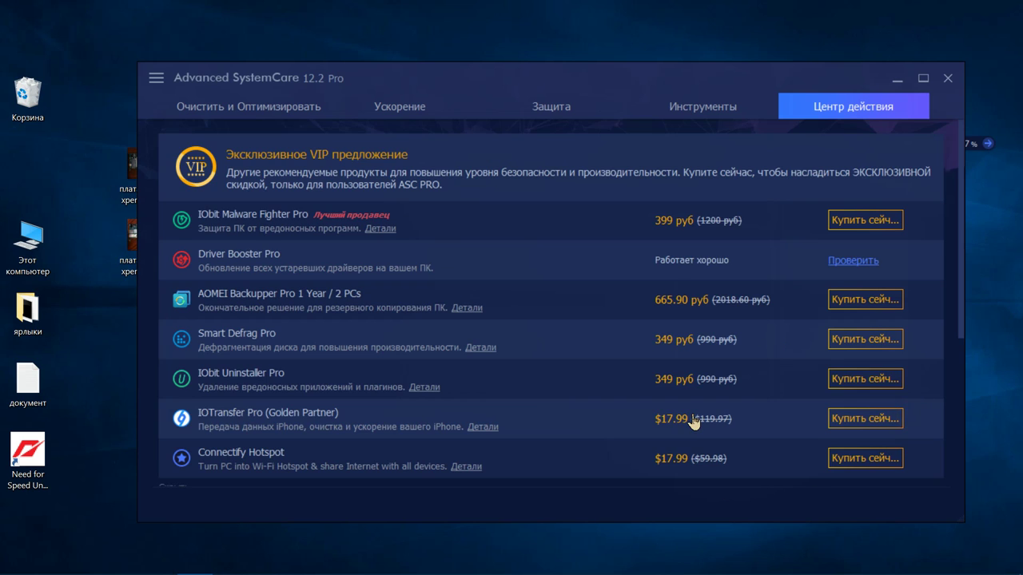
# - Look through the VIP product offers in Центр действия and stop ignoring the Google Chrome update in Программа Обновления ПО
pyautogui.scroll(-5, 692, 420)
pyautogui.scroll(3, 694, 422)
pyautogui.scroll(-2, 693, 422)
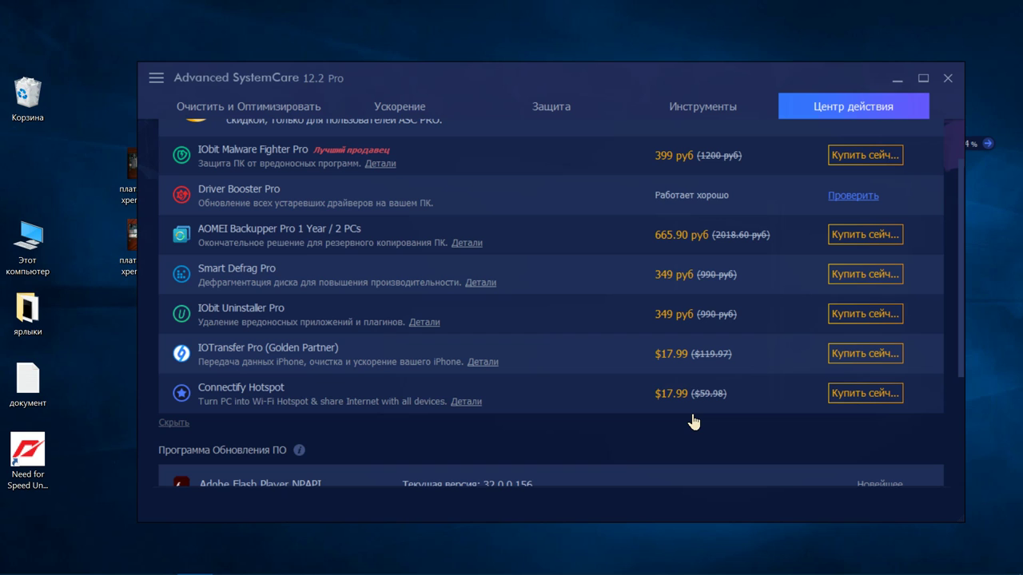
pyautogui.scroll(2, 696, 417)
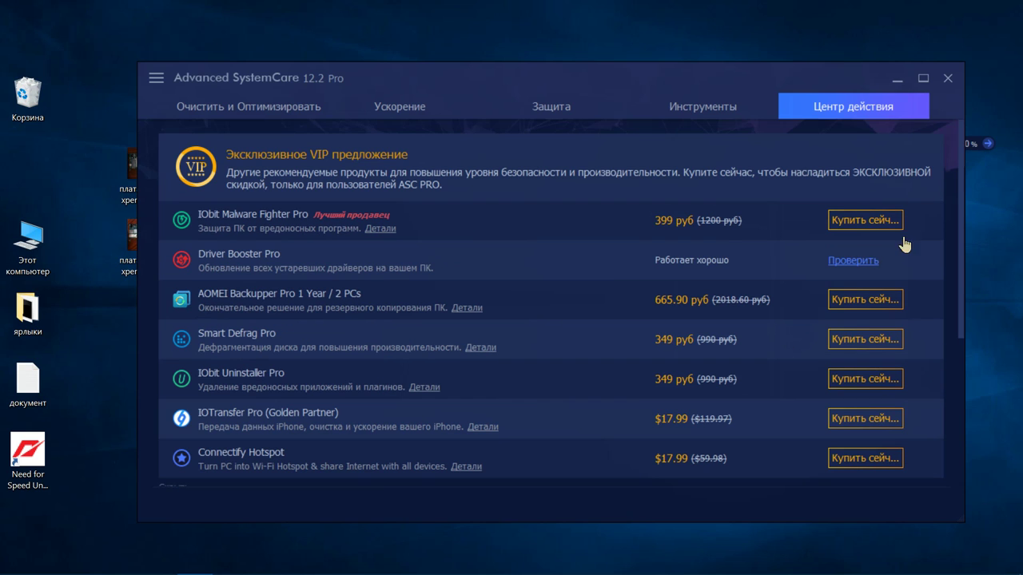
pyautogui.scroll(-5, 915, 353)
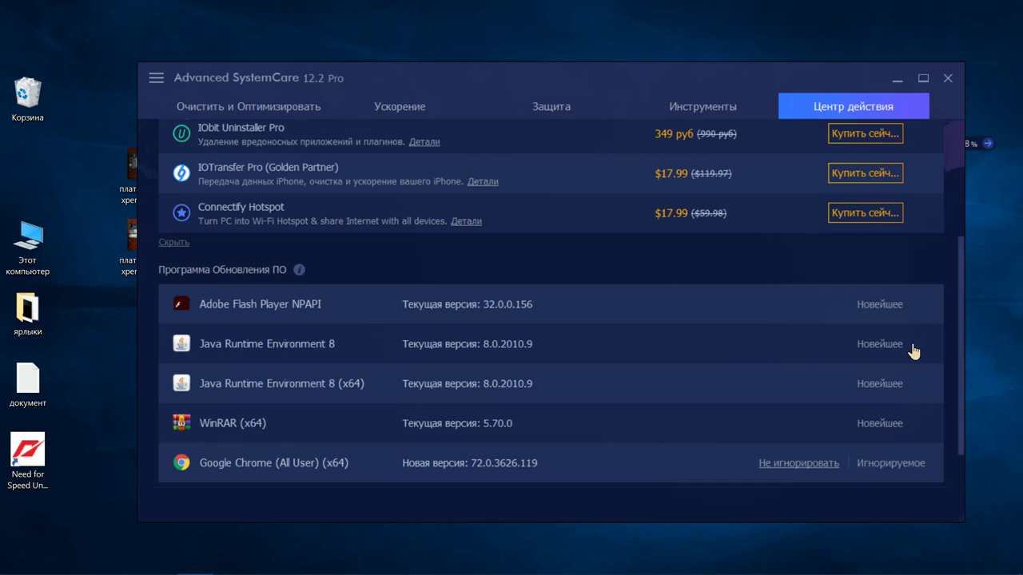
pyautogui.click(829, 464)
pyautogui.scroll(3, 882, 326)
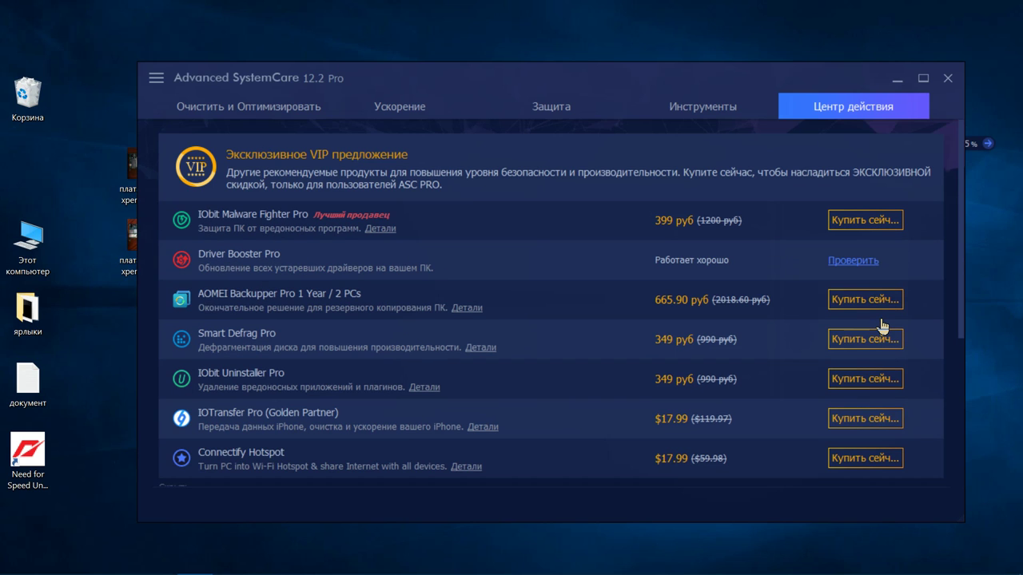
pyautogui.scroll(-3, 882, 326)
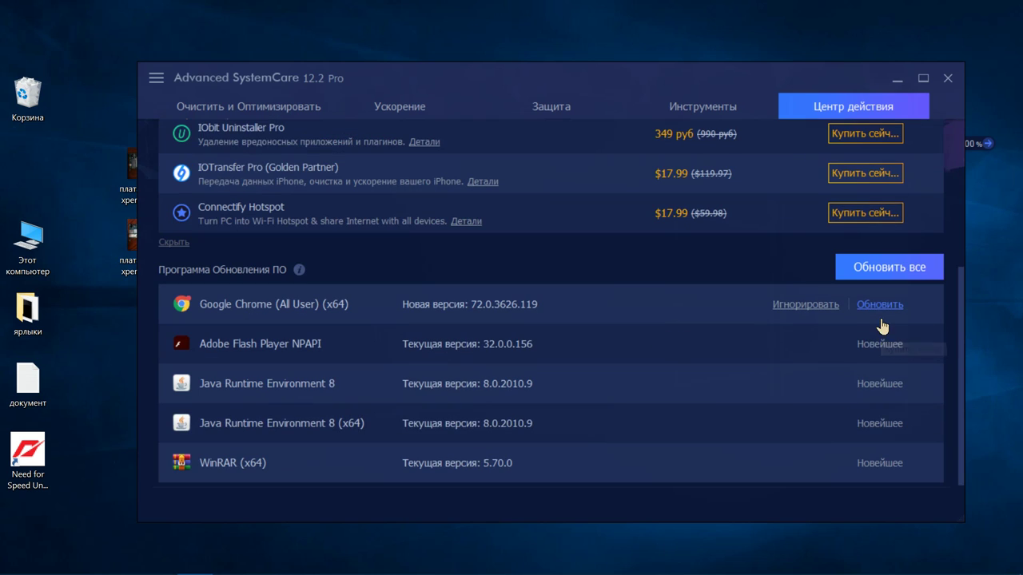
# - Run the Очистить и Оптимизировать scan with all items selected and move the program window slightly higher on the desktop
pyautogui.click(227, 110)
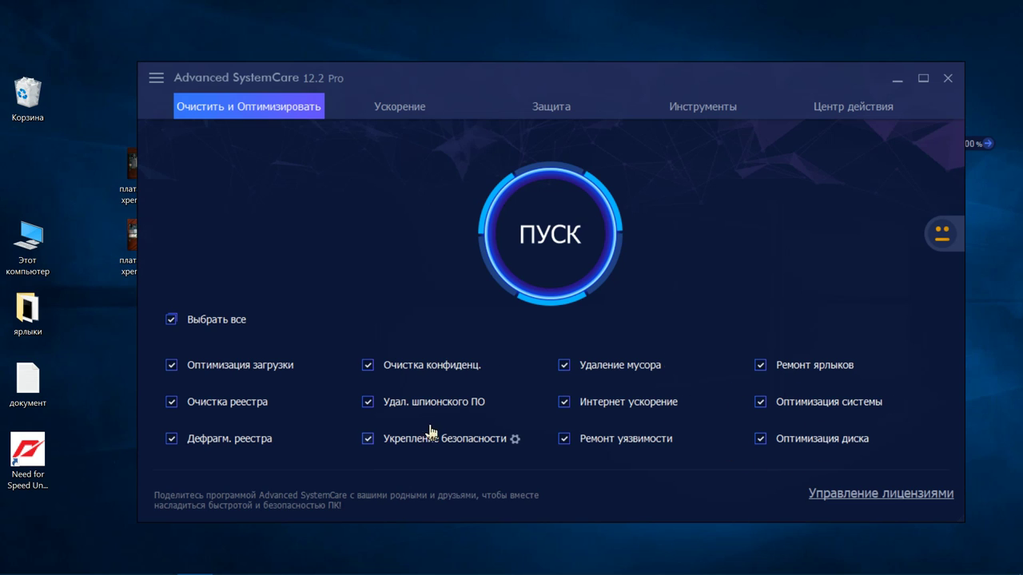
pyautogui.click(581, 240)
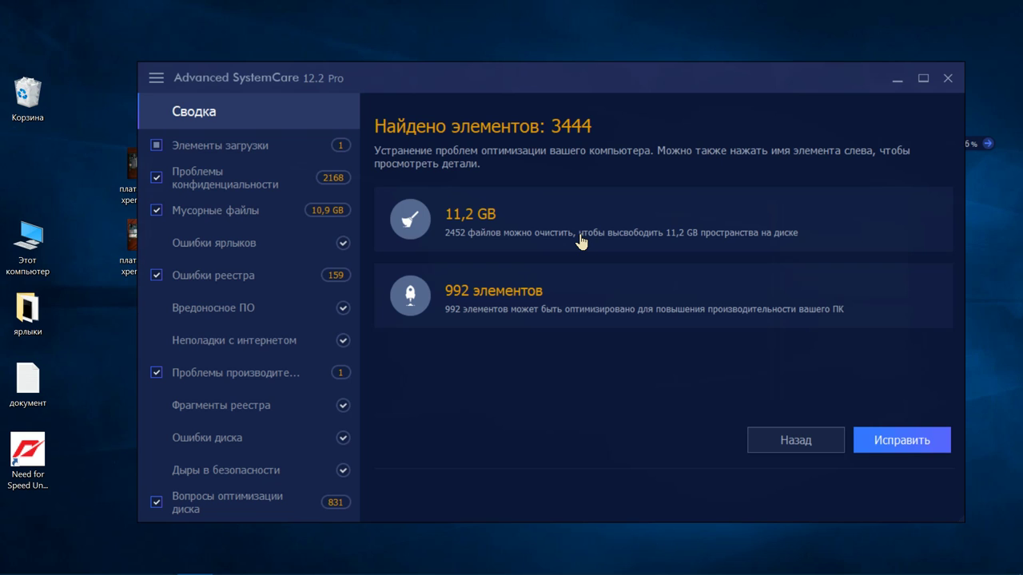
pyautogui.moveTo(521, 86); pyautogui.dragTo(512, 57)
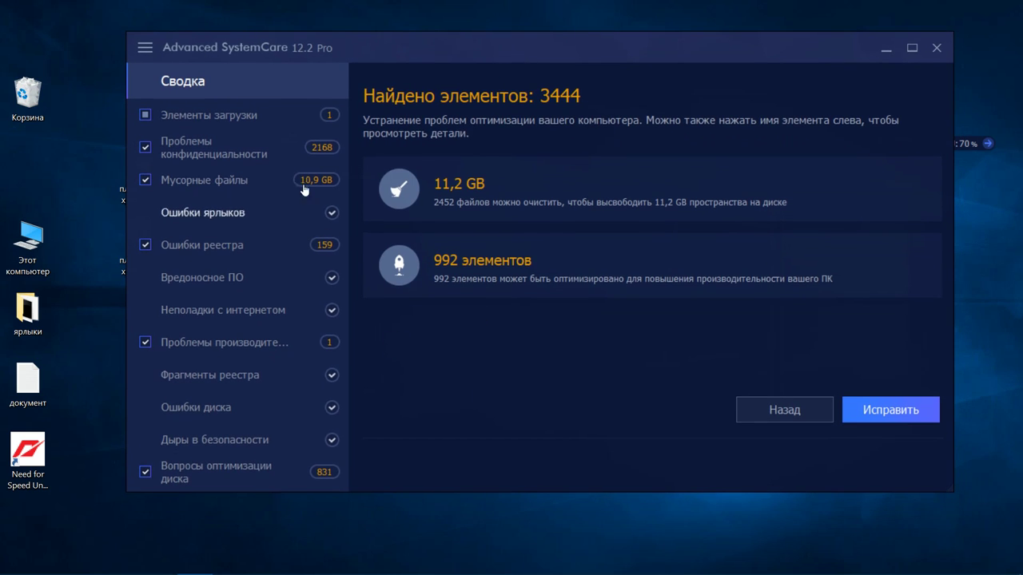
# - In Элементы загрузки, select SunJavaUpdateSched, CCleaner Smart Cleaning and Системное обновление Браузера Яндекс for optimization, leaving Sidebar762 unselected
pyautogui.click(277, 128)
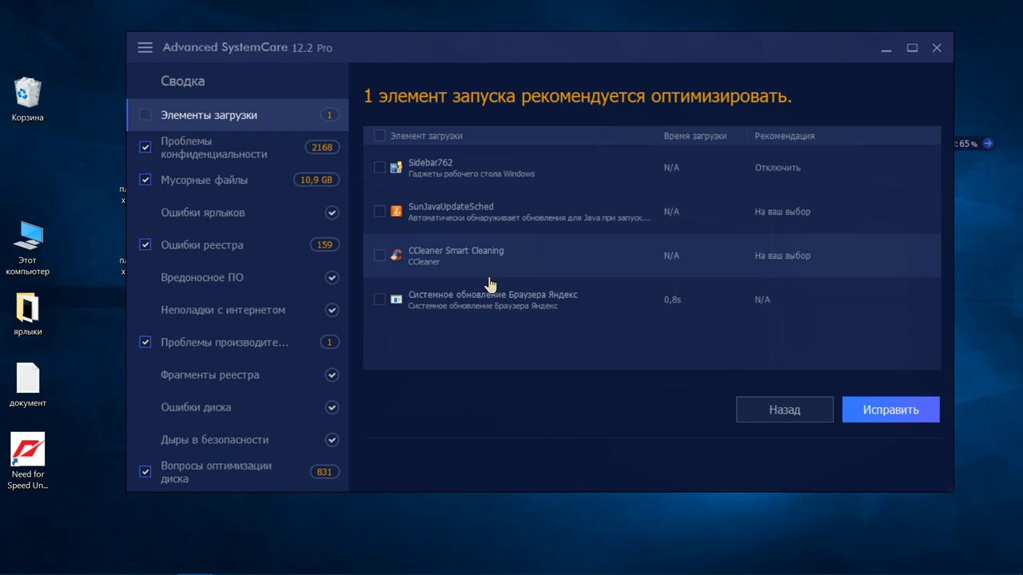
pyautogui.click(379, 212)
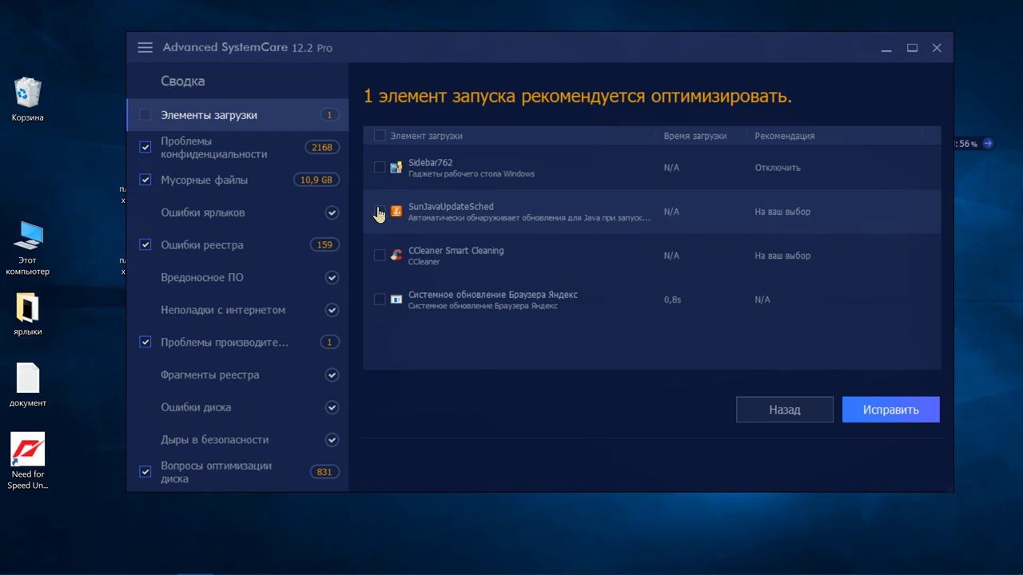
pyautogui.click(379, 256)
pyautogui.click(378, 300)
# - Review the browser, Windows and application entries listed under Проблемы конфиденциальности
pyautogui.click(237, 154)
pyautogui.scroll(-3, 437, 206)
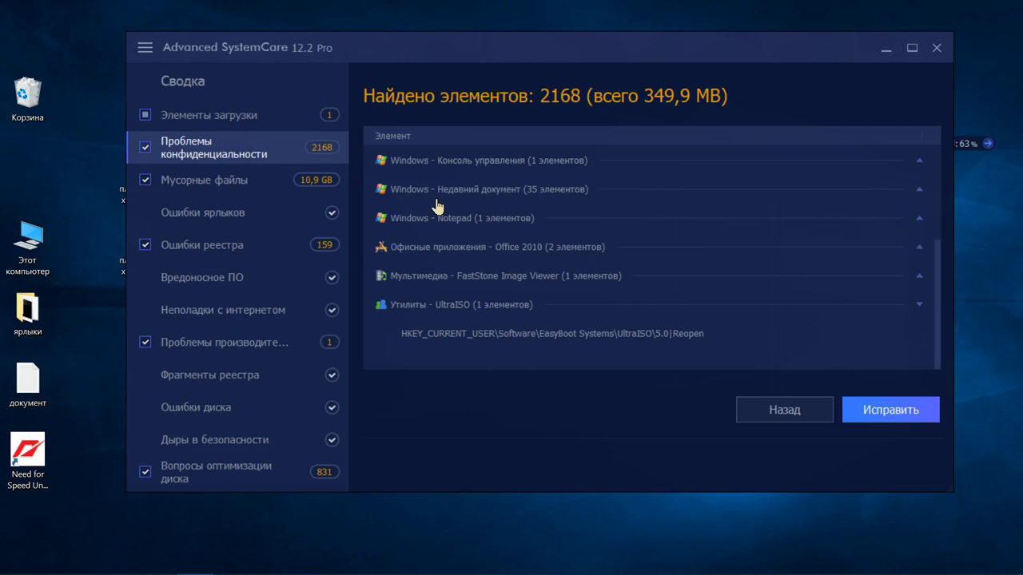
pyautogui.scroll(3, 533, 366)
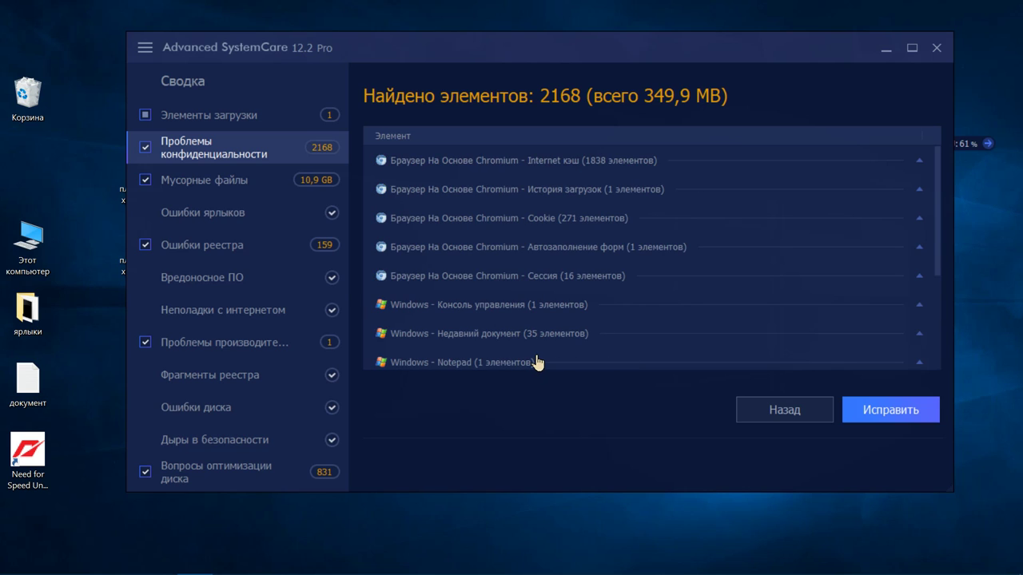
pyautogui.scroll(-3, 536, 364)
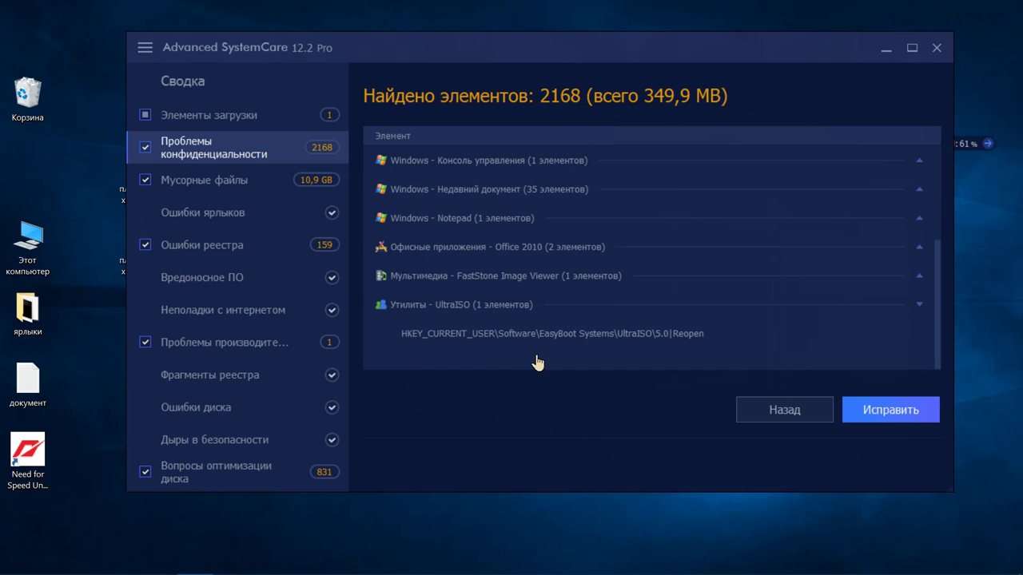
# - Review the Мусорные файлы list, from the Windows recycle bin and temporary files to the thumbnail cache files
pyautogui.click(270, 183)
pyautogui.scroll(-2, 526, 252)
pyautogui.scroll(-5, 525, 252)
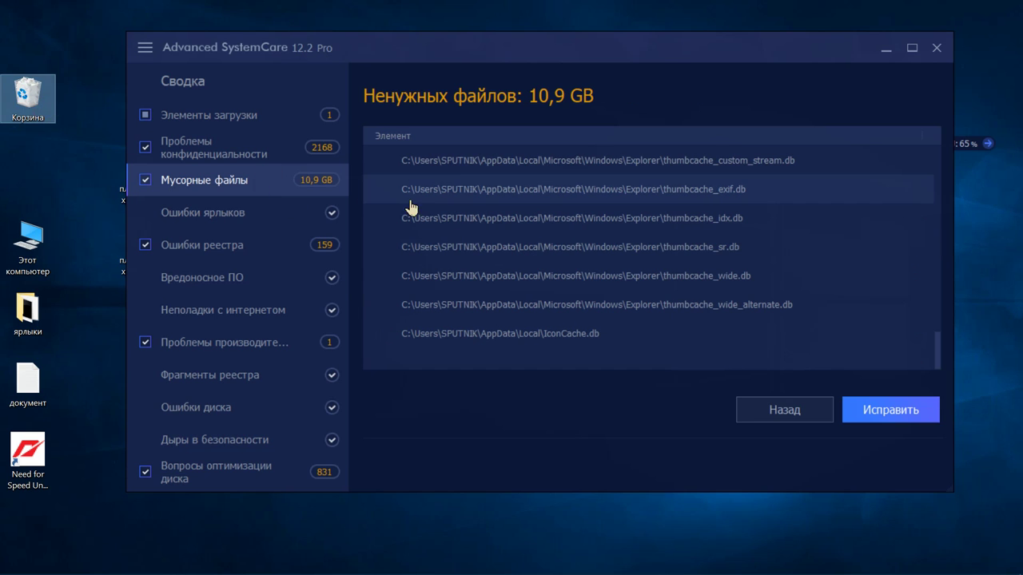
pyautogui.scroll(10, 427, 205)
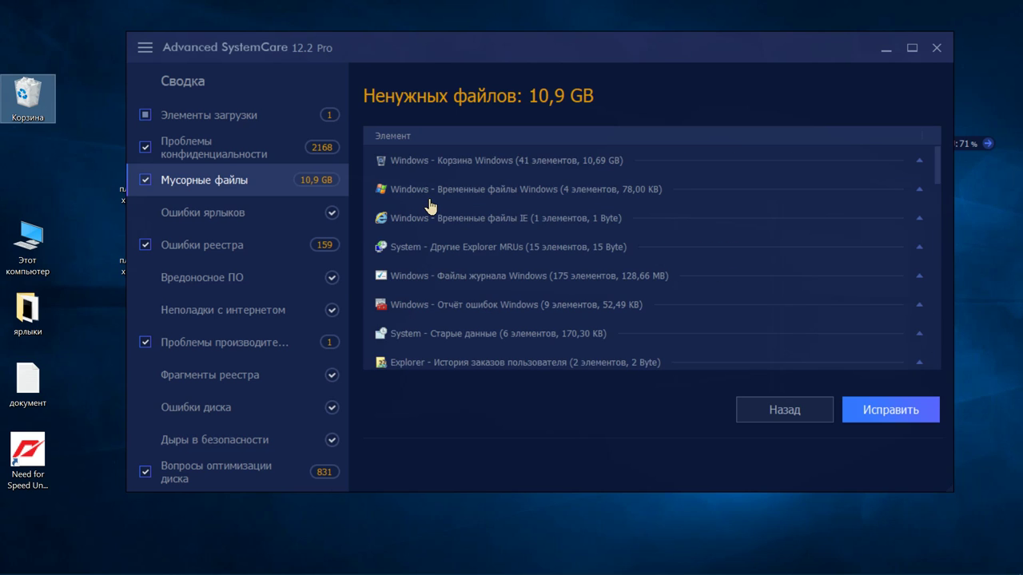
pyautogui.scroll(-10, 429, 206)
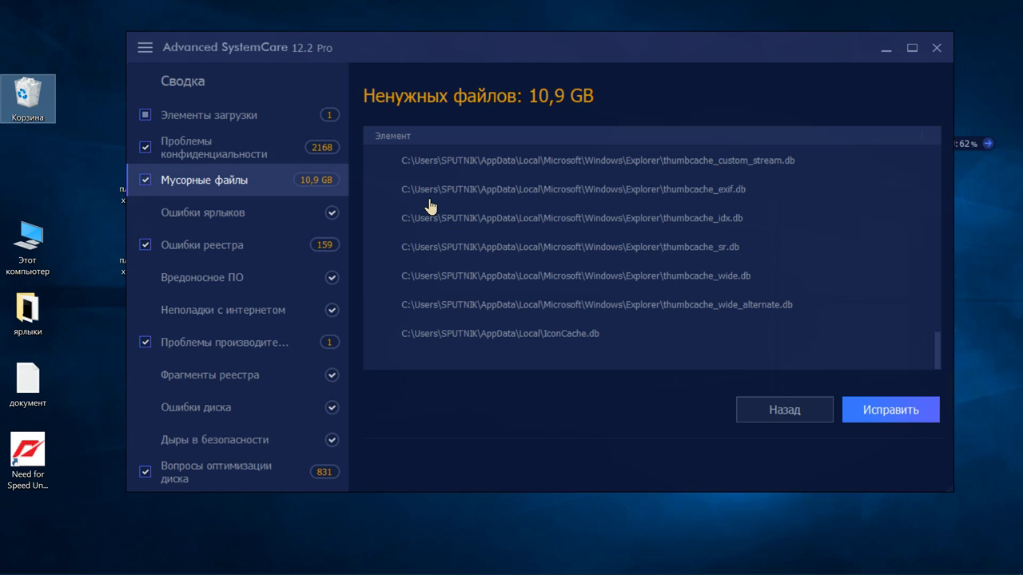
pyautogui.scroll(5, 430, 206)
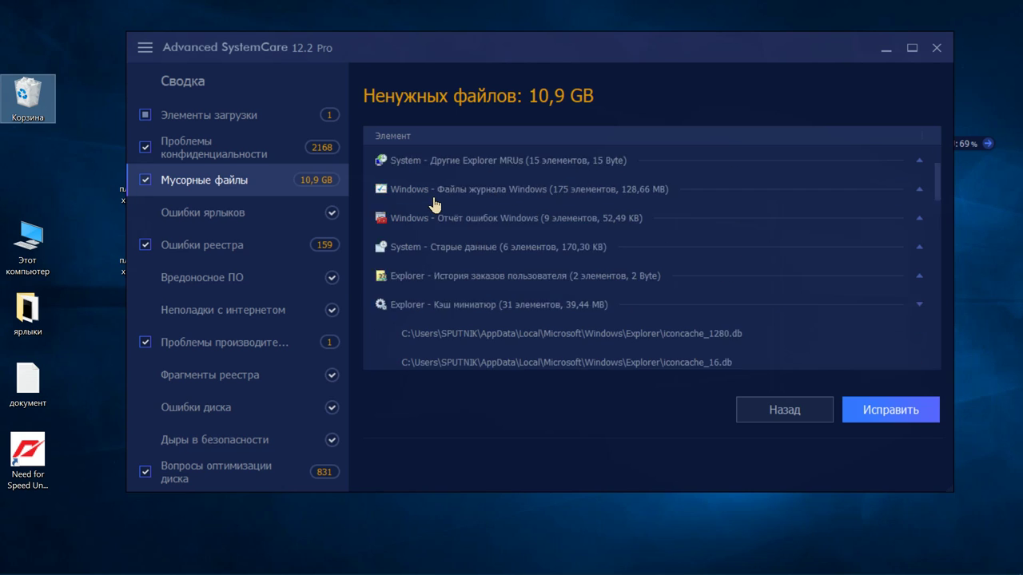
pyautogui.scroll(-3, 435, 205)
pyautogui.scroll(-7, 434, 205)
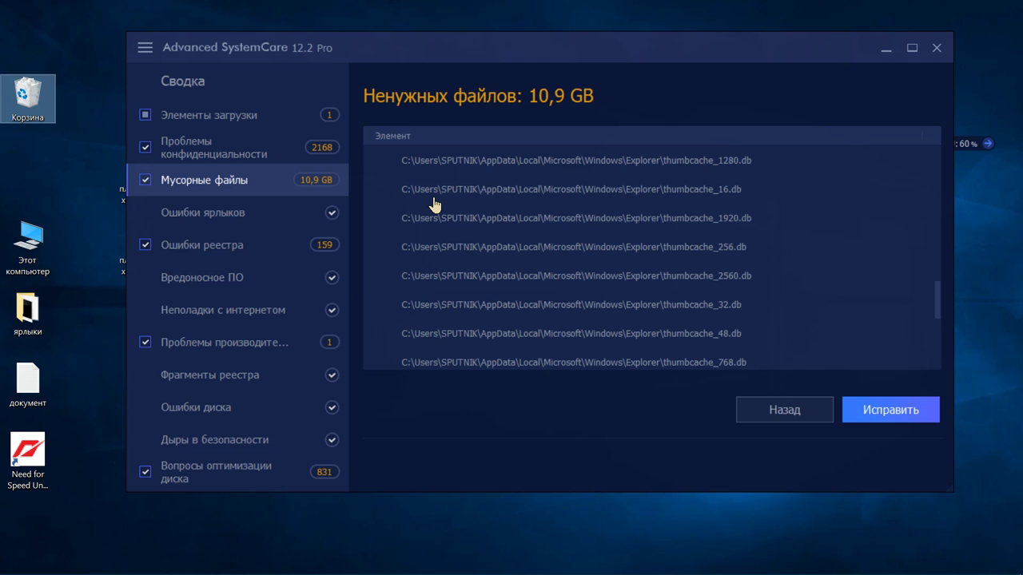
pyautogui.scroll(10, 668, 329)
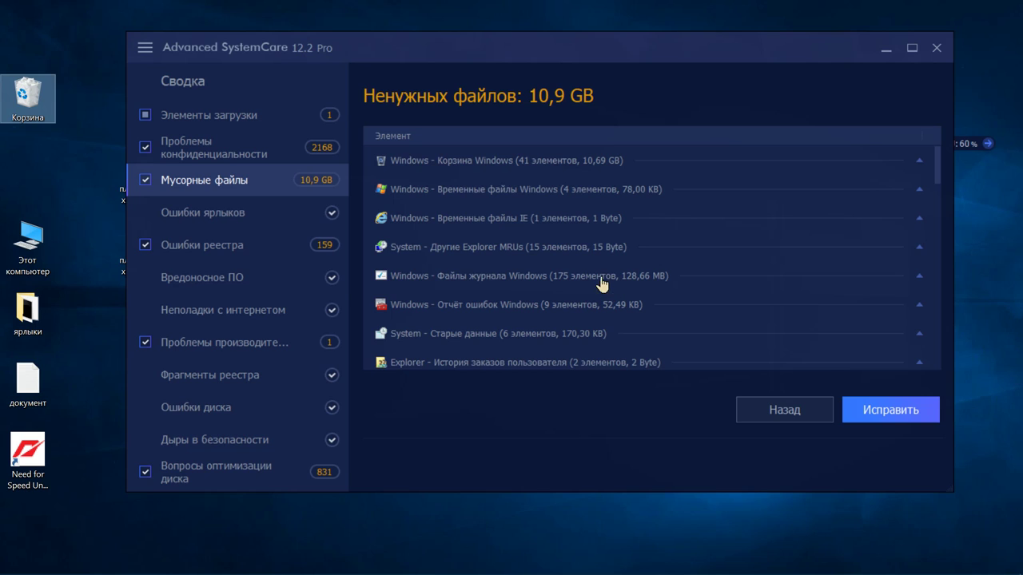
# - Check the Ошибки ярлыков results and review the registry key groups listed under Ошибки реестра
pyautogui.click(231, 214)
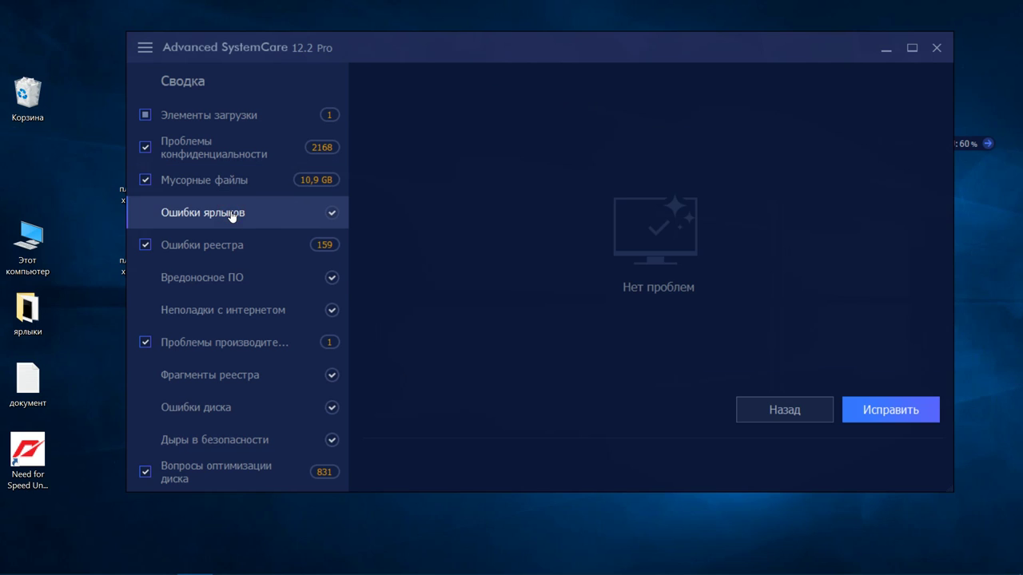
pyautogui.click(239, 246)
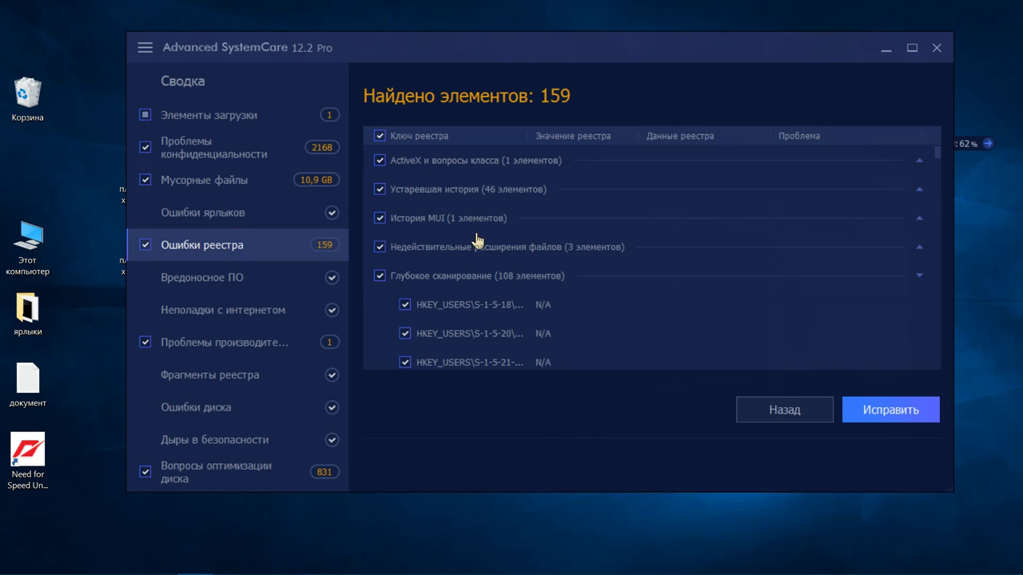
pyautogui.scroll(-3, 480, 243)
pyautogui.scroll(-10, 481, 250)
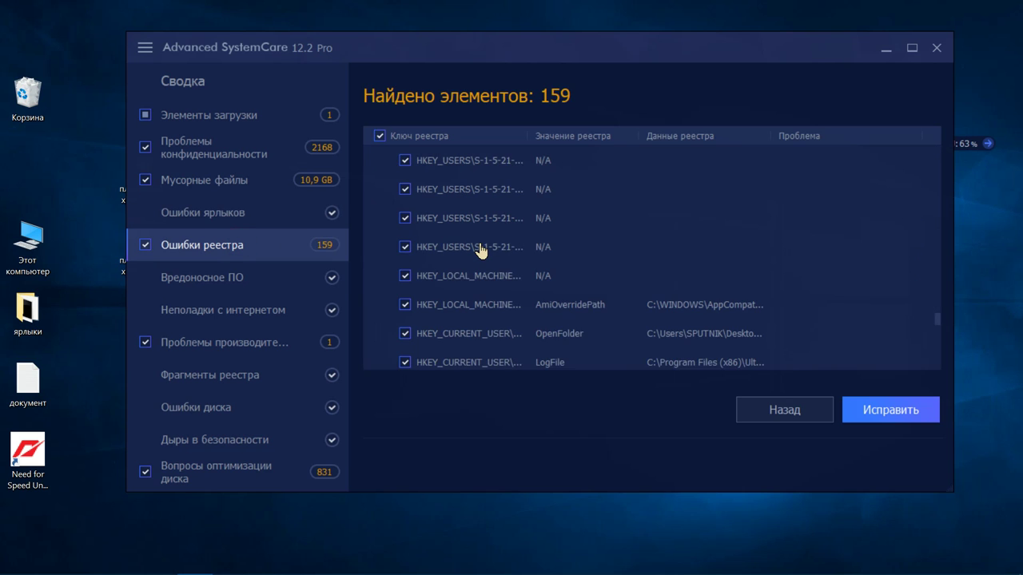
pyautogui.scroll(8, 480, 251)
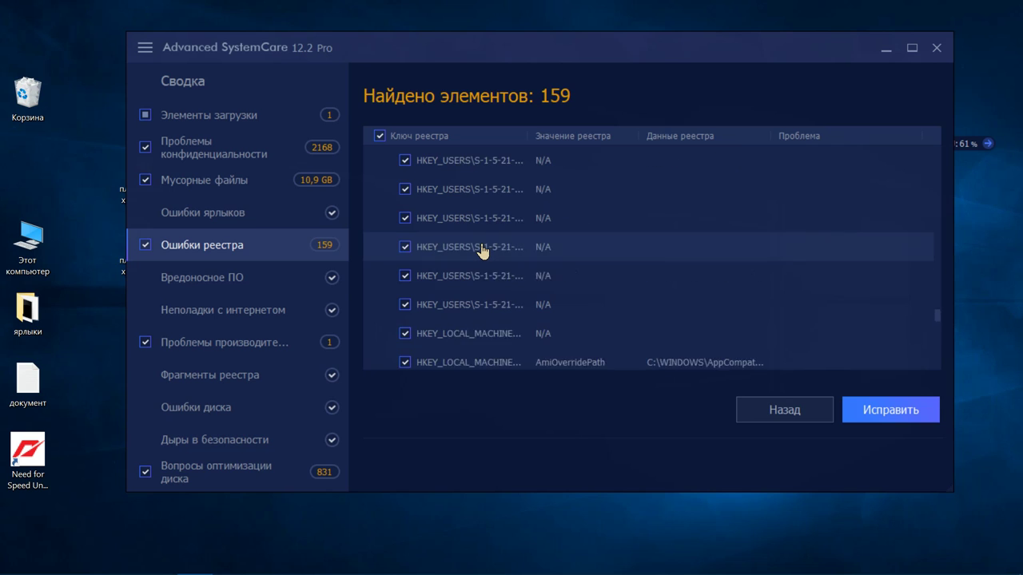
pyautogui.scroll(5, 482, 251)
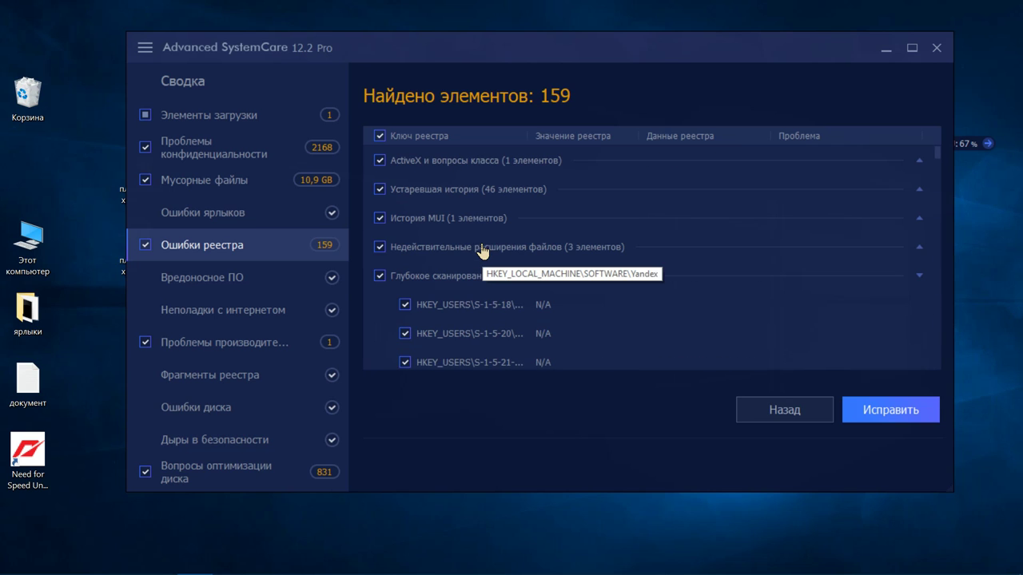
# - Check the scan results for Вредоносное ПО, Неполадки с интернетом, performance problems and Ошибки диска
pyautogui.click(268, 277)
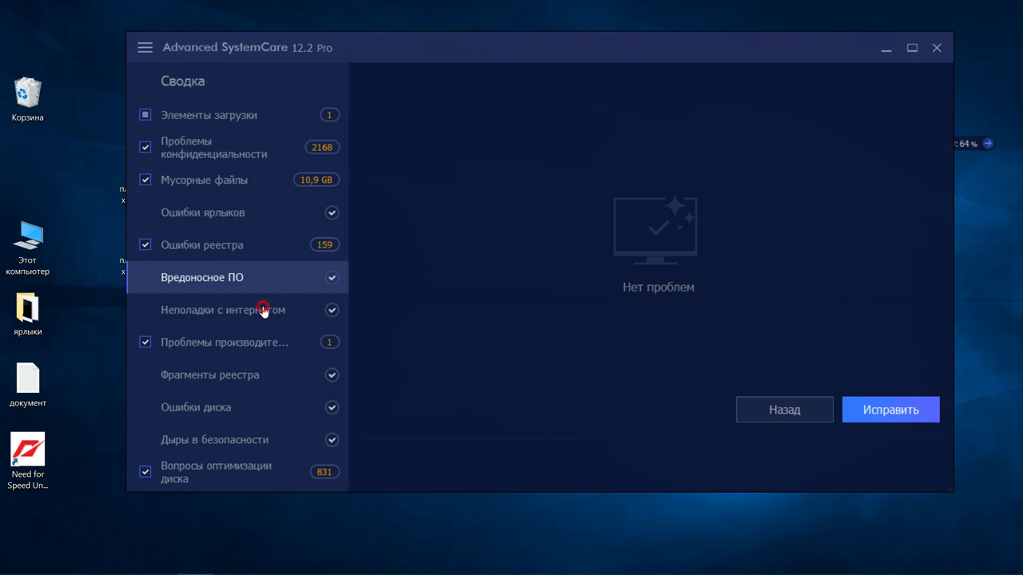
pyautogui.click(267, 310)
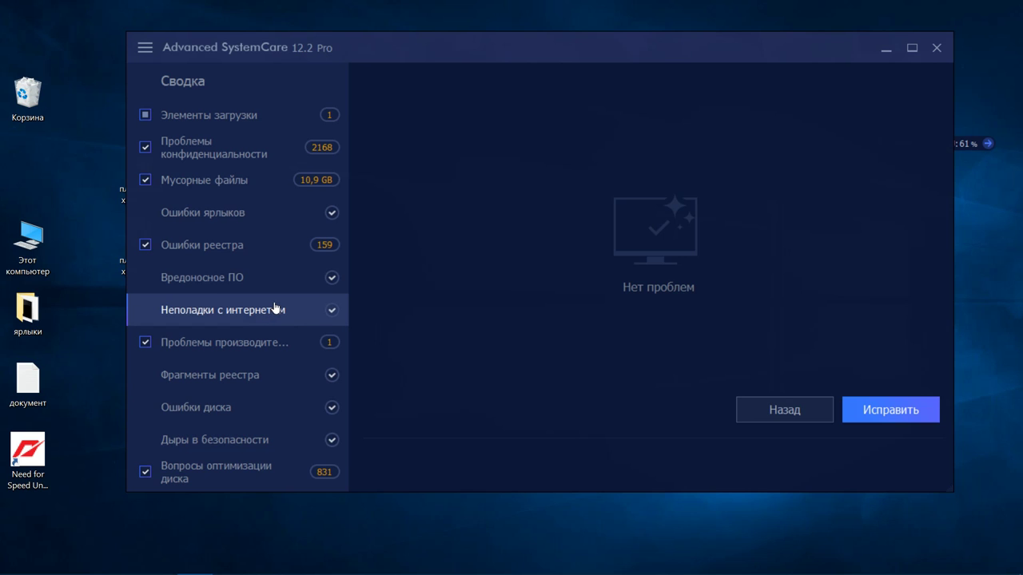
pyautogui.click(270, 349)
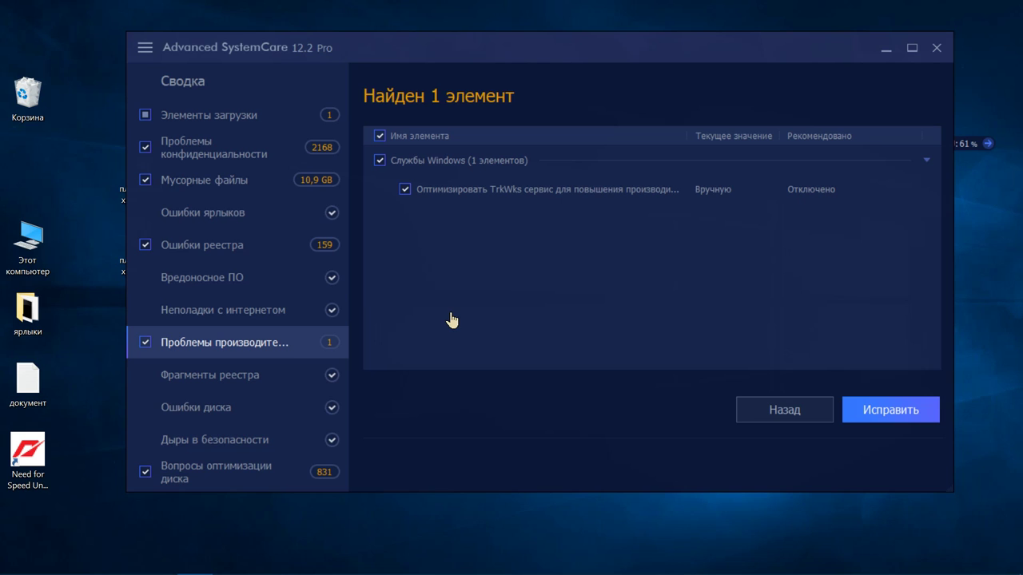
pyautogui.click(260, 411)
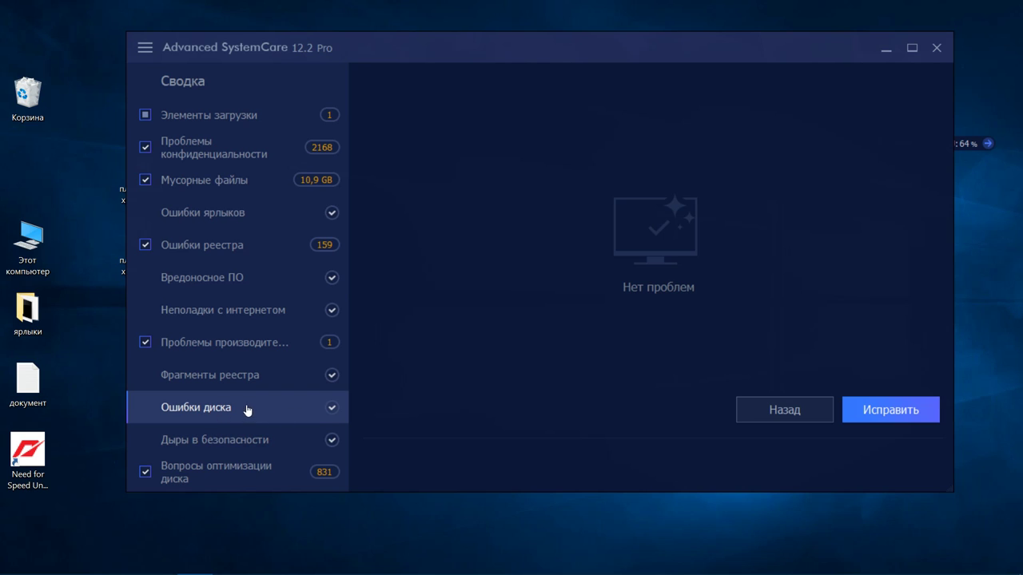
# - Under Вопросы оптимизации диска, examine the fragmentation map and the expandable details of local disks C: and F:
pyautogui.click(286, 472)
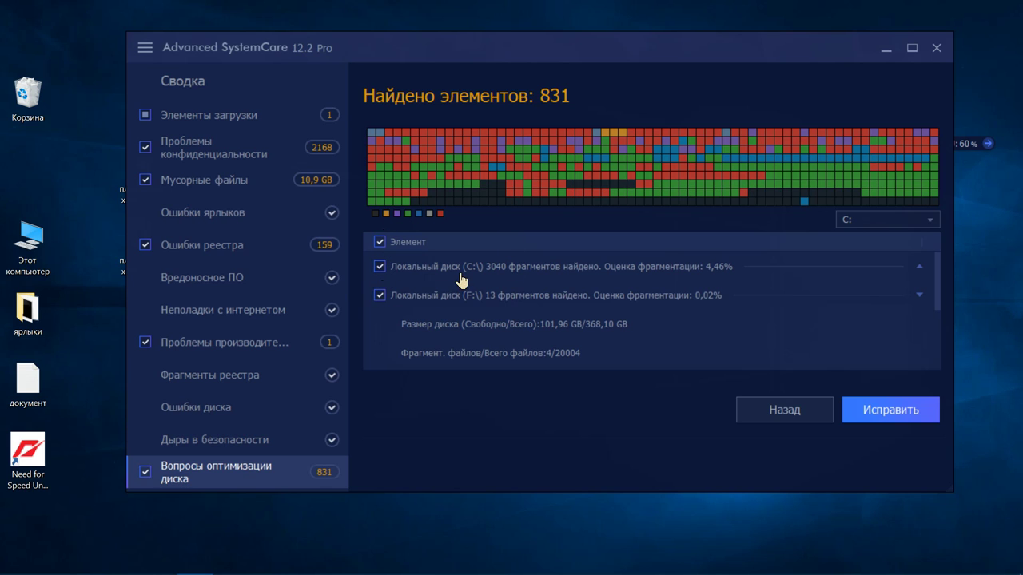
pyautogui.click(919, 268)
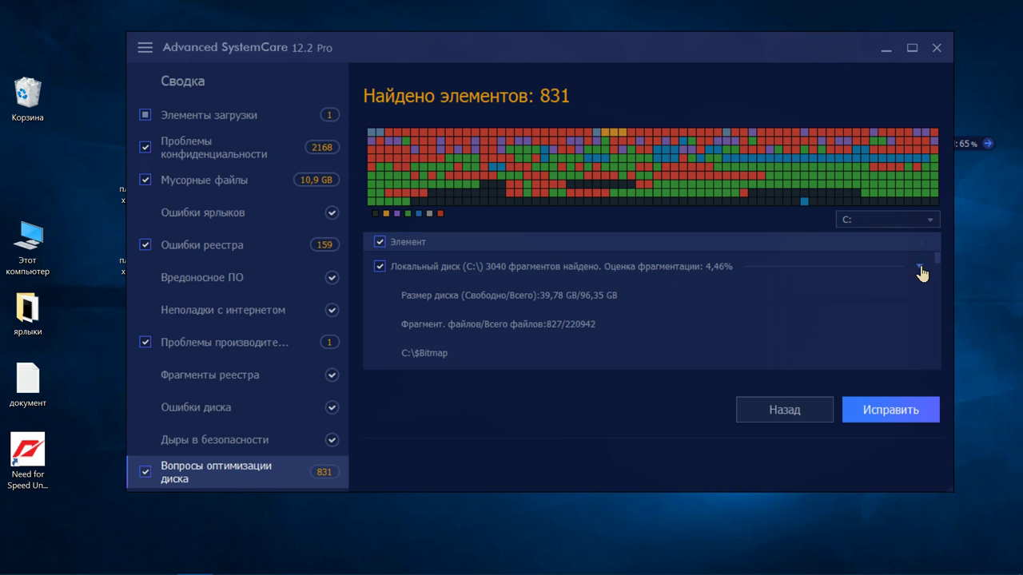
pyautogui.click(920, 269)
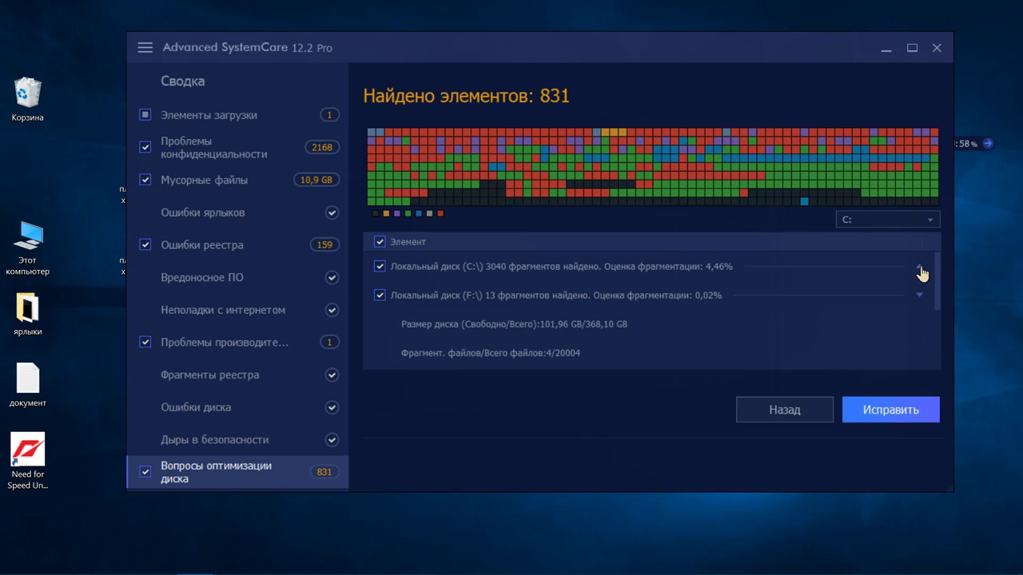
pyautogui.click(921, 296)
pyautogui.click(922, 296)
pyautogui.click(462, 268)
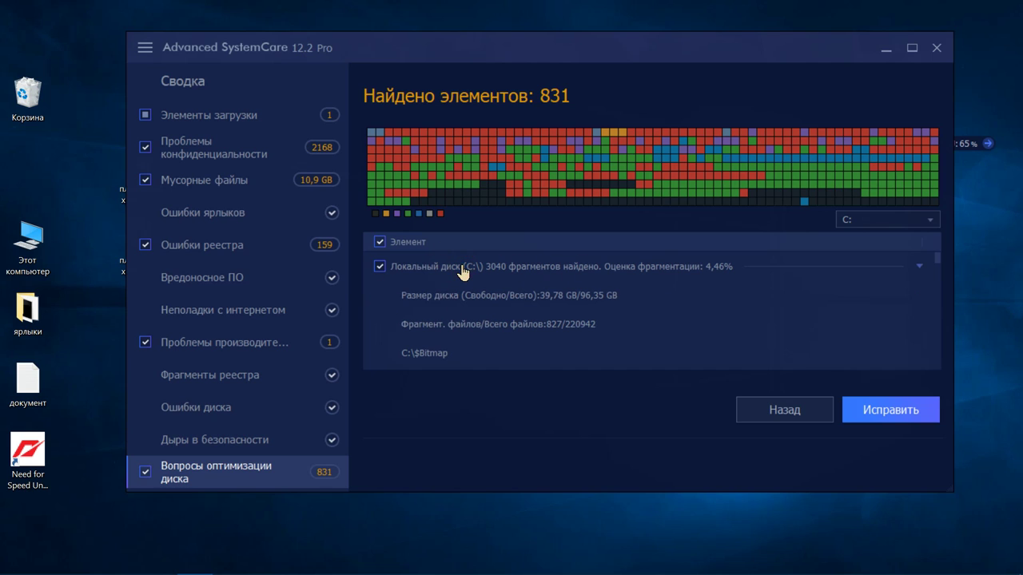
pyautogui.click(462, 269)
pyautogui.click(477, 296)
pyautogui.click(478, 296)
pyautogui.click(497, 266)
pyautogui.click(493, 268)
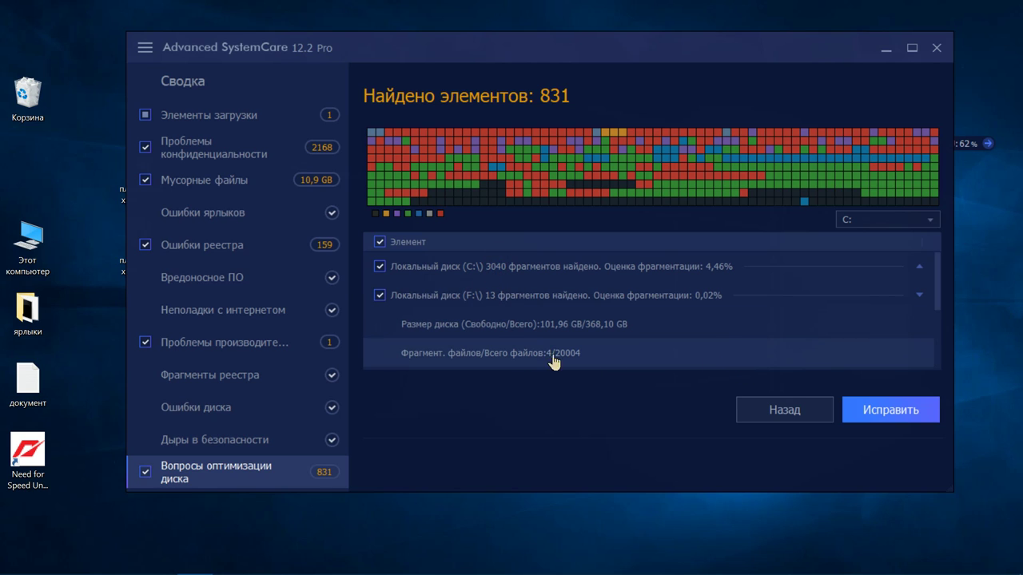
# - Fix all the selected scan problems and finish, returning to the Очистить и Оптимизировать start page
pyautogui.click(892, 410)
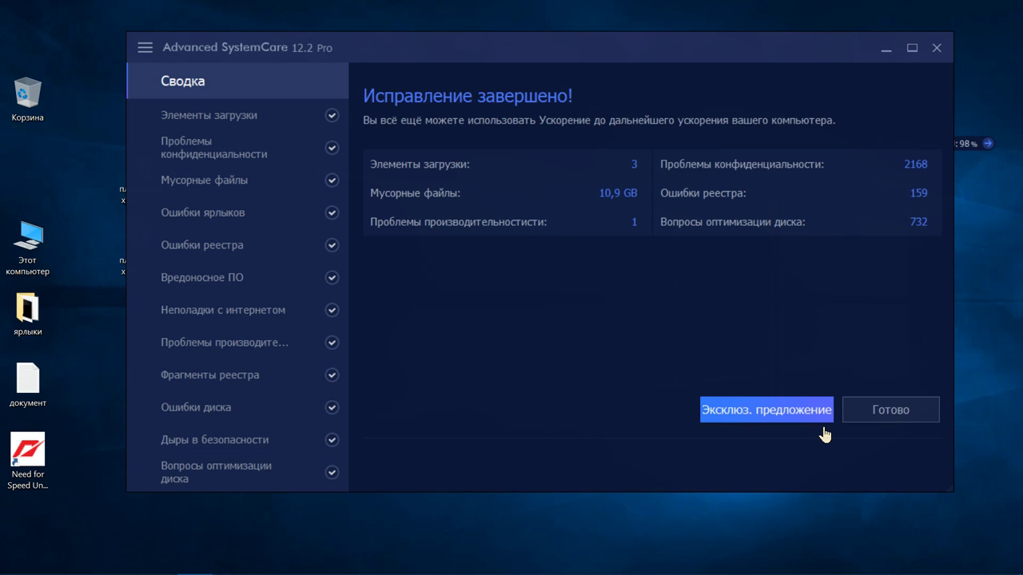
pyautogui.click(868, 422)
pyautogui.moveTo(930, 220)
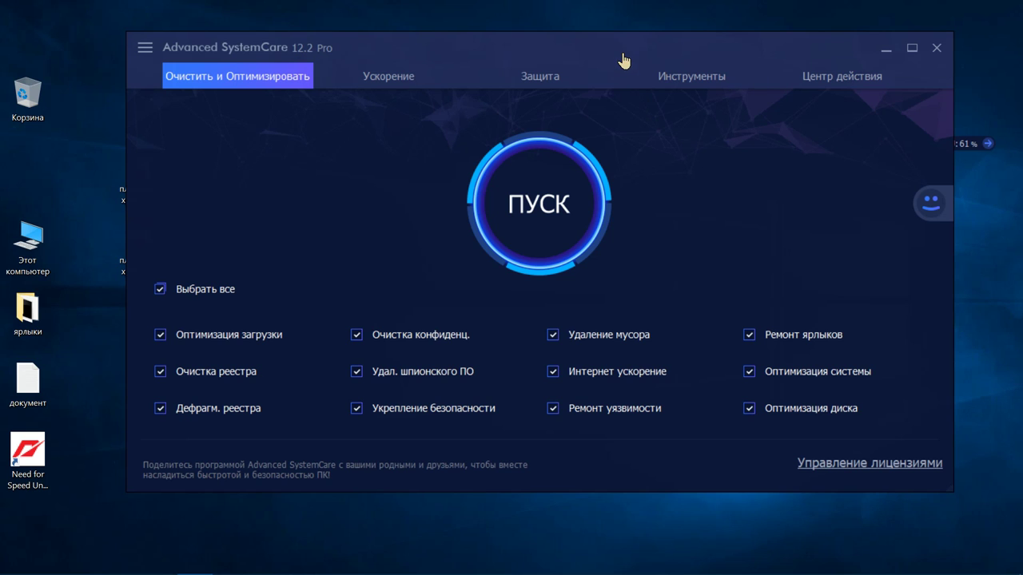
# - Reposition the Advanced SystemCare window, check the license details in the license manager and close it
pyautogui.moveTo(621, 57); pyautogui.dragTo(613, 78)
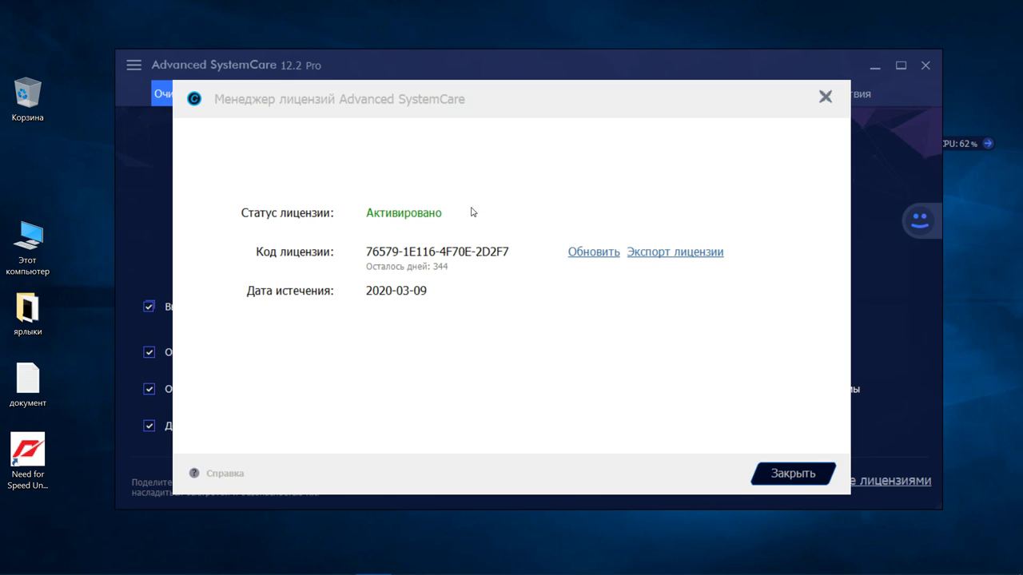
pyautogui.click(826, 97)
# - Expand the Монитор производительности and end the Advanced SystemCare Tray and Real-time Protector processes in its RAM list
pyautogui.moveTo(953, 151)
pyautogui.click(989, 144)
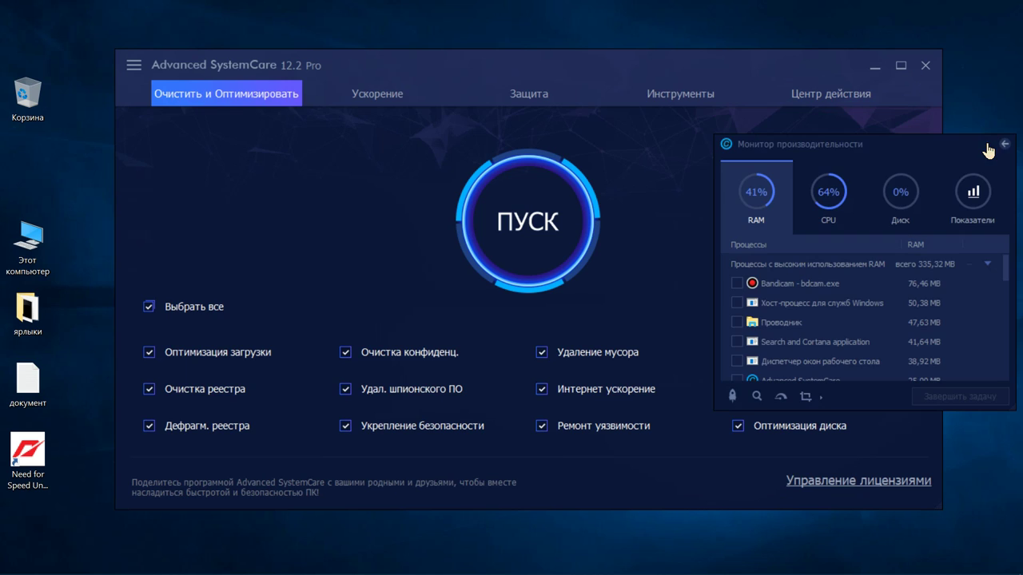
pyautogui.scroll(-2, 866, 342)
pyautogui.scroll(5, 865, 335)
pyautogui.moveTo(976, 323)
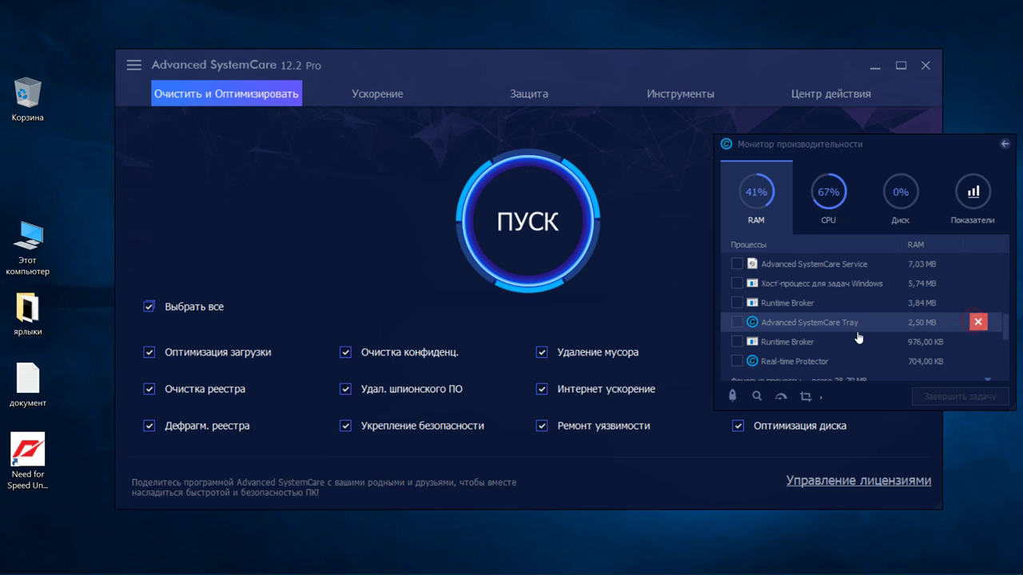
pyautogui.scroll(-2, 858, 336)
pyautogui.click(978, 284)
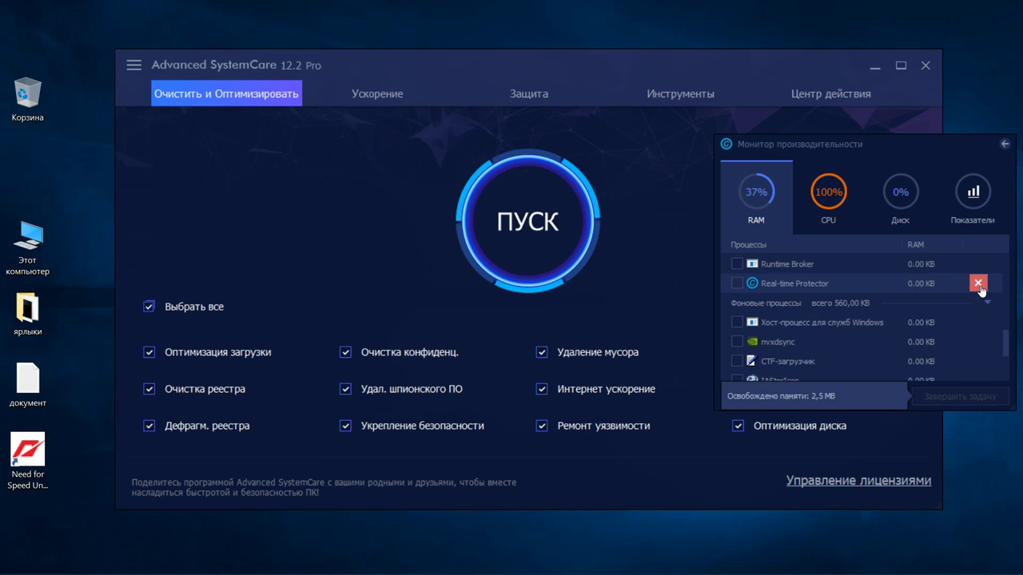
pyautogui.click(979, 284)
# - End the main Advanced SystemCare process among the processes with high RAM usage
pyautogui.scroll(-2, 933, 300)
pyautogui.scroll(5, 934, 300)
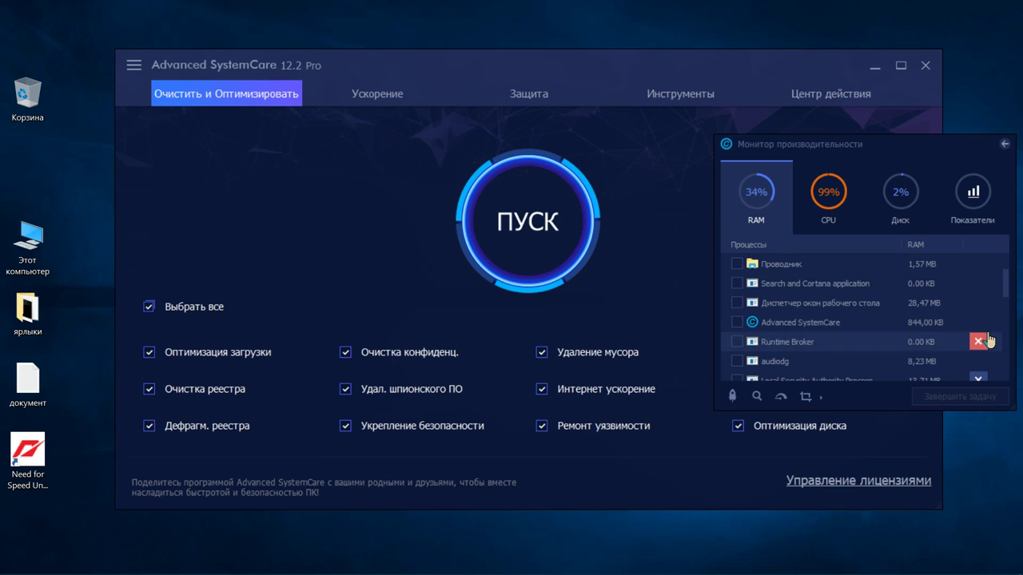
pyautogui.click(979, 323)
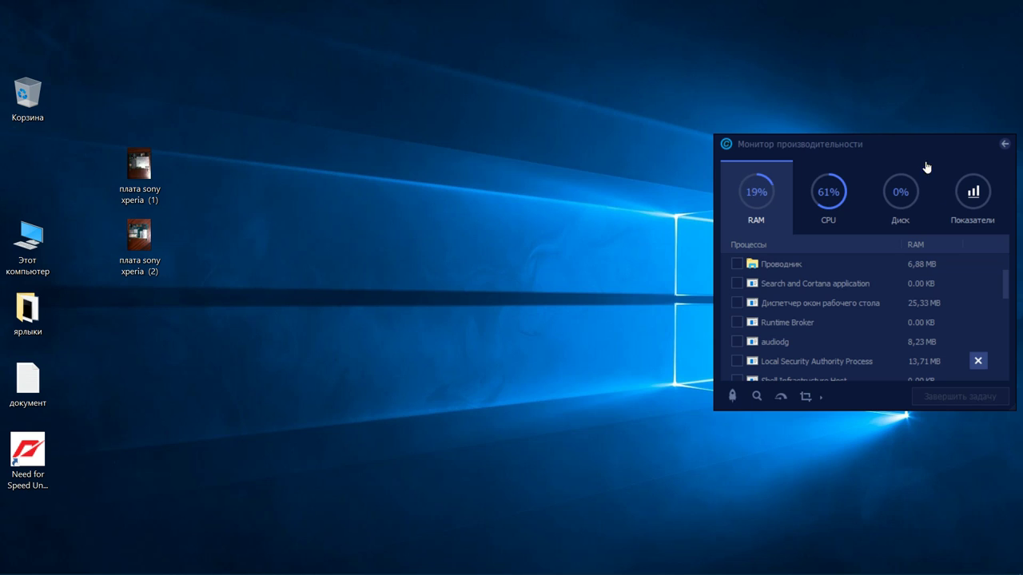
# - Review the remaining RAM processes and the CPU, Диск and Показатели views, and collapse the performance monitor
pyautogui.scroll(-5, 864, 336)
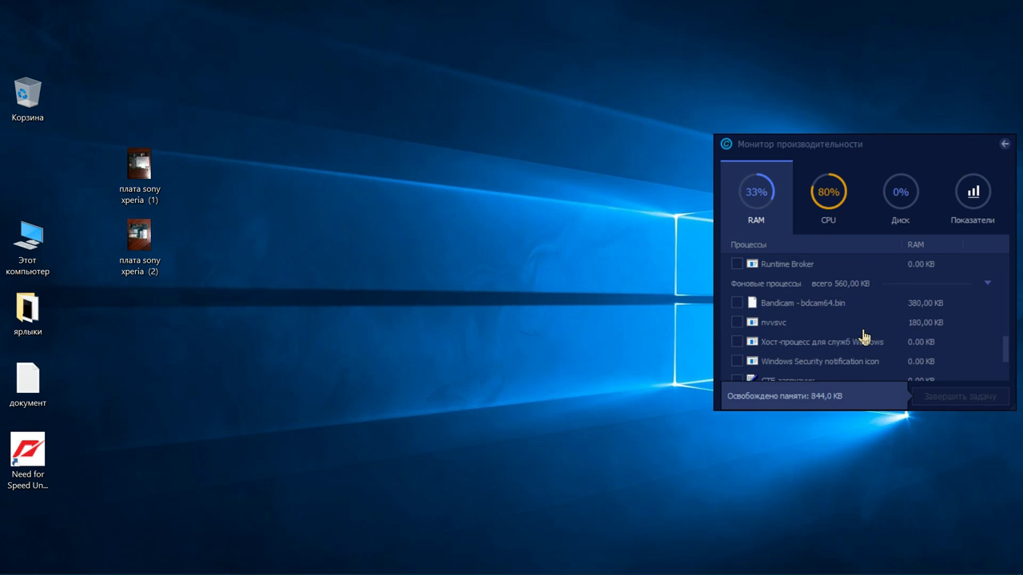
pyautogui.click(825, 200)
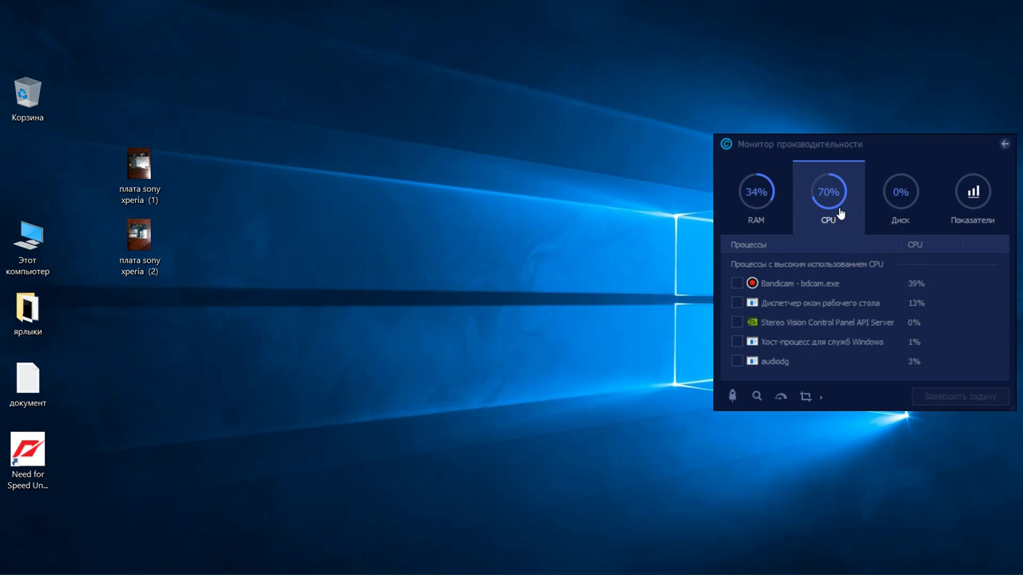
pyautogui.click(892, 195)
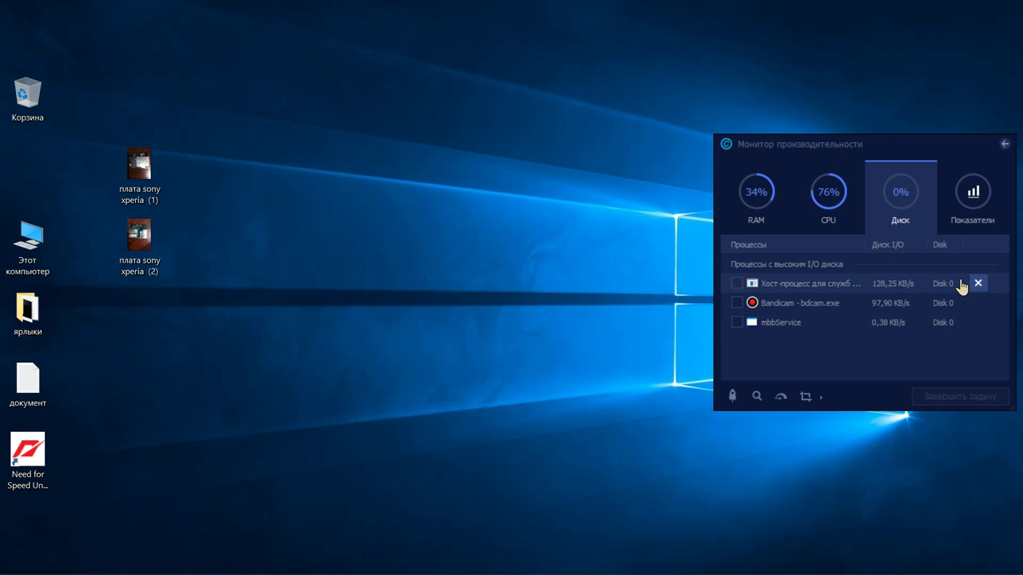
pyautogui.click(975, 200)
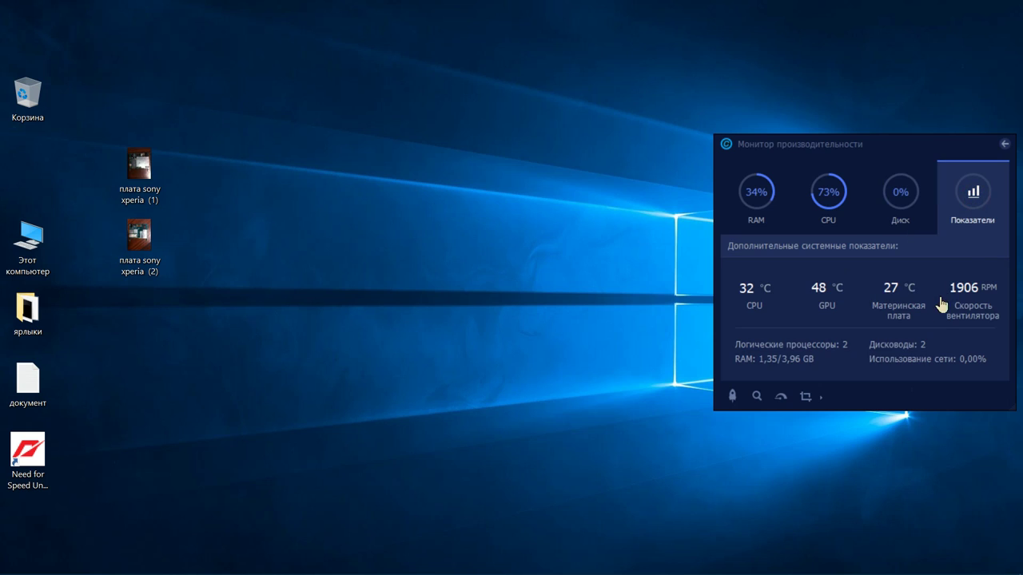
pyautogui.click(1005, 146)
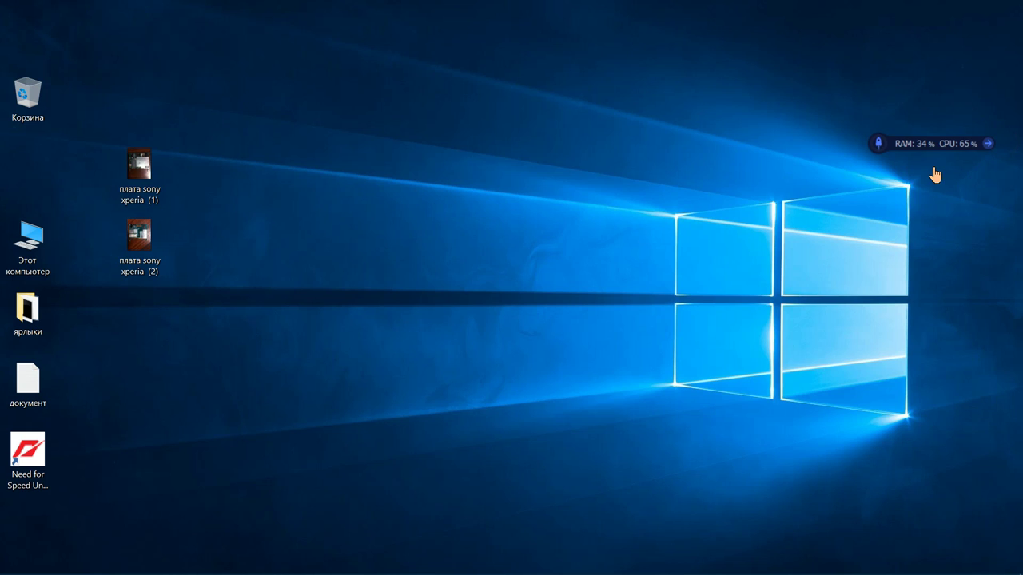